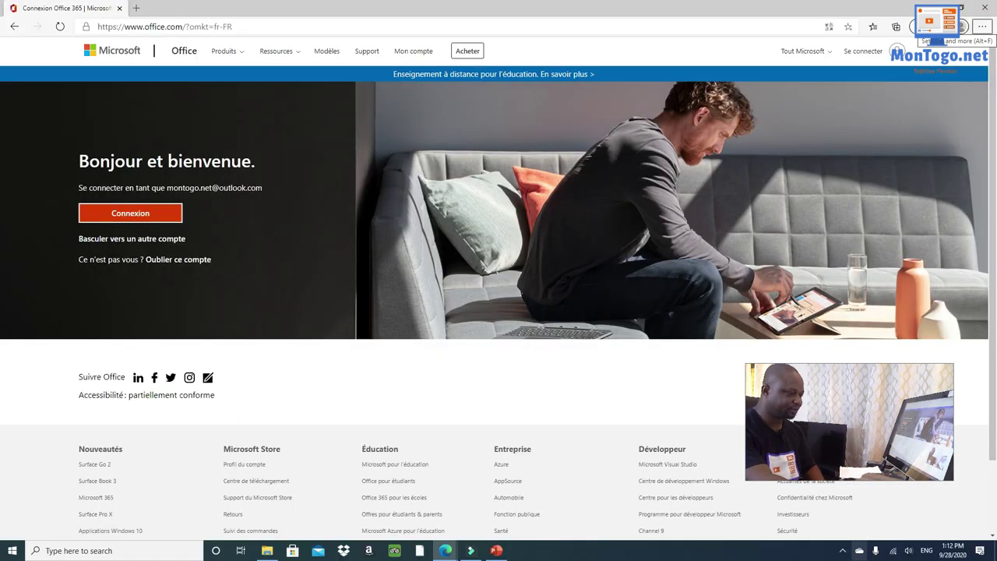
click(842, 551)
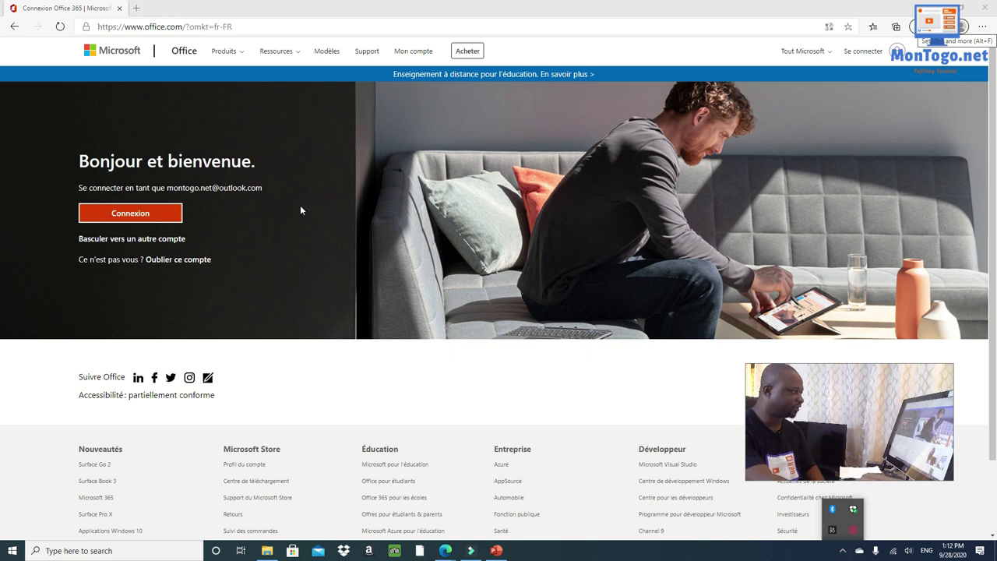
click(352, 392)
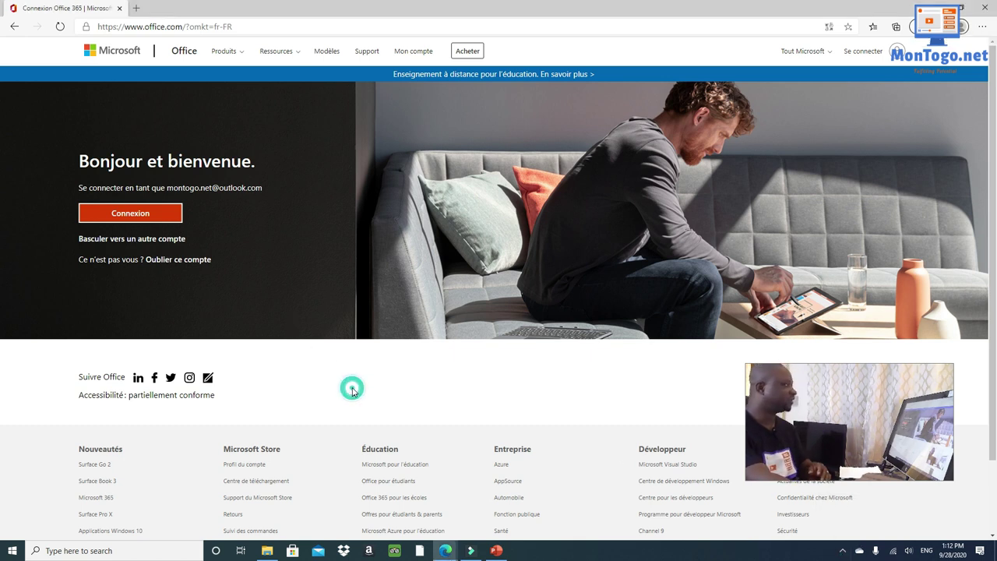
click(188, 25)
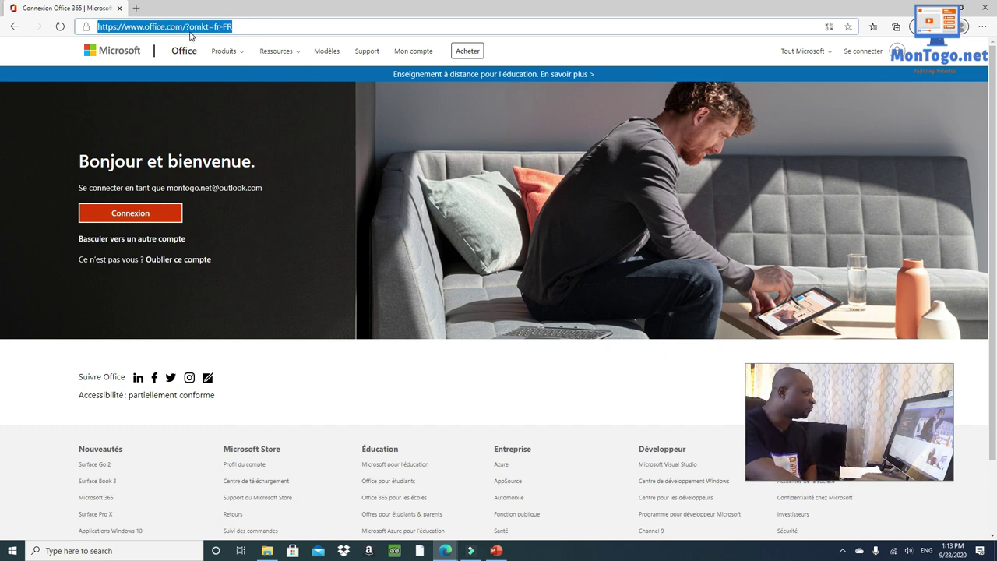
key(End)
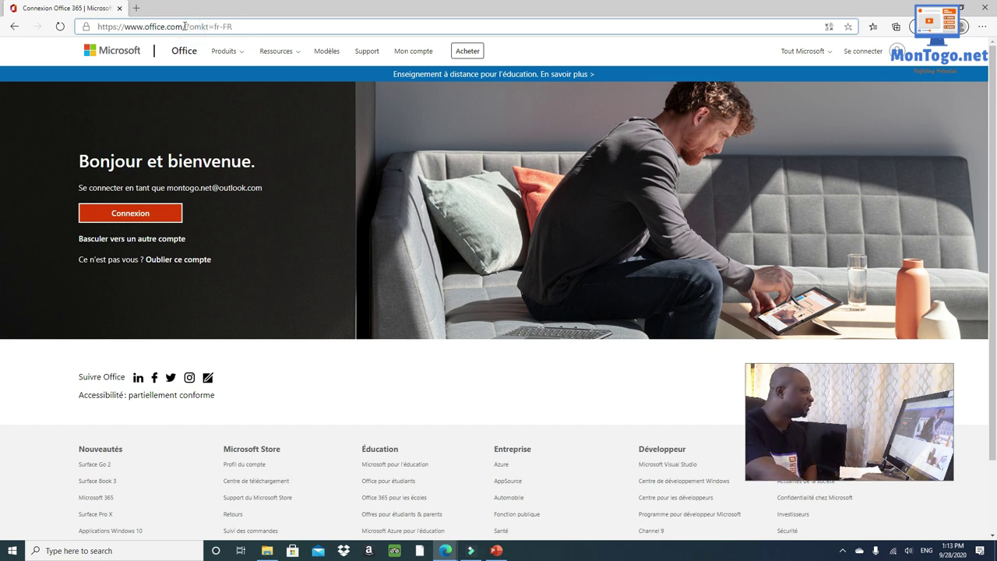
drag(185, 25, 97, 26)
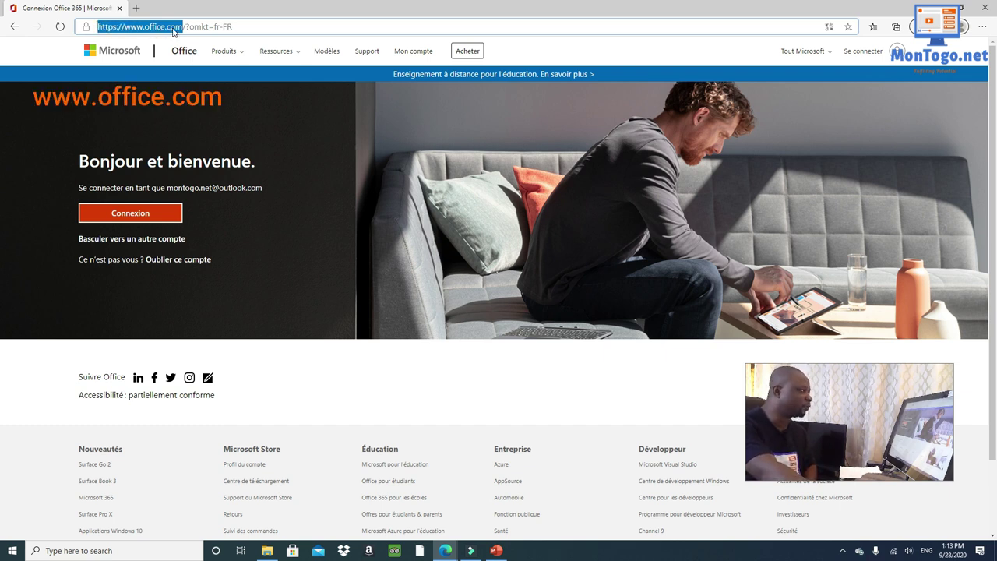
click(251, 26)
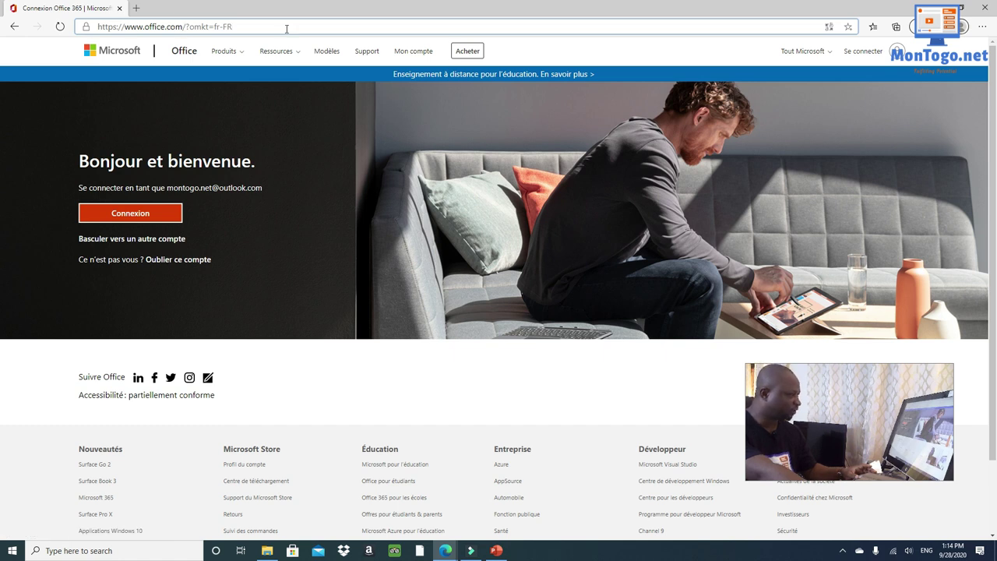
- Sign in to Office 365 by picking the listed Microsoft account on the Pick an account page
click(863, 53)
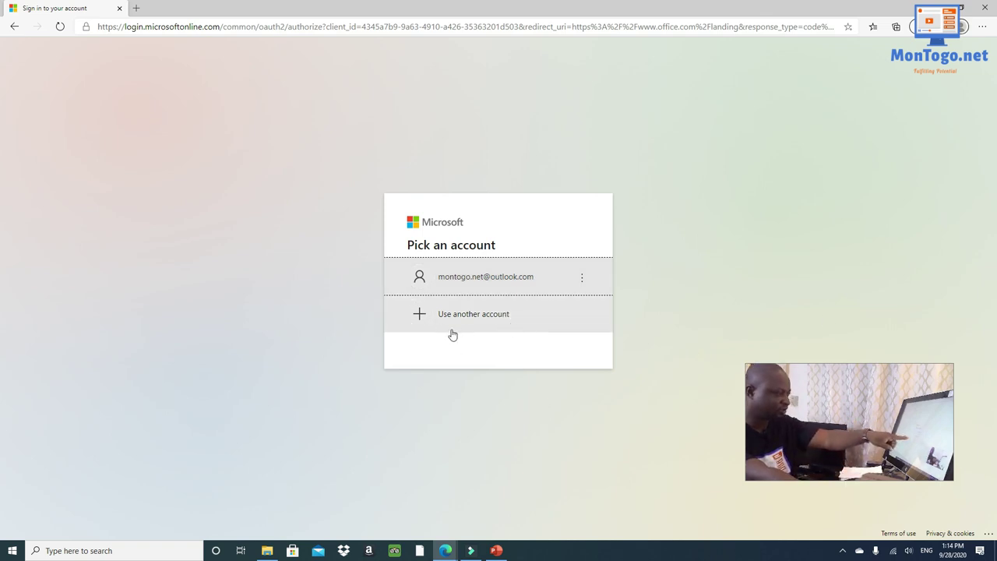
click(481, 281)
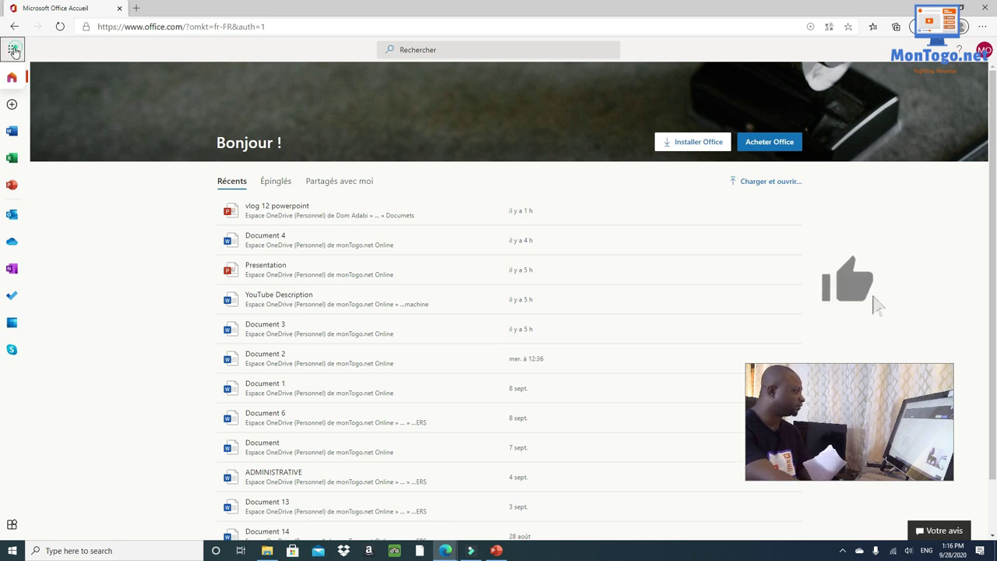
- Browse the app launcher's Toutes les applications list, then return to the short app list
click(13, 51)
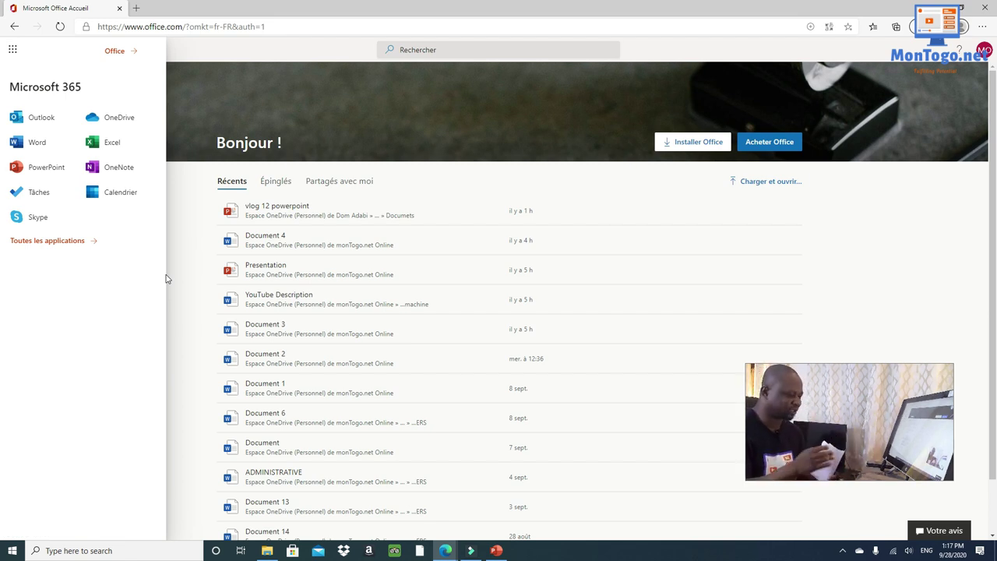
click(38, 250)
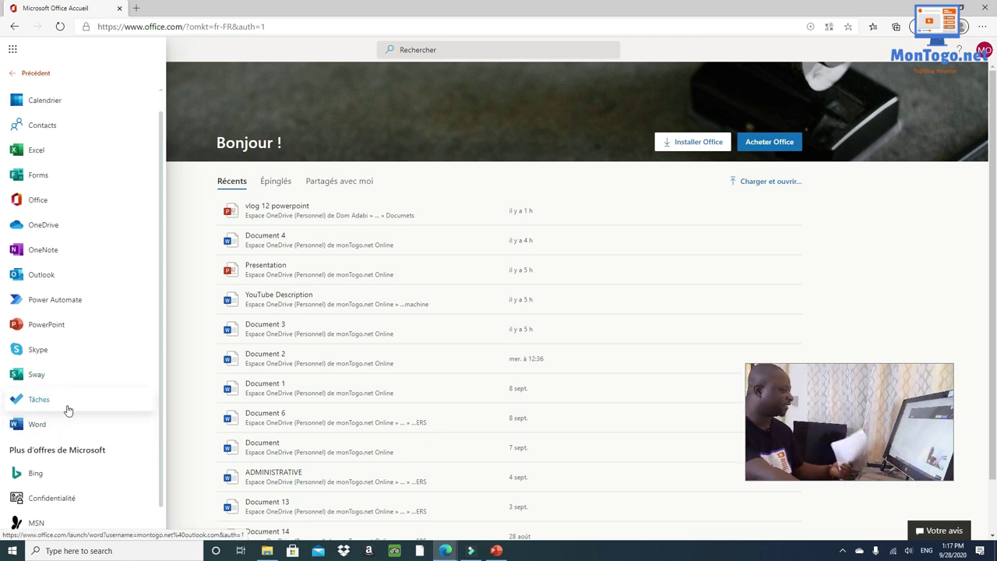
click(25, 72)
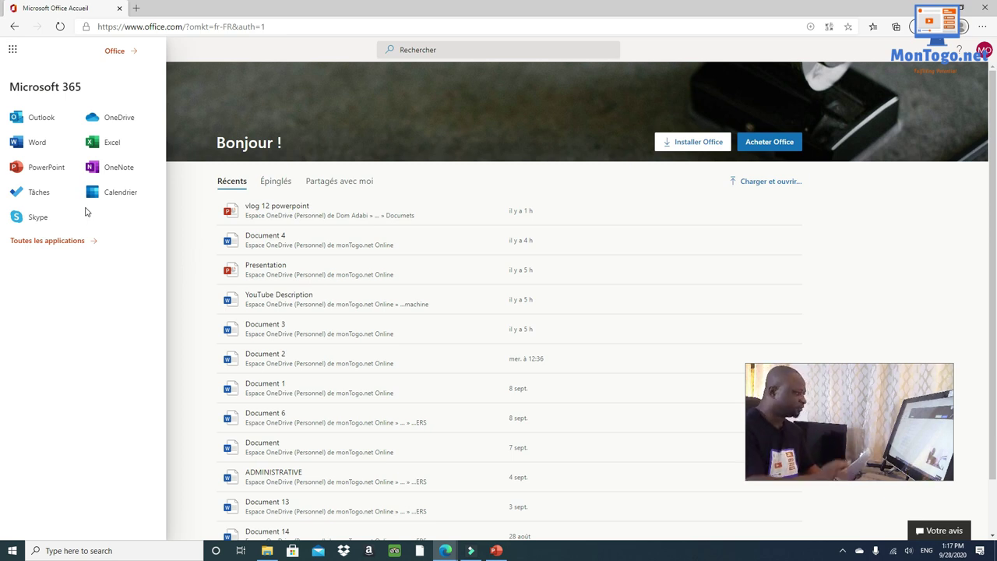
scroll(677, 312, down, 2)
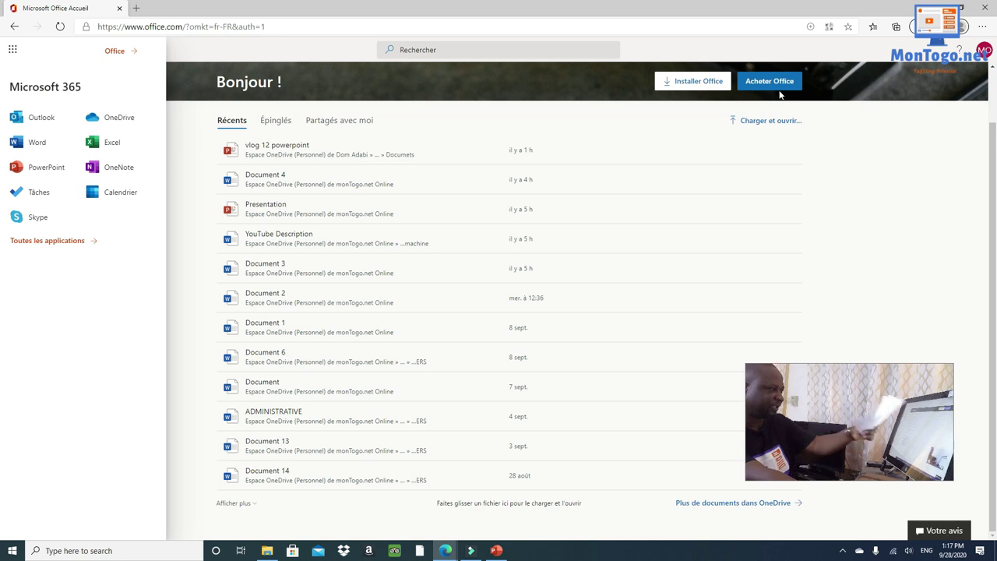
scroll(609, 288, up, 2)
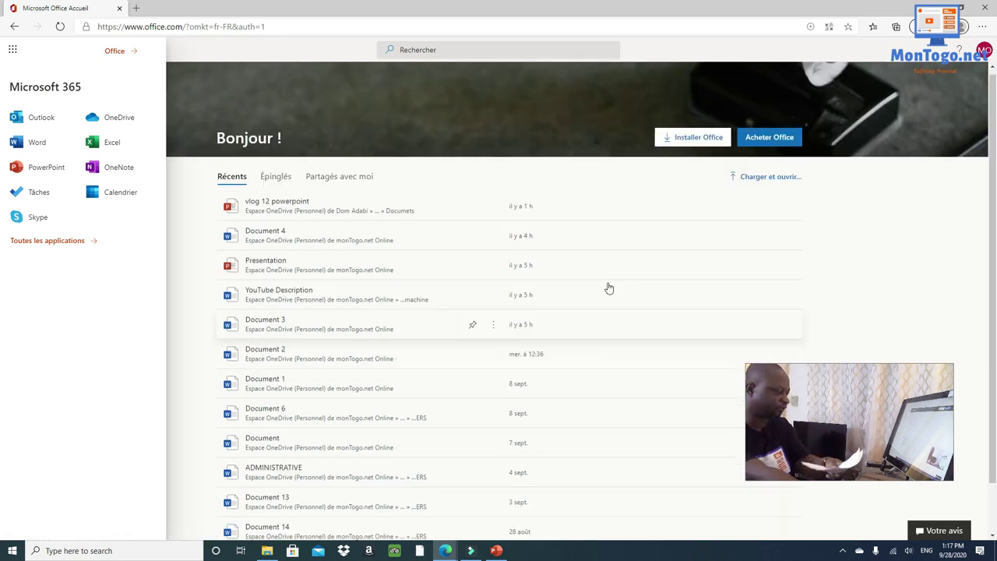
scroll(638, 288, down, 2)
scroll(655, 312, up, 2)
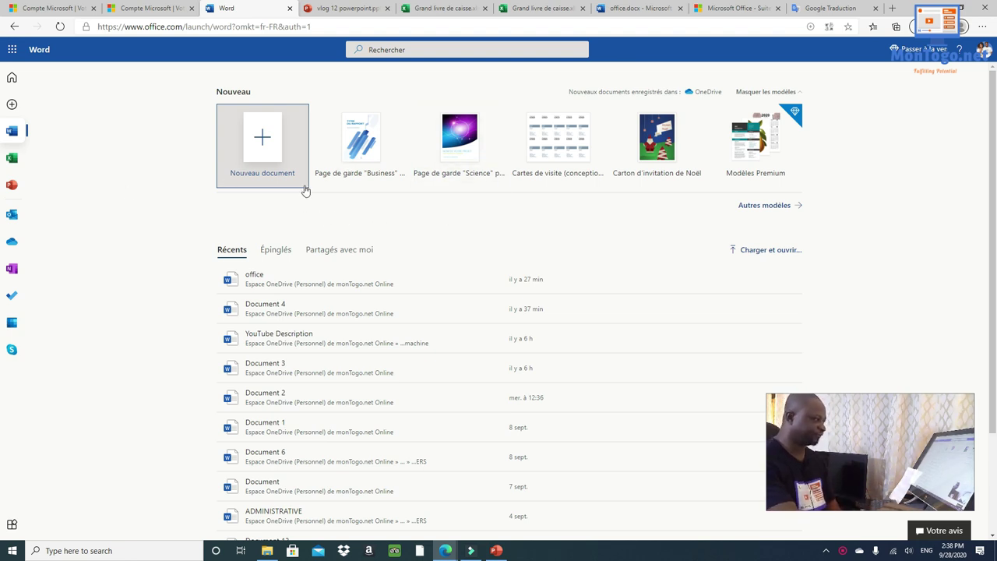
- Create a blank Word document, Document 5, from Nouveau document
click(269, 146)
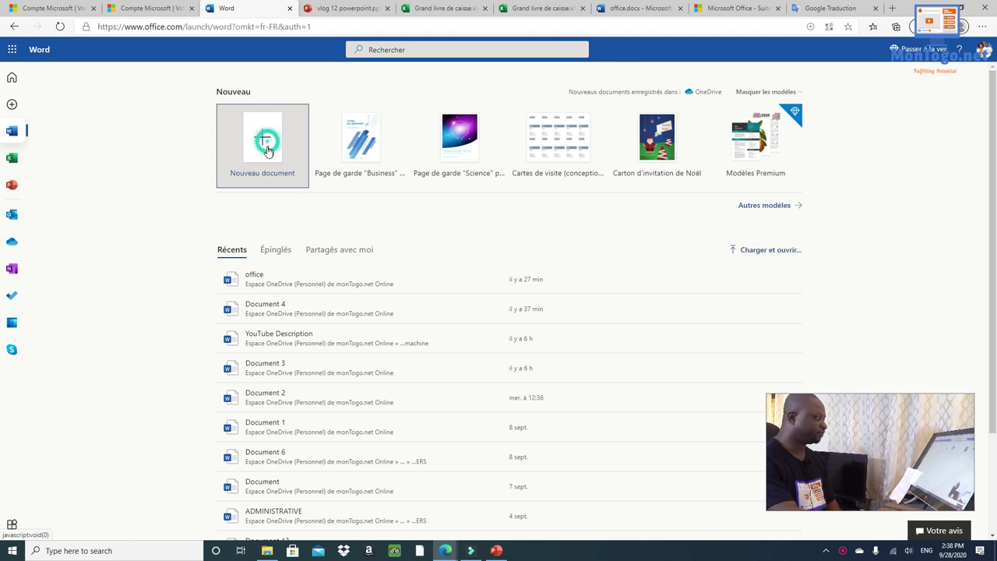
click(269, 145)
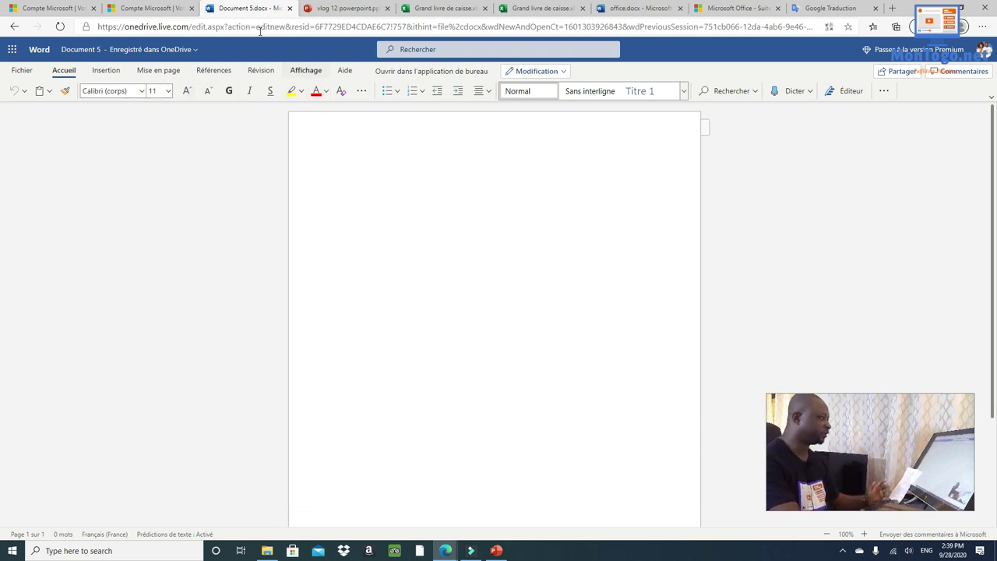
- In office.docx, remove bold from the first FAQ question heading
click(627, 9)
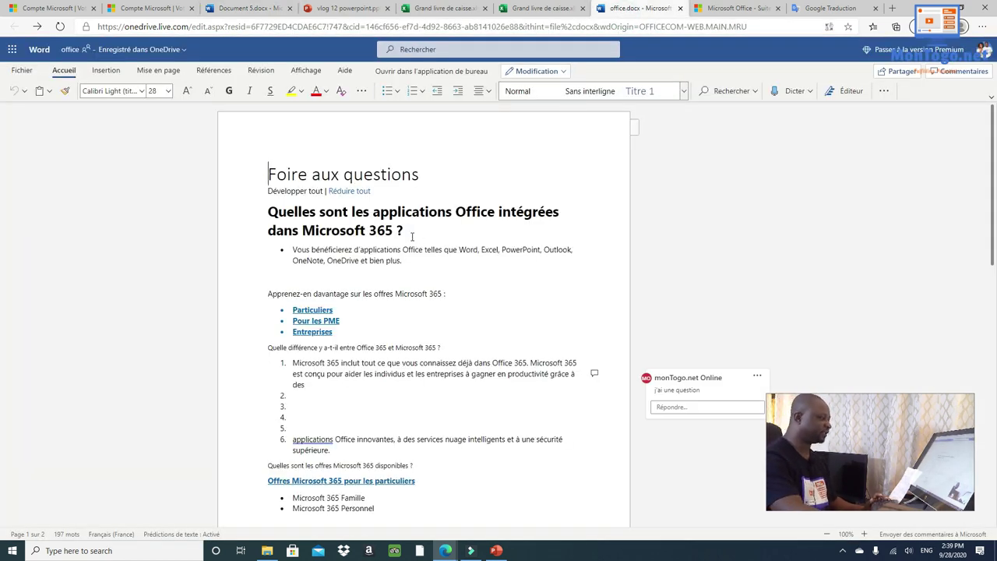
drag(403, 231, 275, 221)
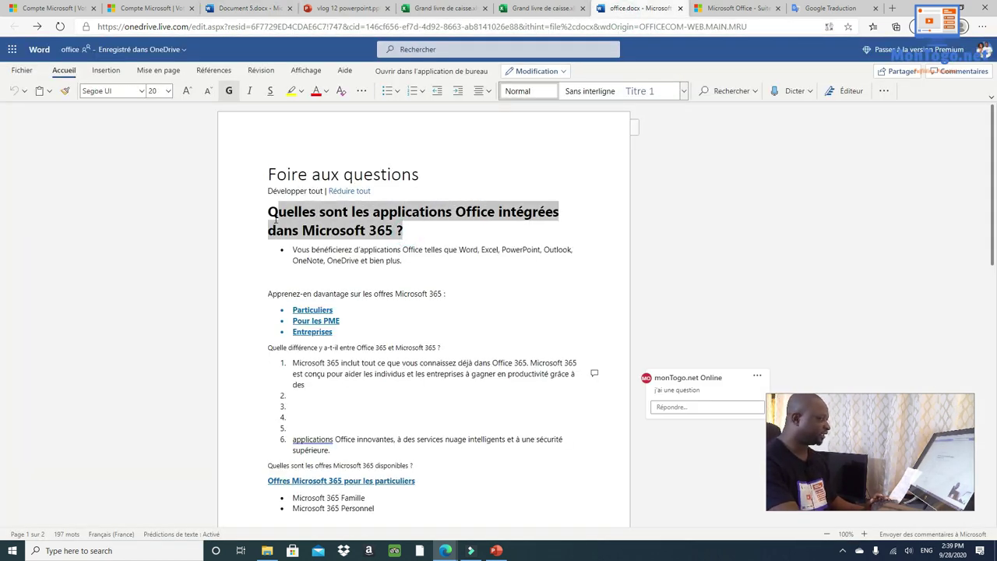
click(228, 90)
- Enlarge the bullet paragraph below the heading to 36 pt
click(449, 265)
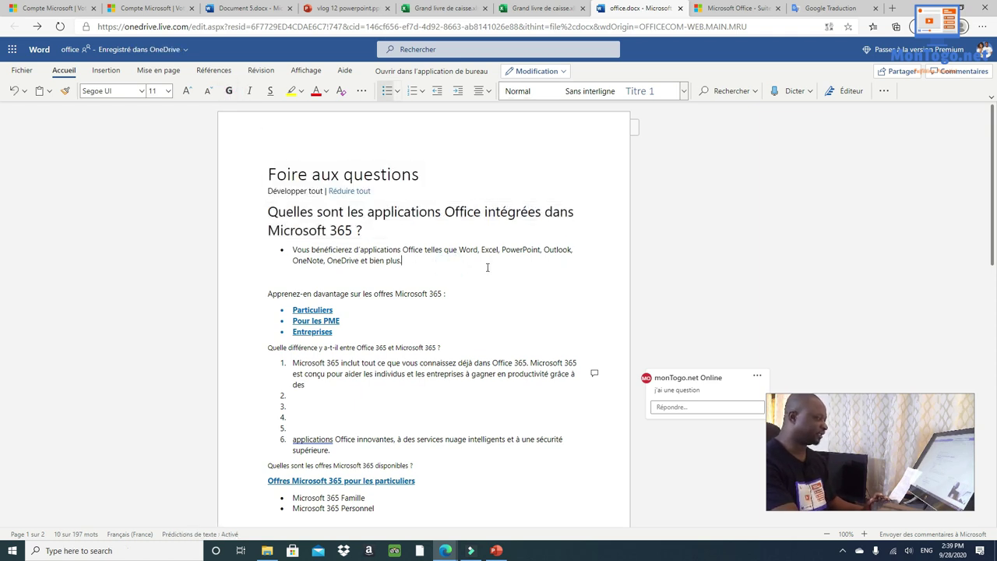
triple_click(418, 260)
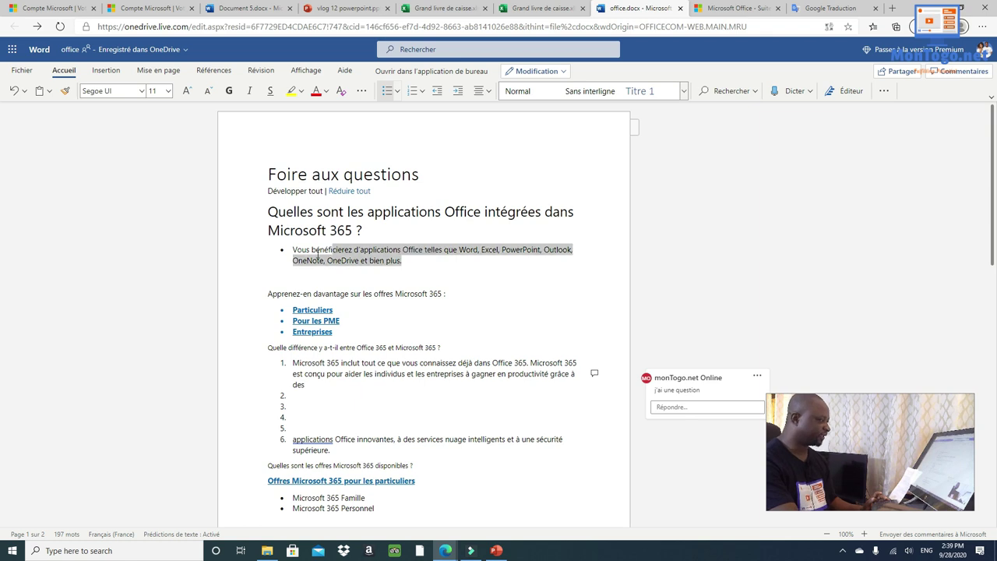
click(186, 91)
click(187, 92)
click(186, 92)
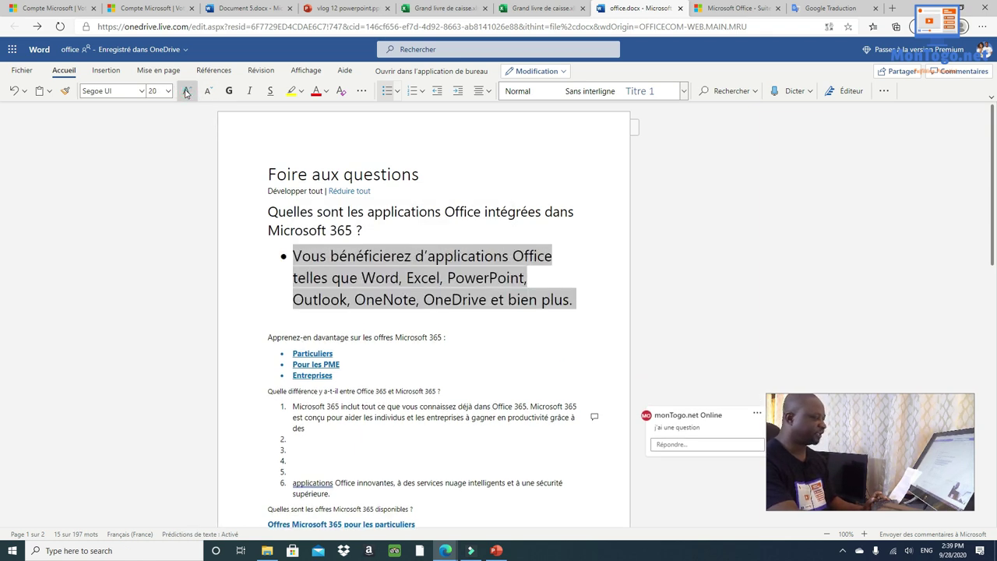
click(186, 92)
click(186, 91)
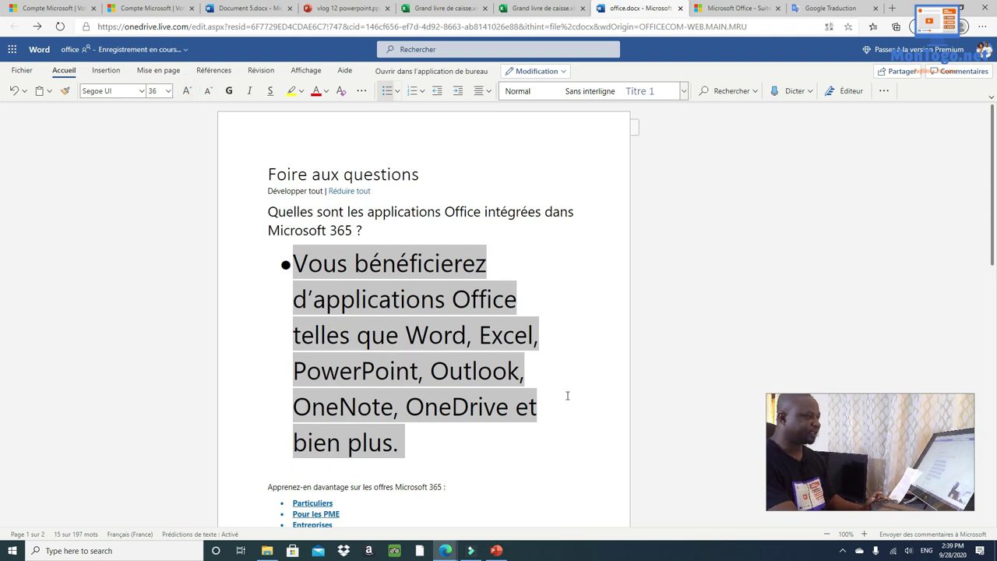
scroll(566, 395, down, 5)
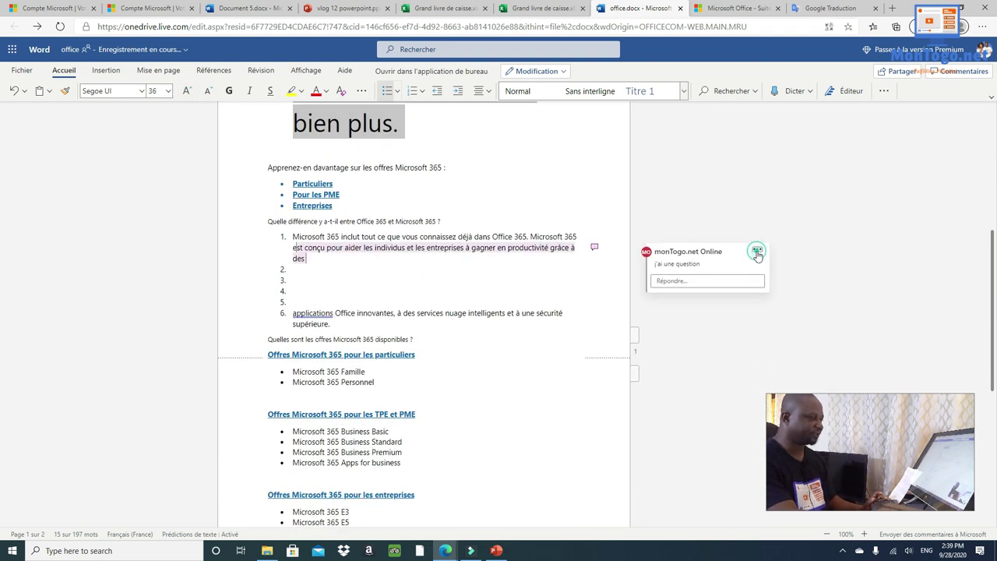
- Delete the comment conversation and shrink the bullet paragraph to 26 pt
click(756, 251)
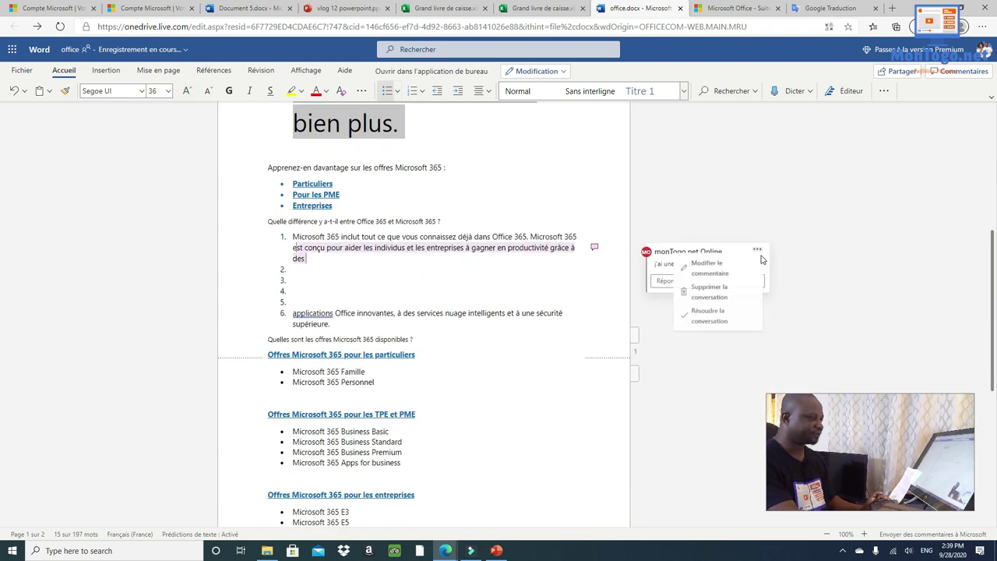
click(697, 291)
scroll(546, 366, up, 2)
scroll(528, 382, up, 2)
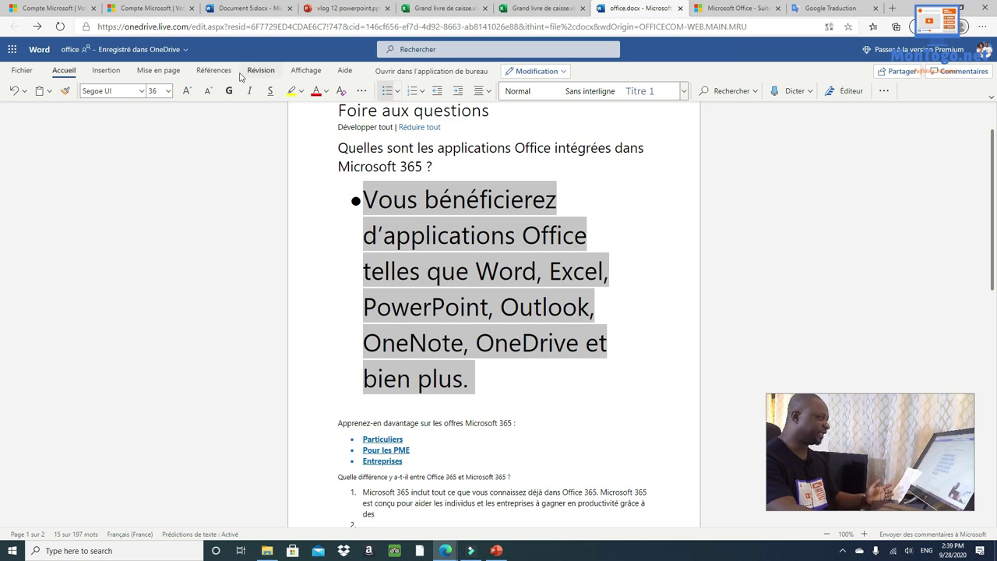
click(207, 91)
click(208, 92)
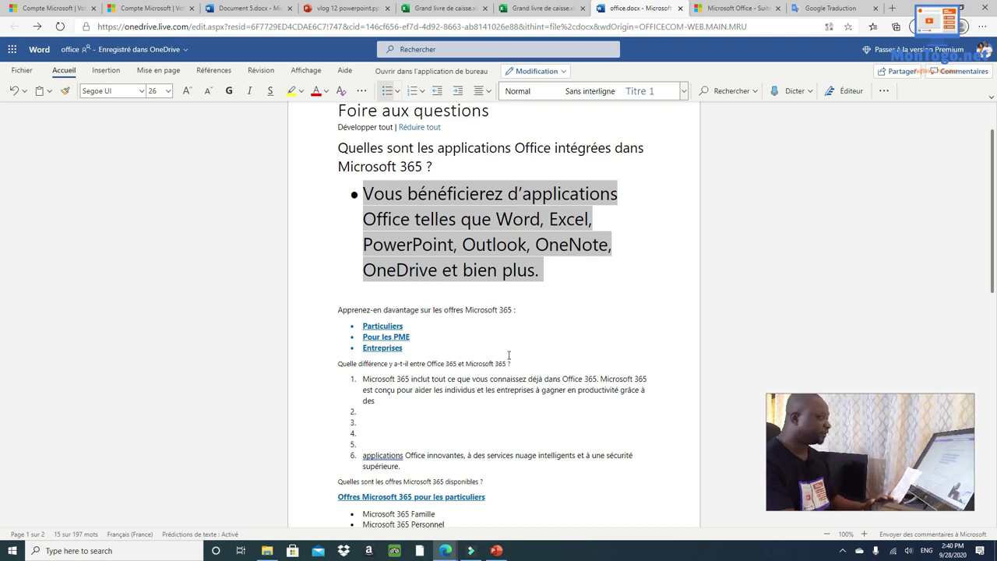
- Split the numbered list before "des" so it becomes item 4
click(471, 298)
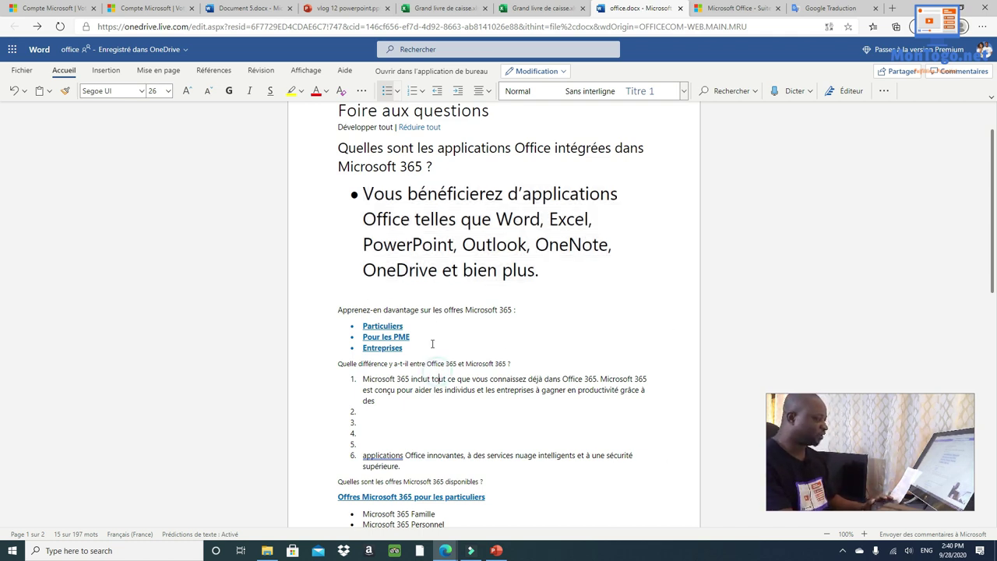
click(540, 274)
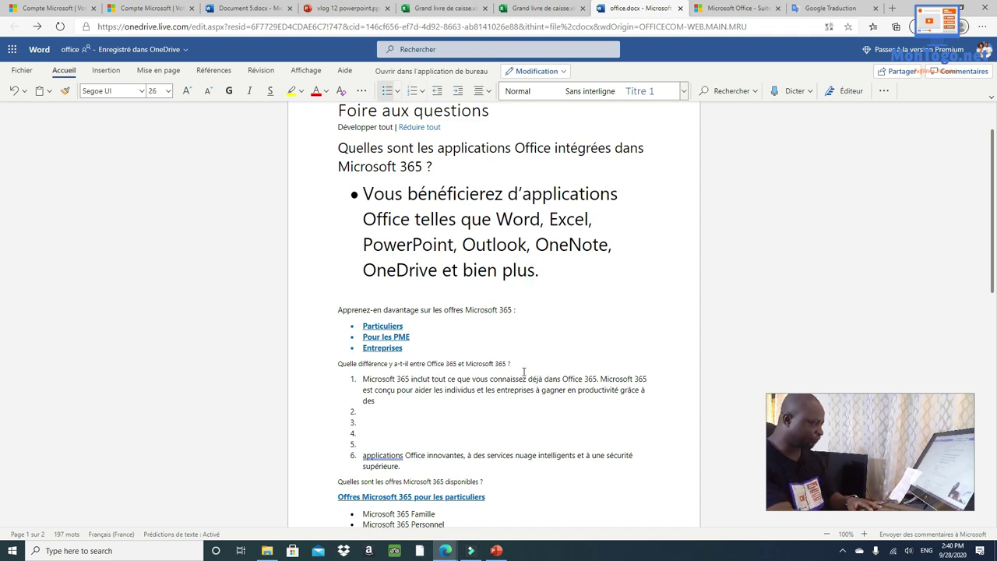
click(645, 393)
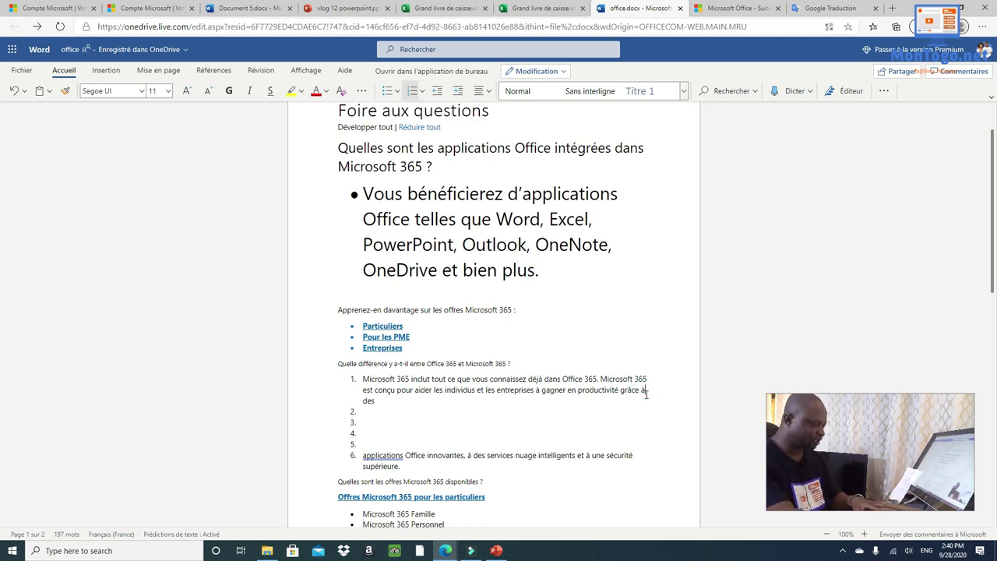
key(Return)
key(Return)
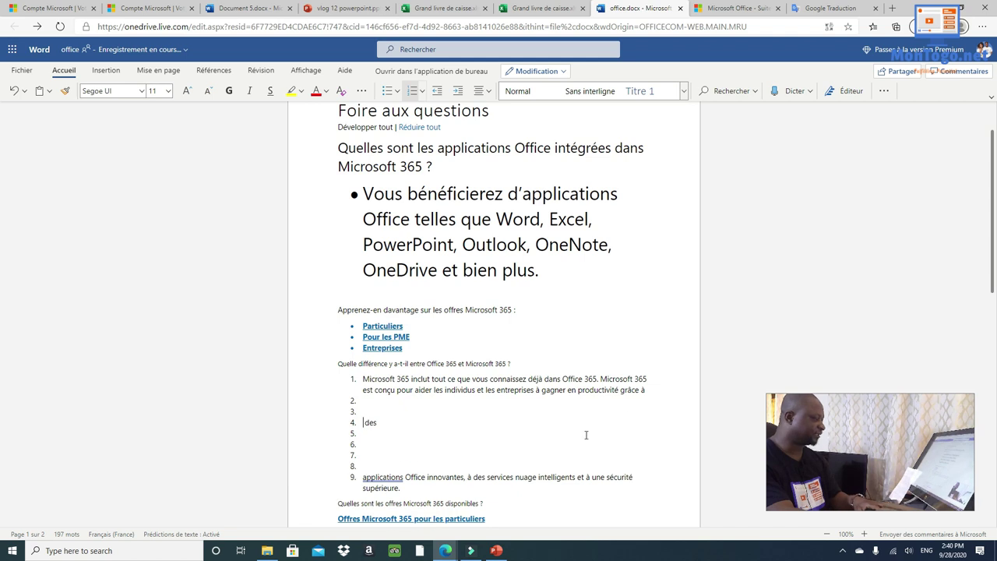
click(109, 71)
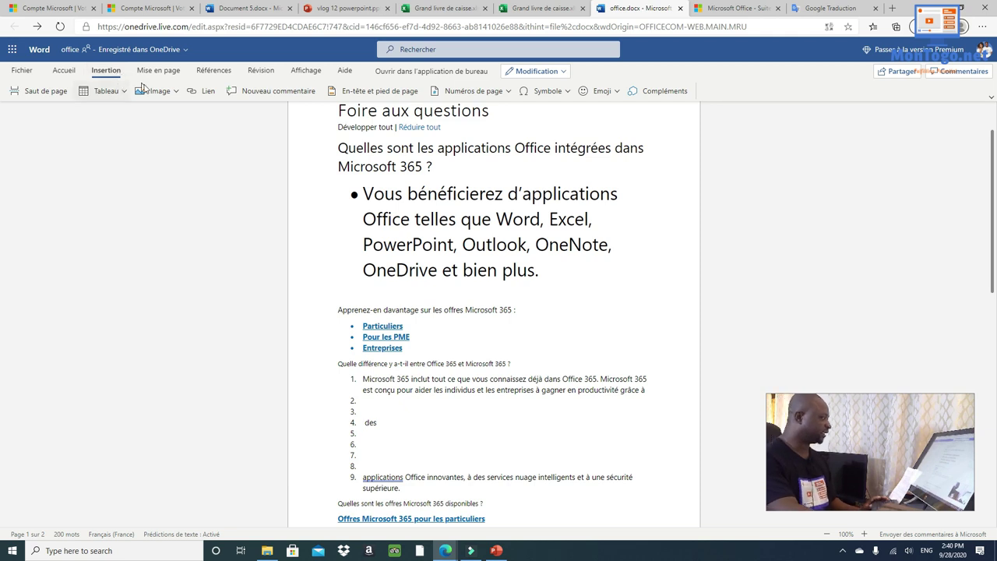
- Insert the first Bing image result for "carte du Togo" into the numbered list
click(173, 93)
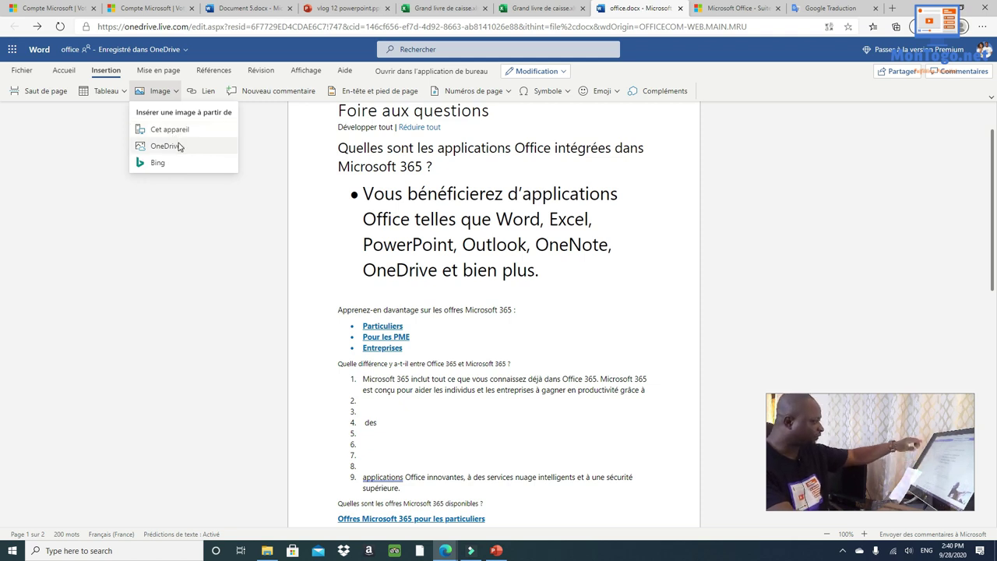
click(156, 164)
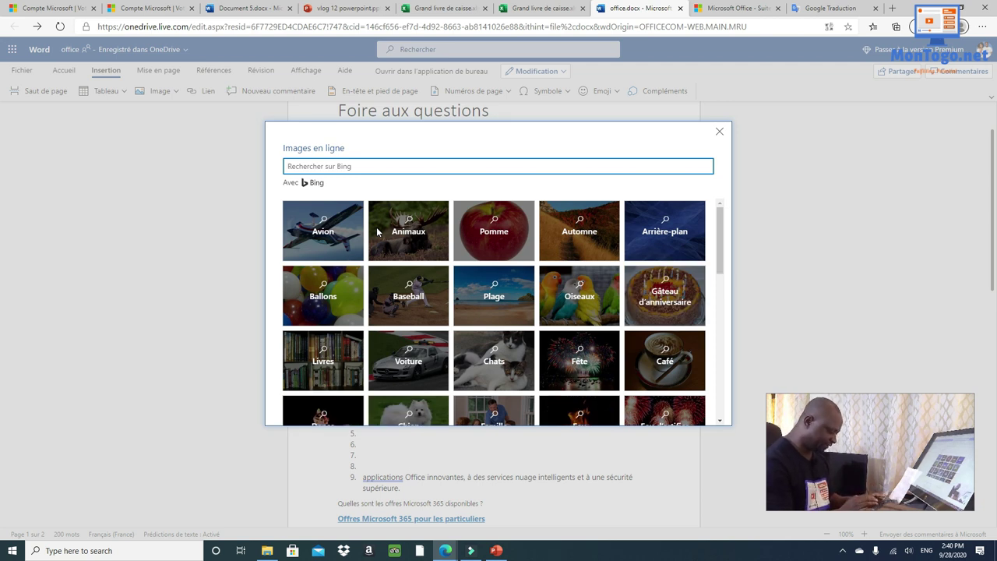
text(carte)
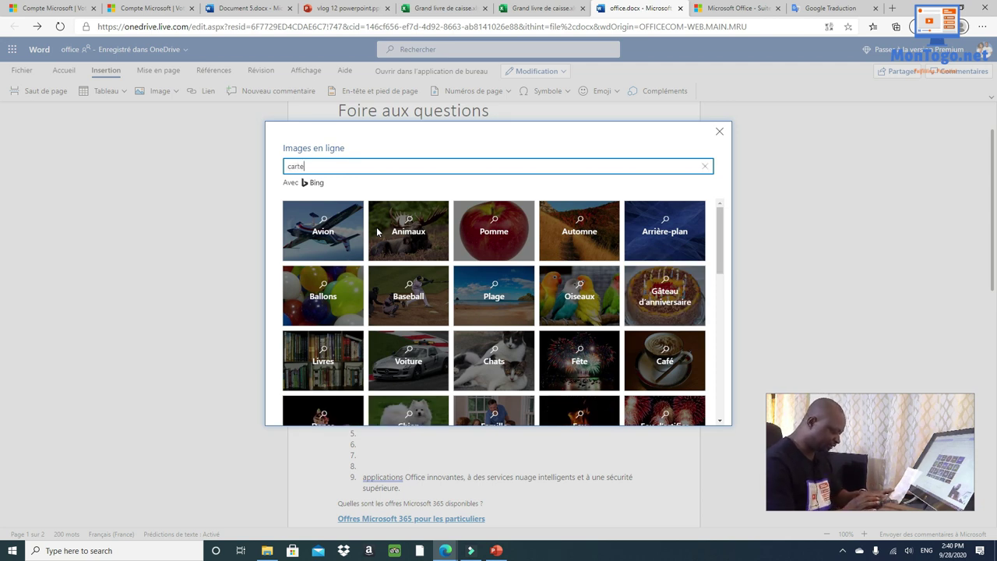
text( du Tog)
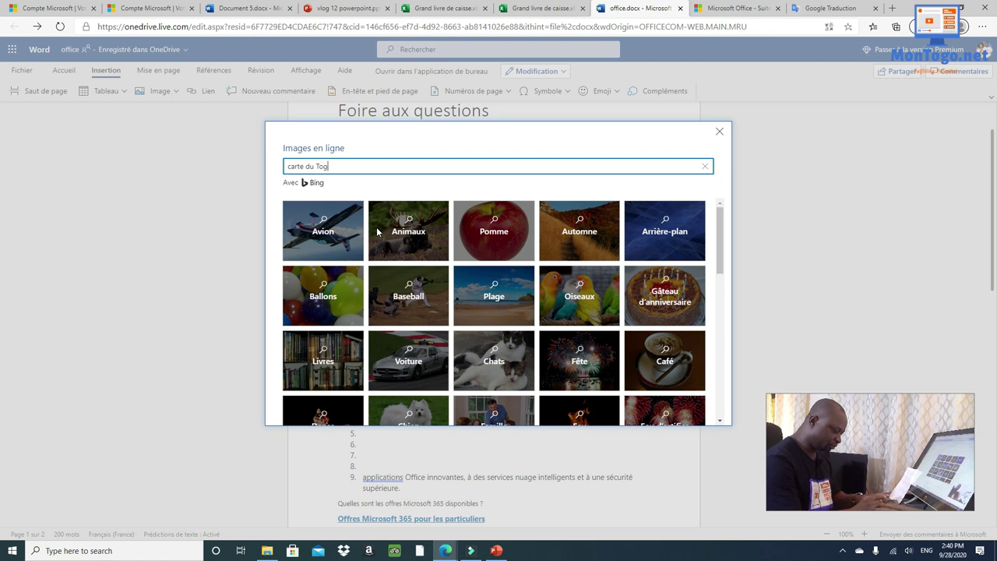
text(o)
key(Return)
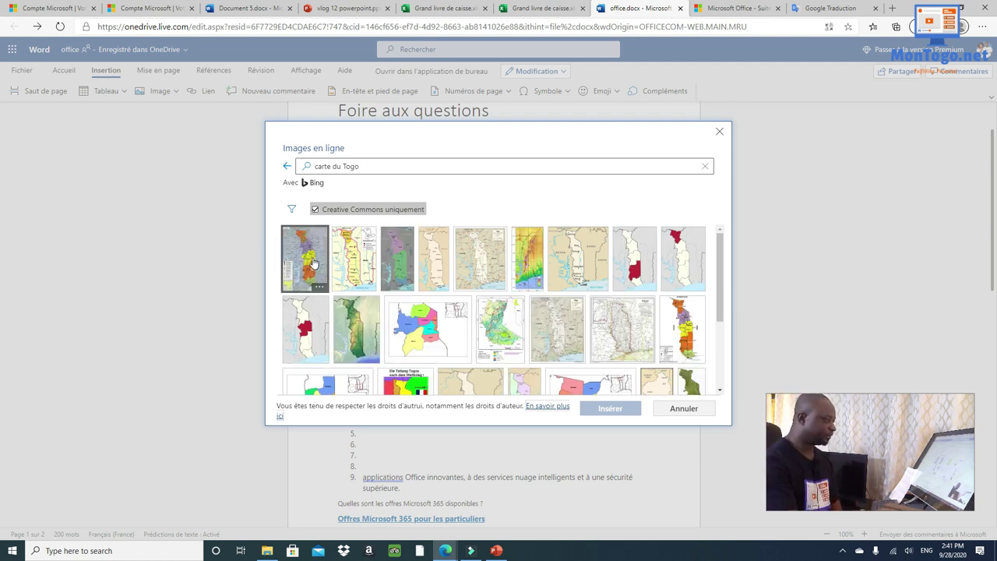
click(307, 267)
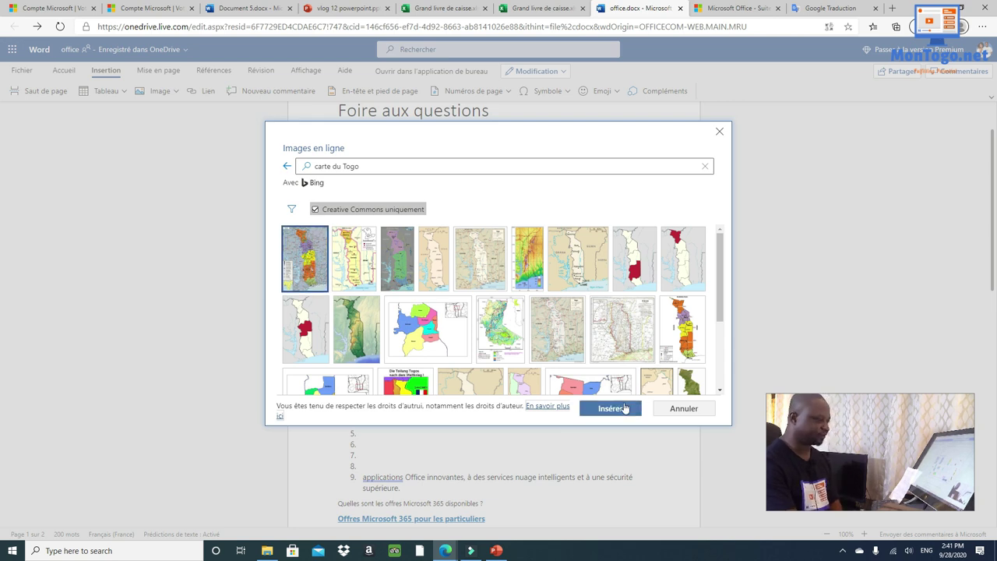
click(620, 410)
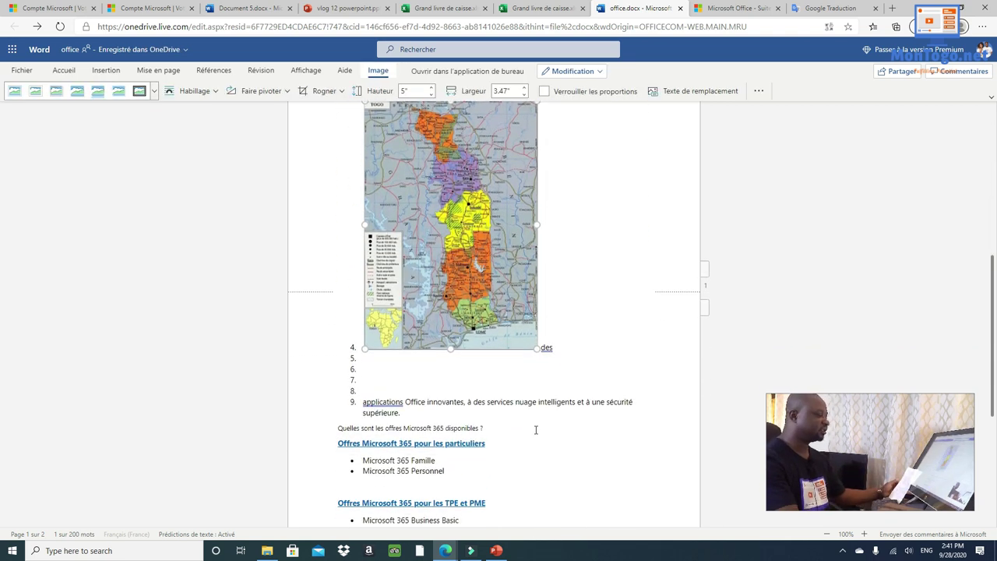
- Apply the thick black frame picture style to the Togo map and review the page
scroll(539, 429, up, 1)
scroll(540, 426, up, 2)
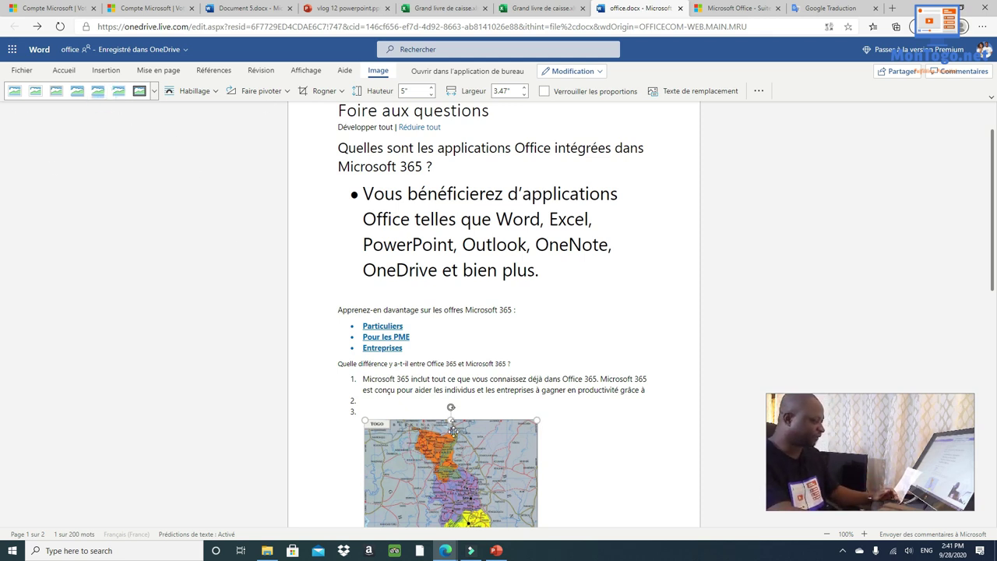
scroll(453, 430, down, 2)
scroll(442, 399, down, 3)
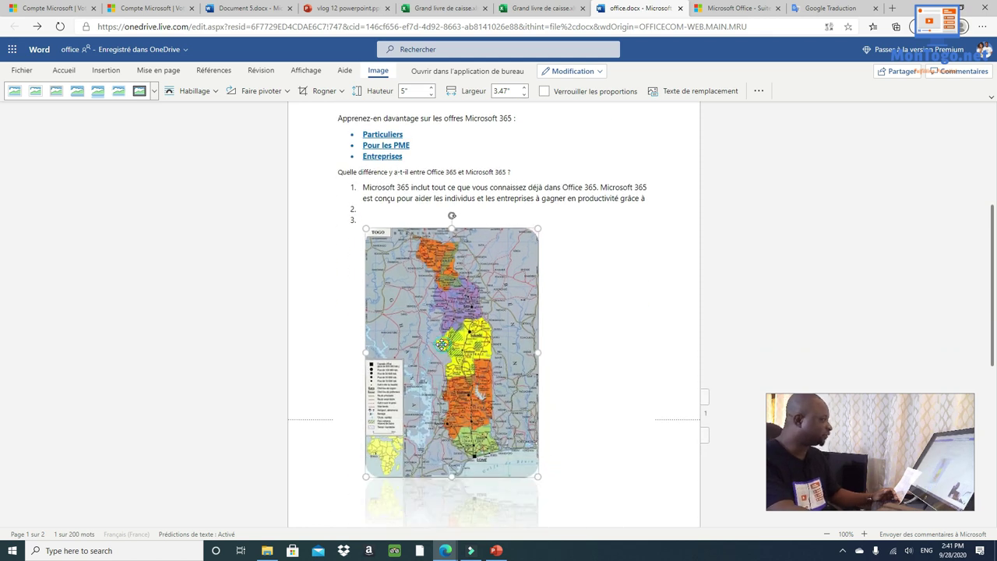
click(140, 92)
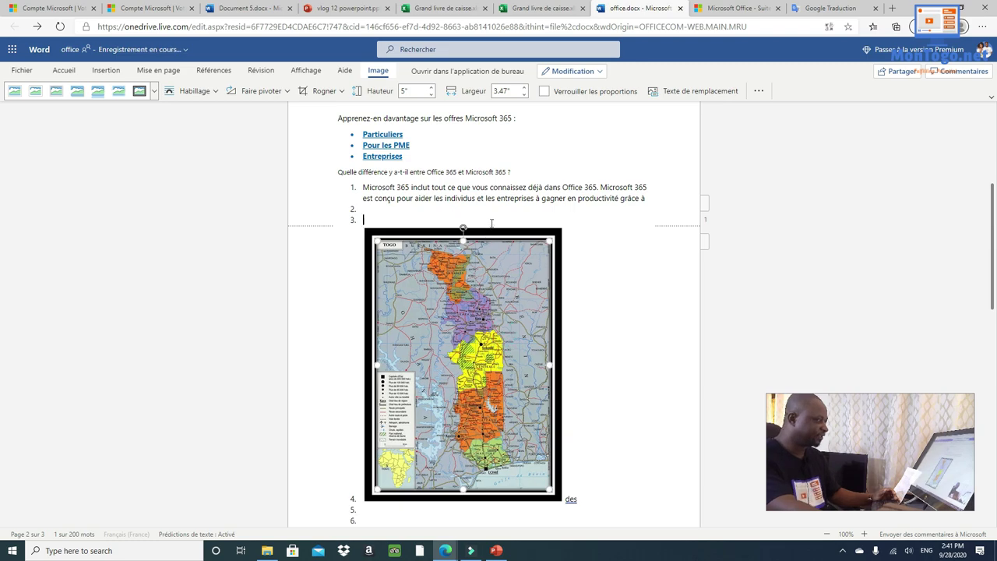
scroll(636, 358, up, 4)
scroll(635, 360, down, 5)
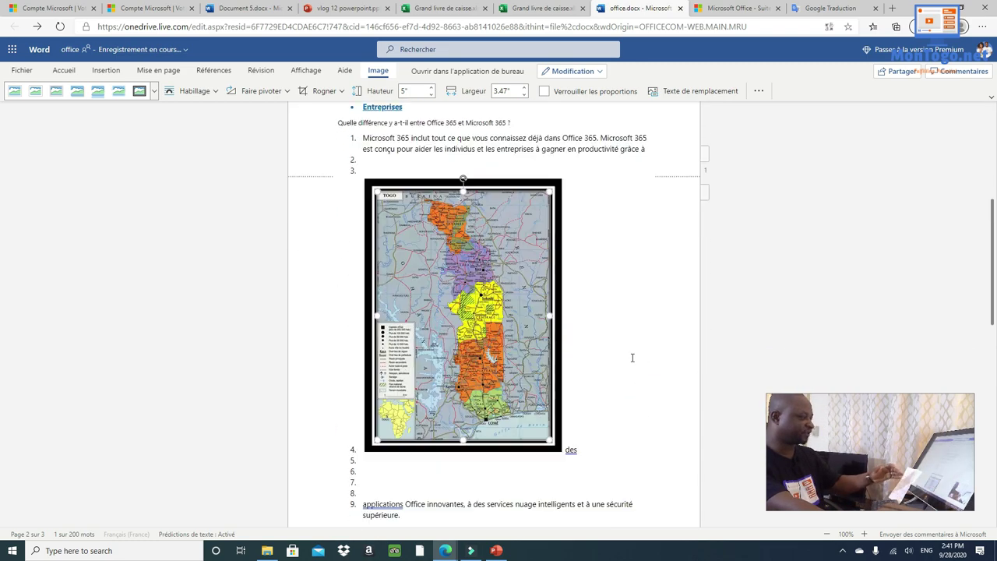
scroll(633, 361, down, 3)
scroll(632, 361, down, 1)
scroll(634, 354, up, 1)
scroll(632, 347, up, 4)
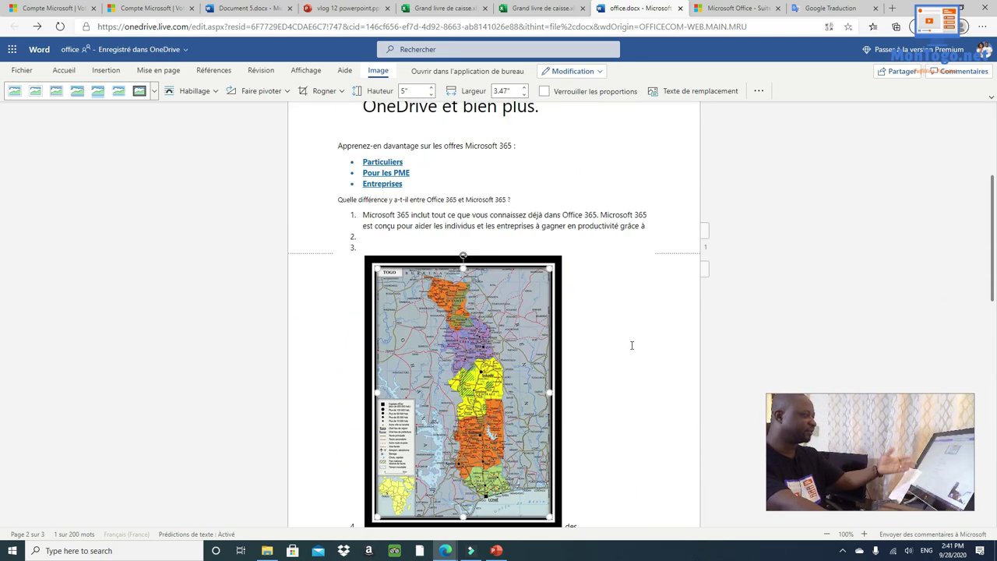
scroll(592, 327, up, 3)
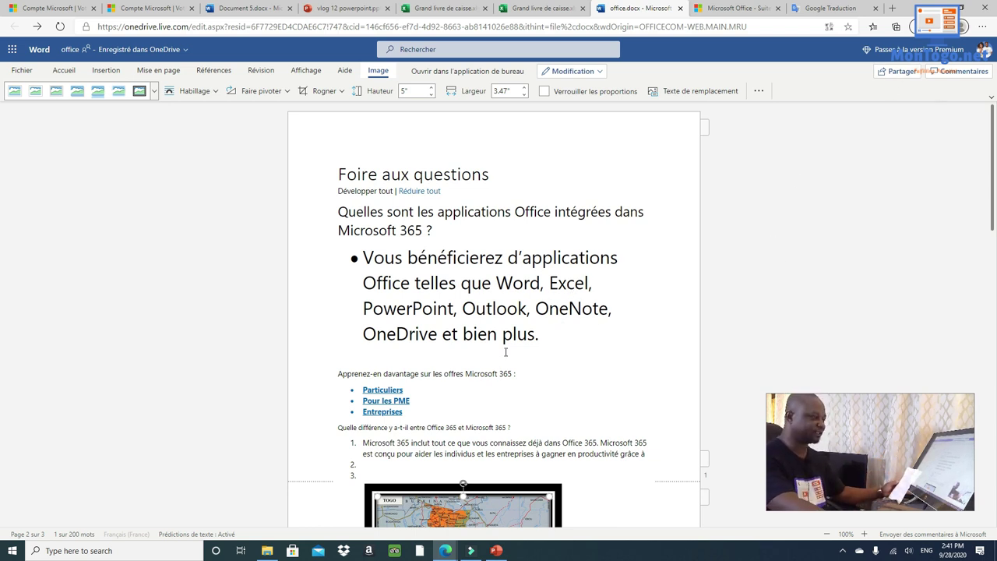
scroll(515, 377, down, 4)
scroll(520, 389, down, 2)
scroll(526, 405, down, 3)
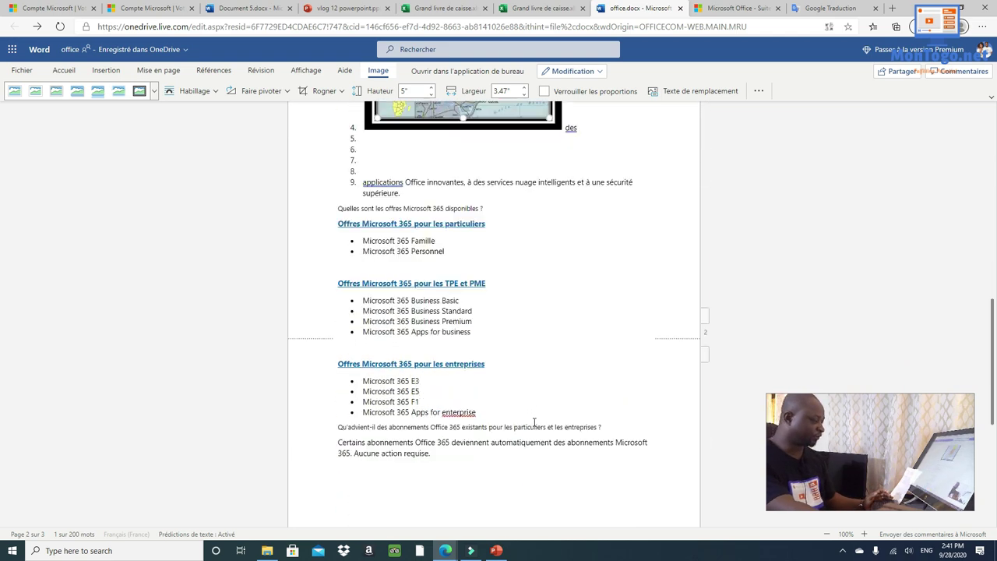
scroll(533, 421, down, 1)
scroll(535, 424, up, 3)
scroll(537, 389, down, 2)
scroll(545, 374, up, 2)
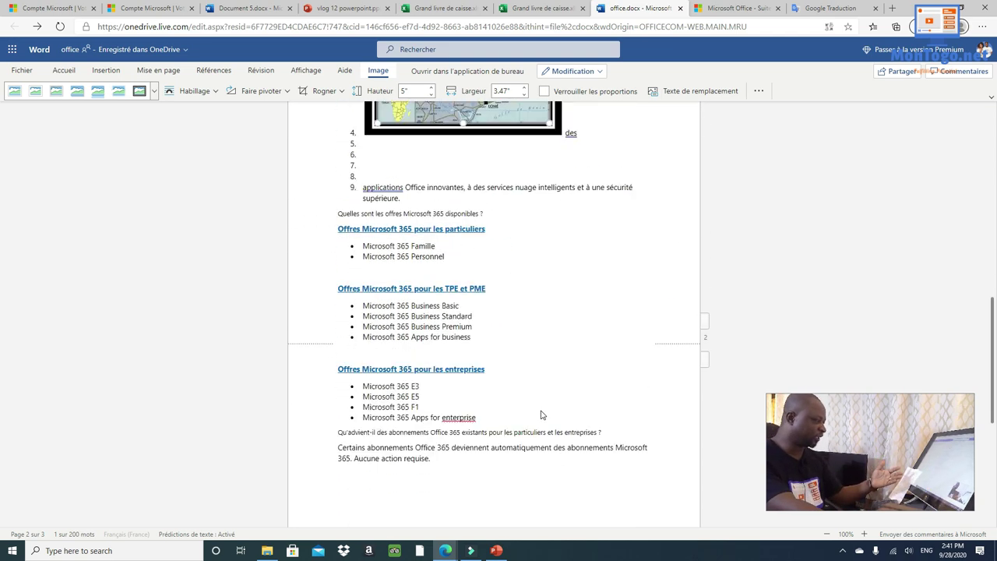
scroll(554, 390, up, 3)
scroll(558, 395, up, 2)
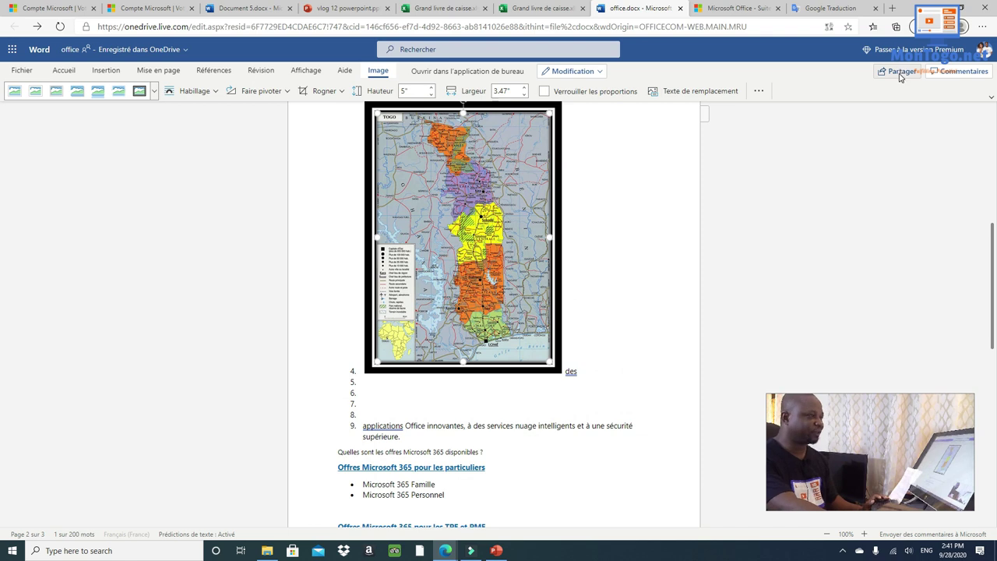
- E-mail an edit link for the office document to a contact's address
click(900, 73)
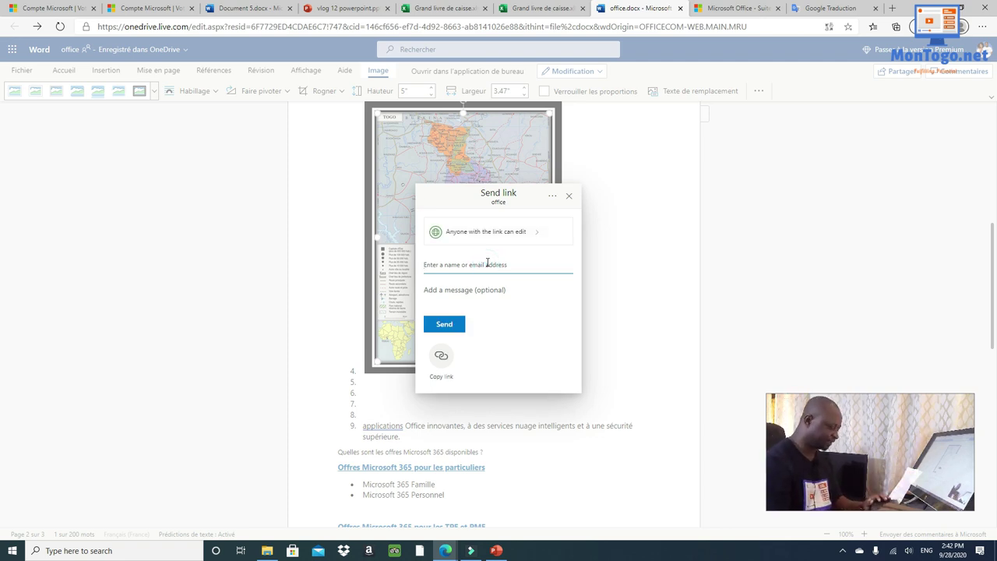
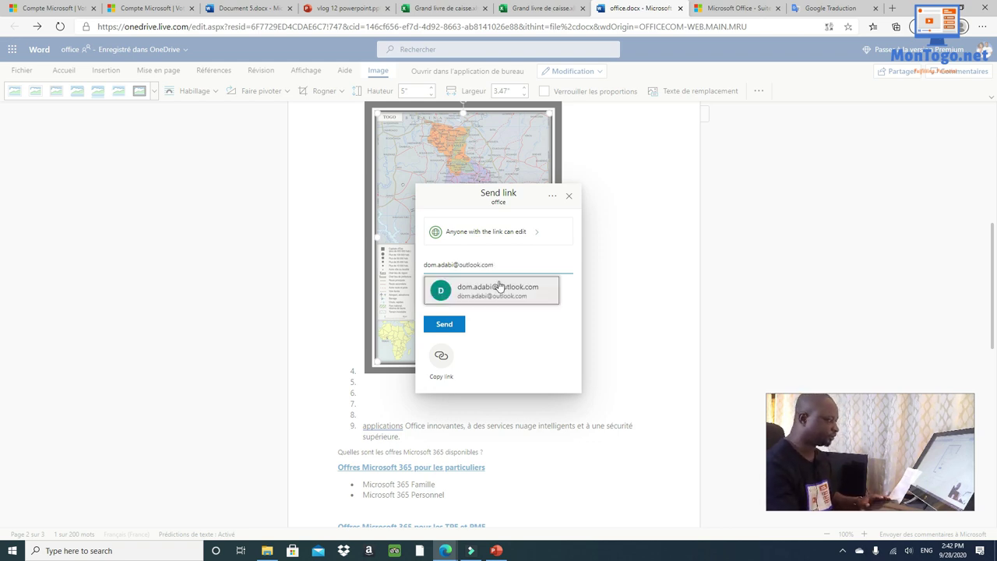
click(503, 290)
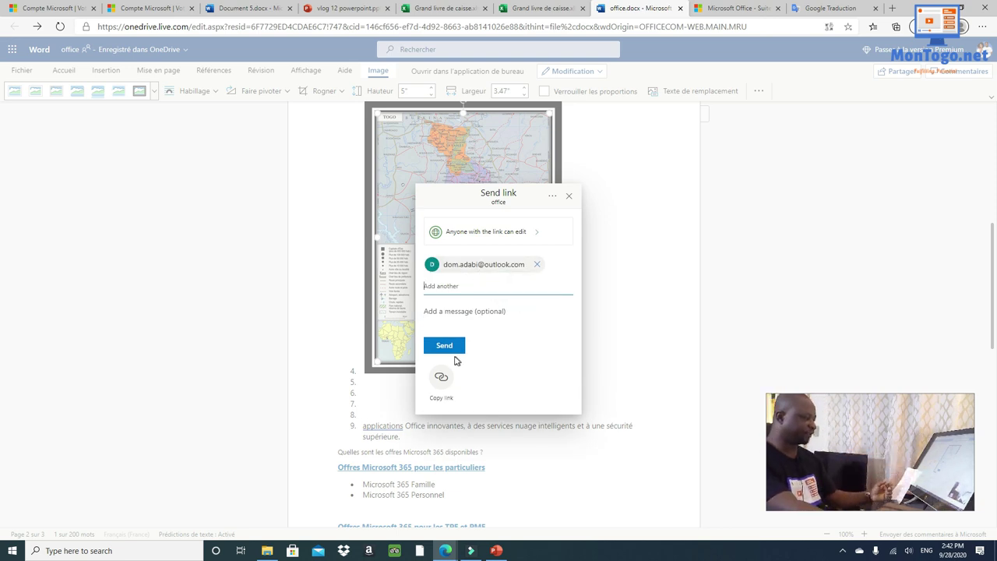
click(452, 347)
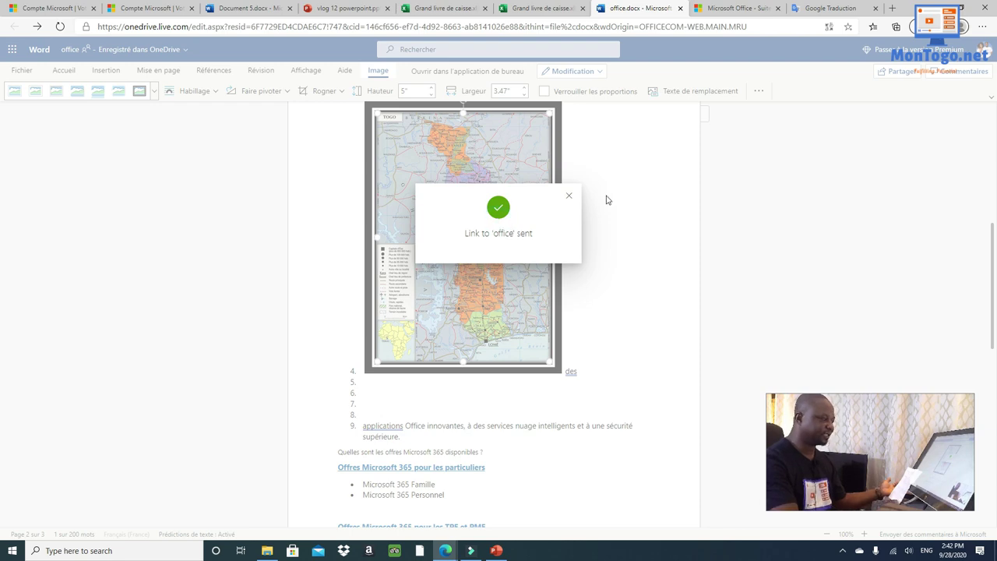
click(568, 195)
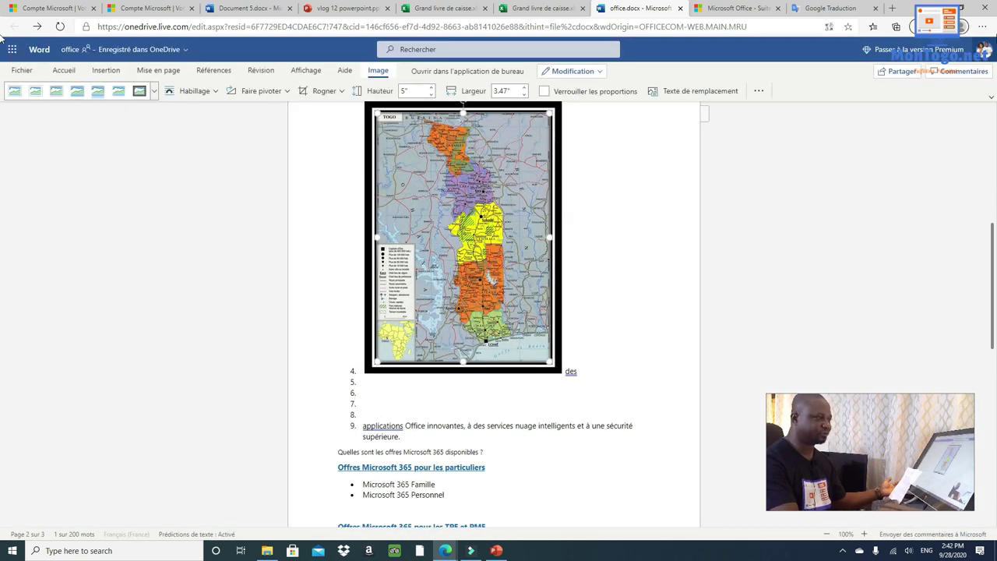
- Copy a shareable link to the office document to the clipboard
click(896, 71)
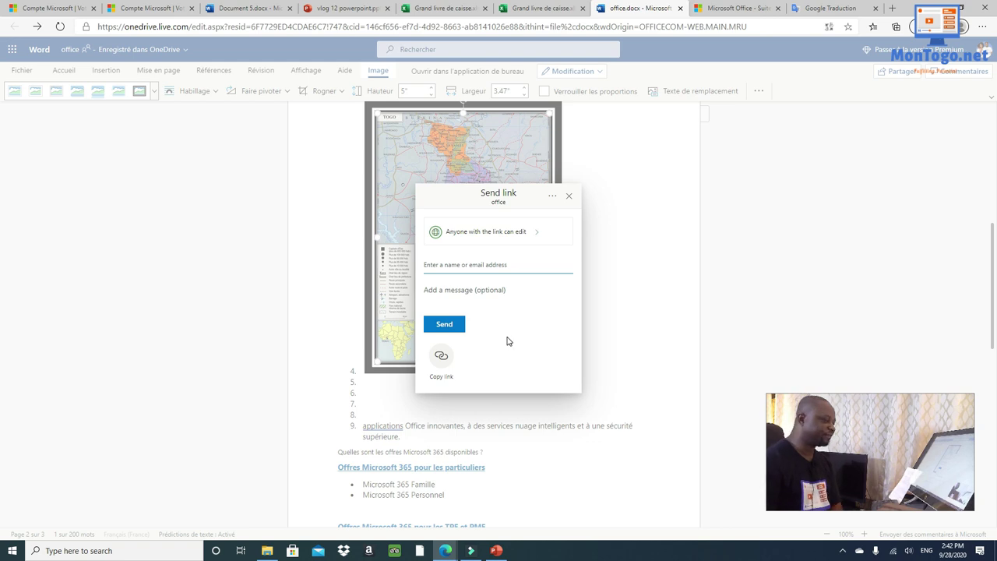
click(440, 366)
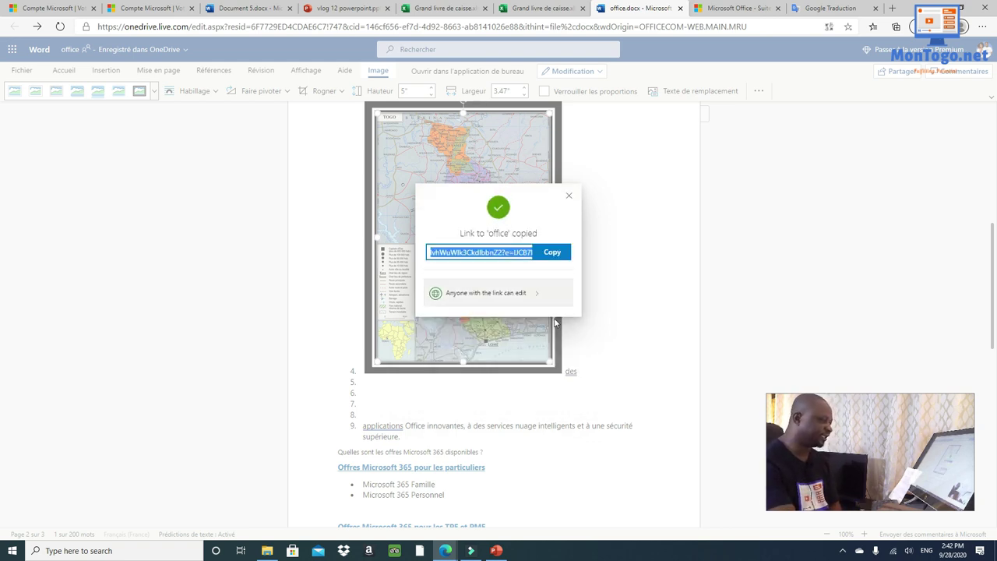
click(563, 257)
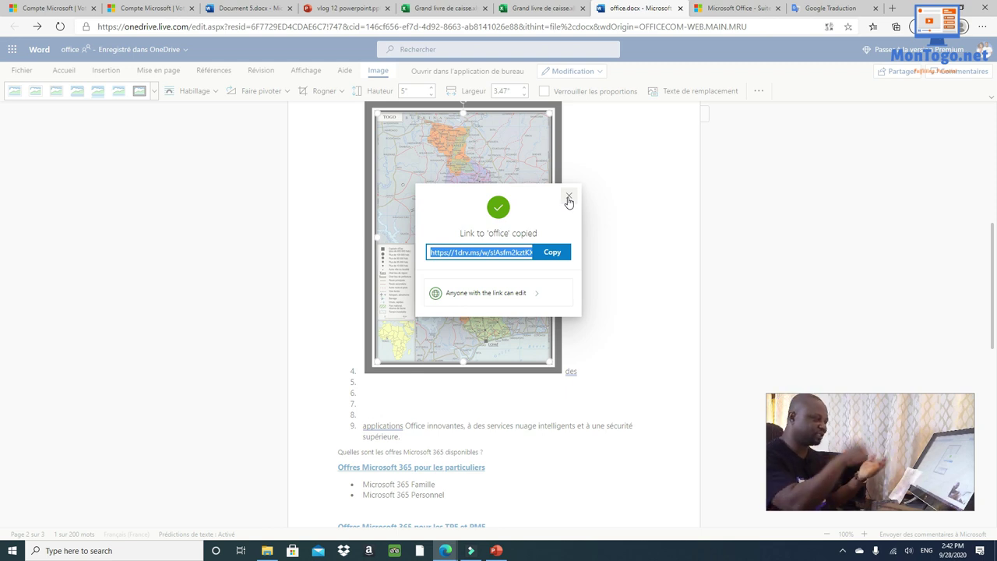
click(569, 197)
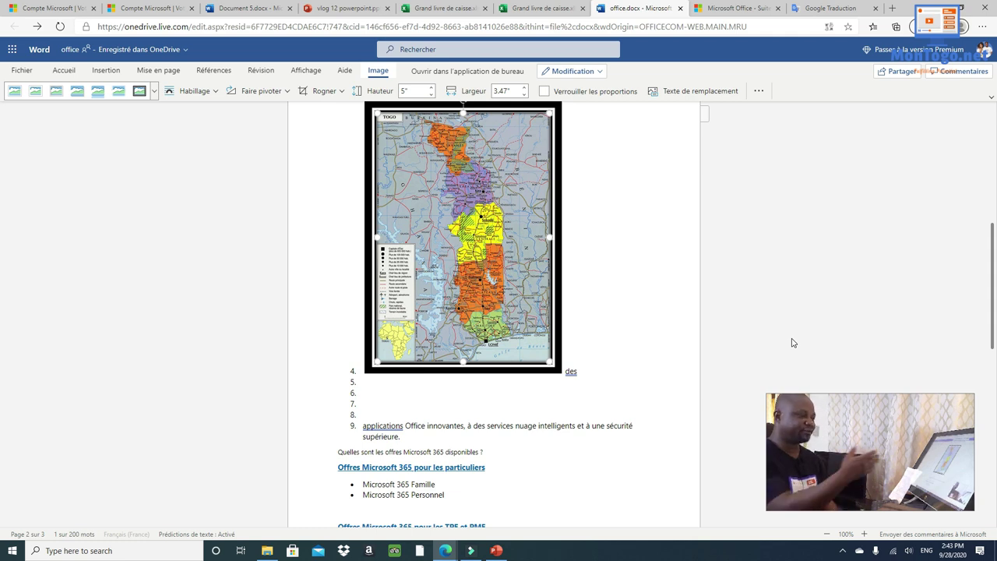
- Review the 'Anyone with the link can edit' settings and close them unchanged
click(892, 72)
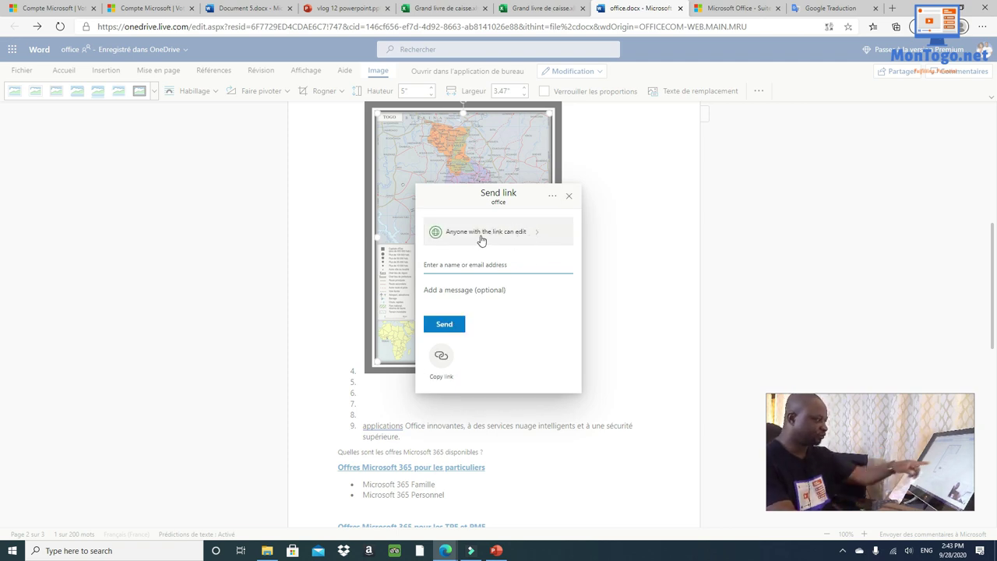
click(486, 239)
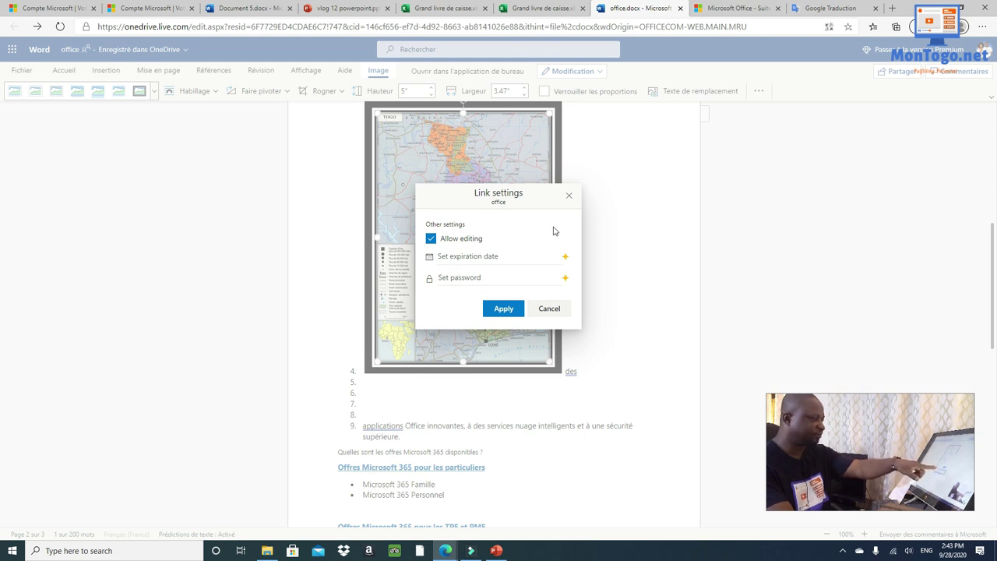
click(569, 196)
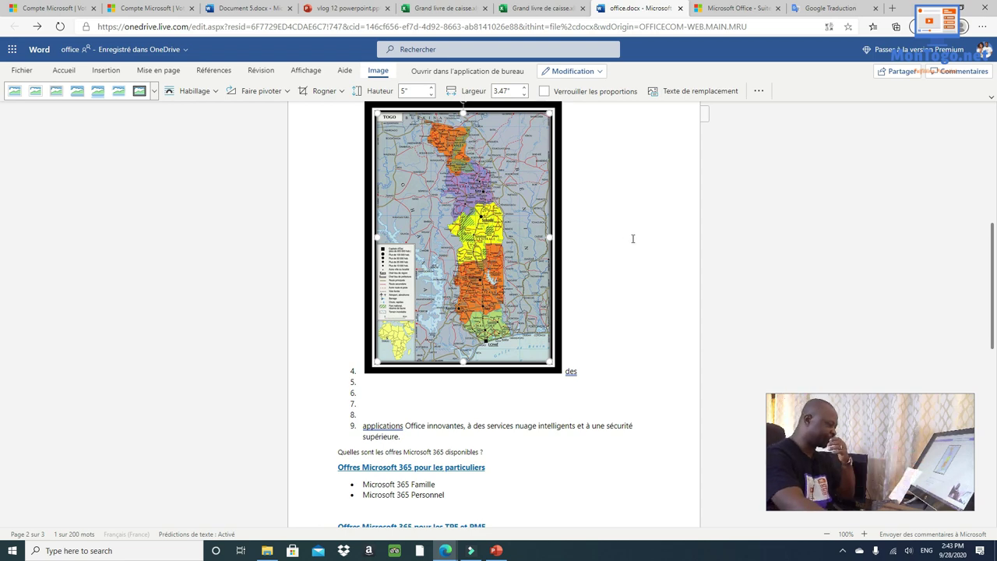
scroll(578, 368, down, 3)
scroll(623, 343, up, 1)
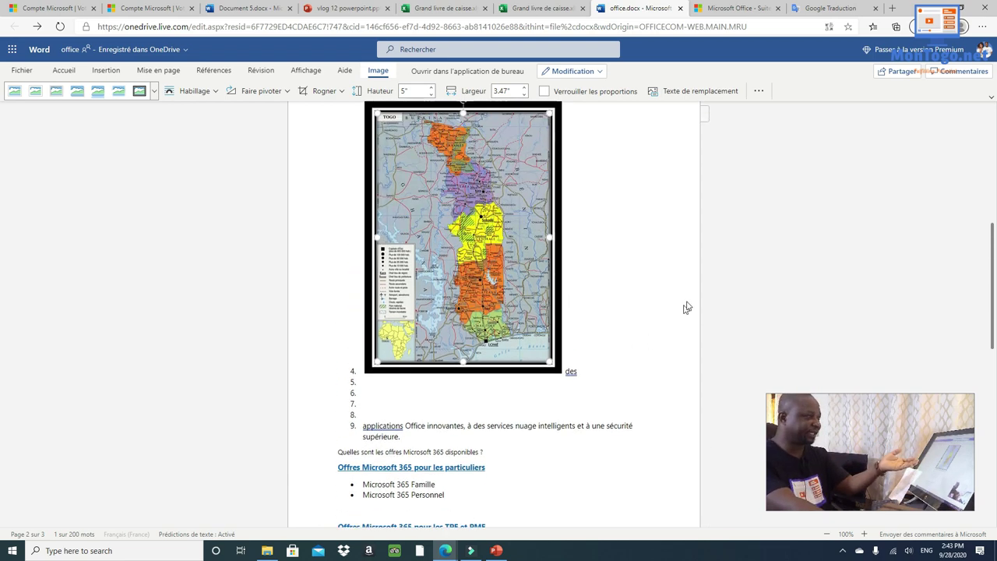
scroll(685, 307, up, 5)
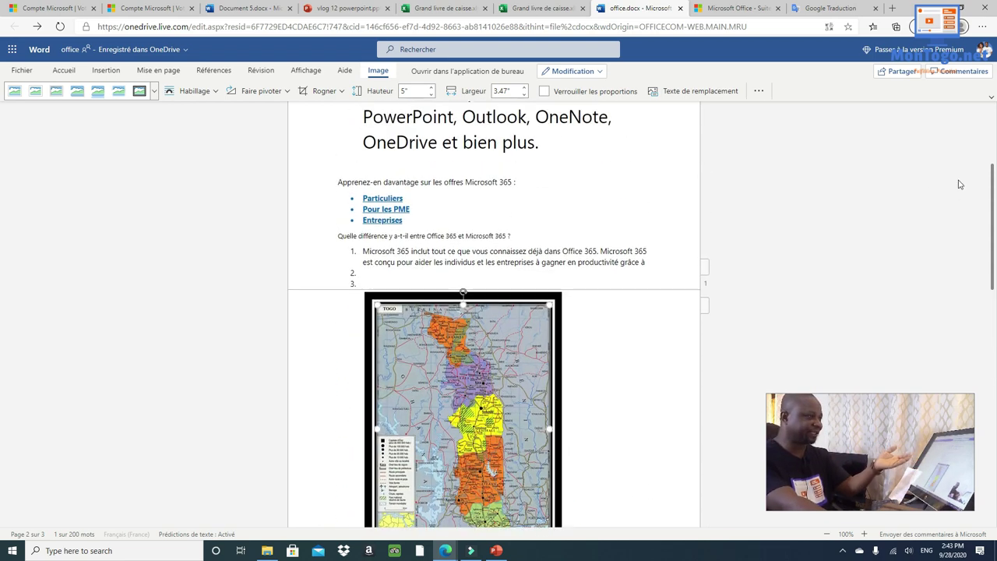
- Add the comment "plus d'explications" on "Office 365. Microsoft 365" in item 1
click(956, 71)
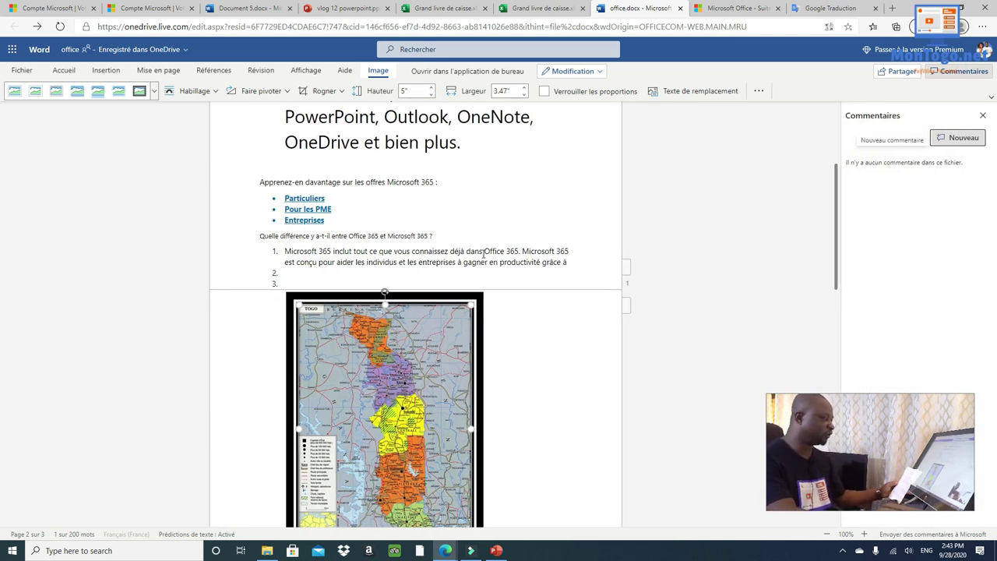
drag(568, 250, 513, 251)
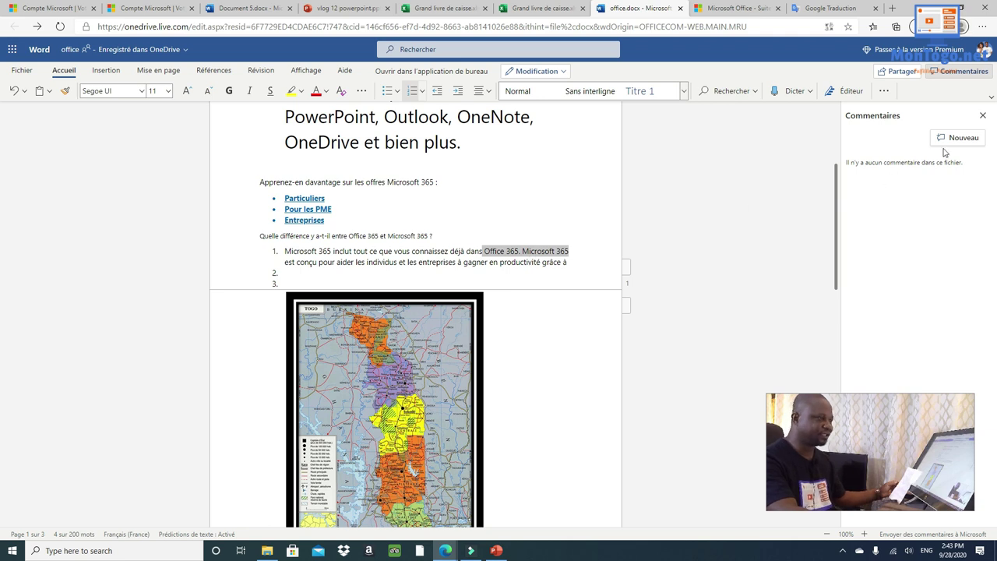
click(983, 113)
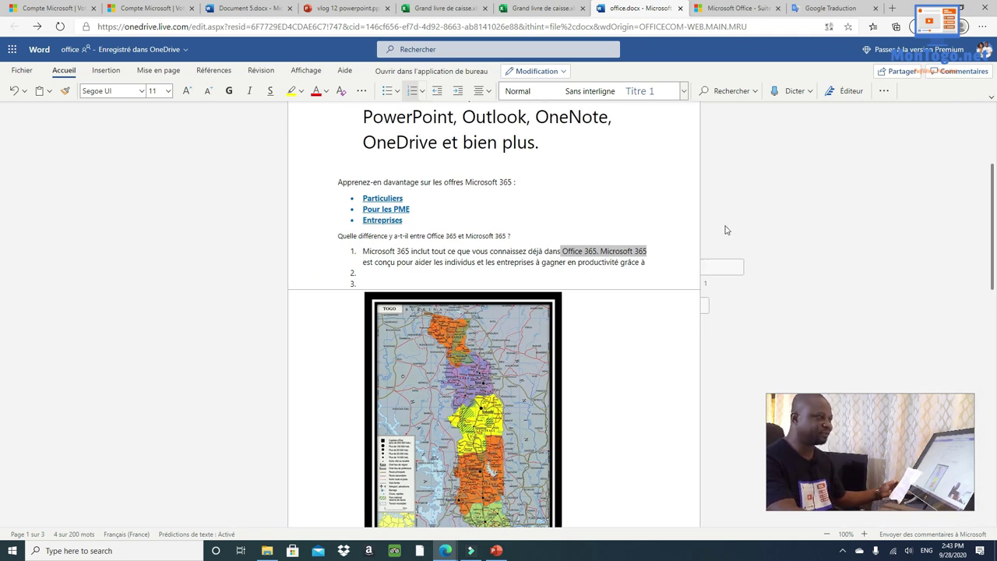
click(964, 73)
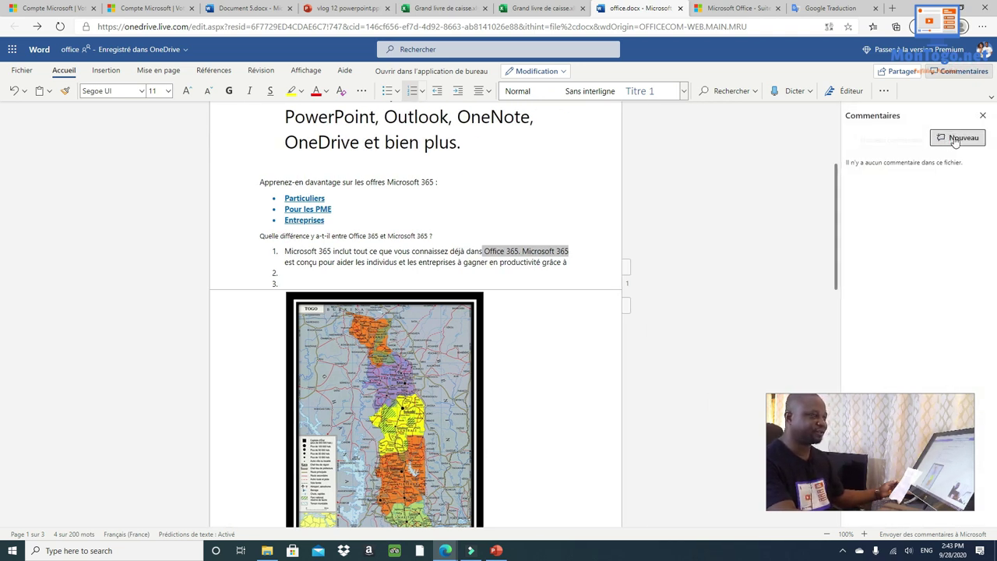
click(956, 139)
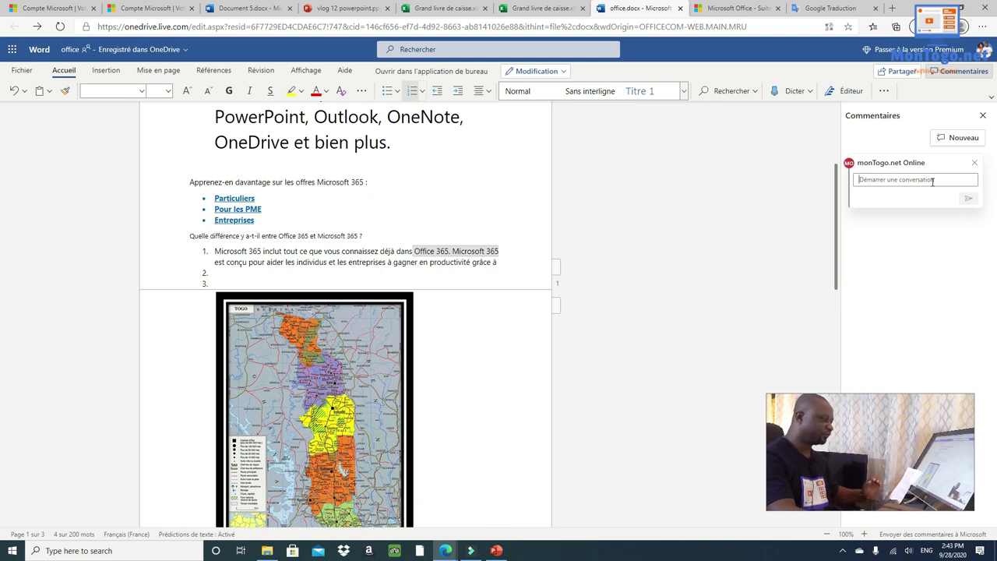
text(plus)
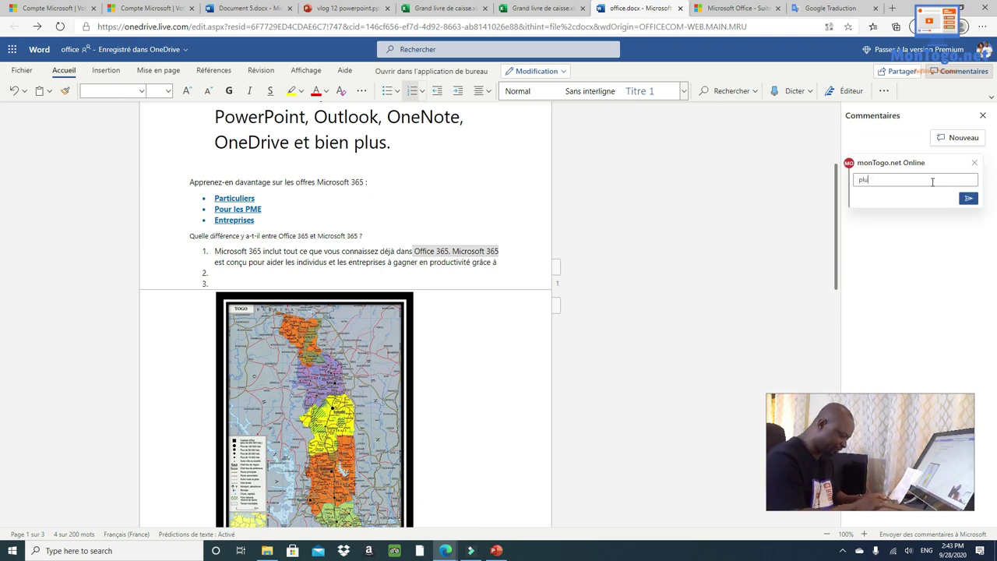
text( d')
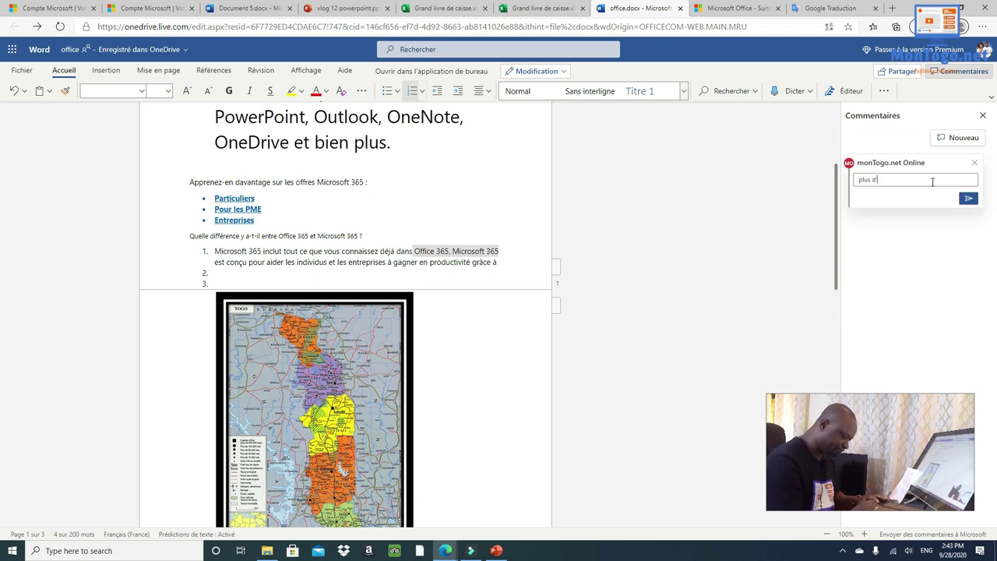
text(explica)
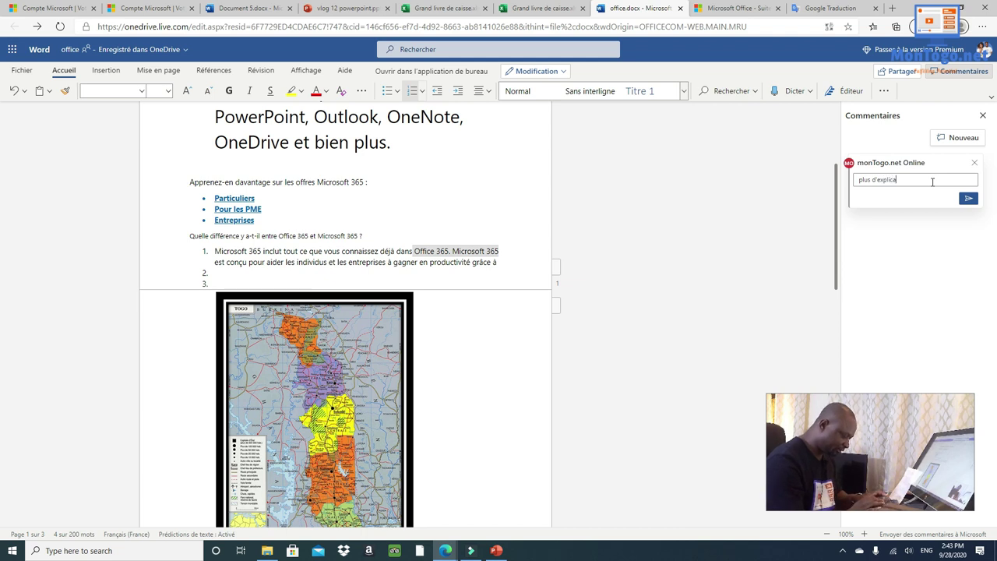
text(tions)
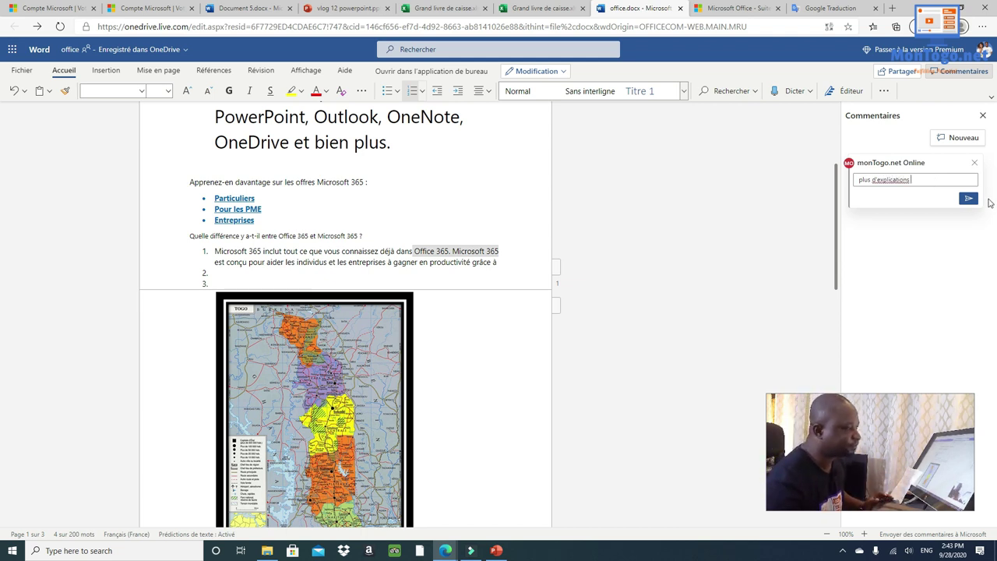
click(970, 200)
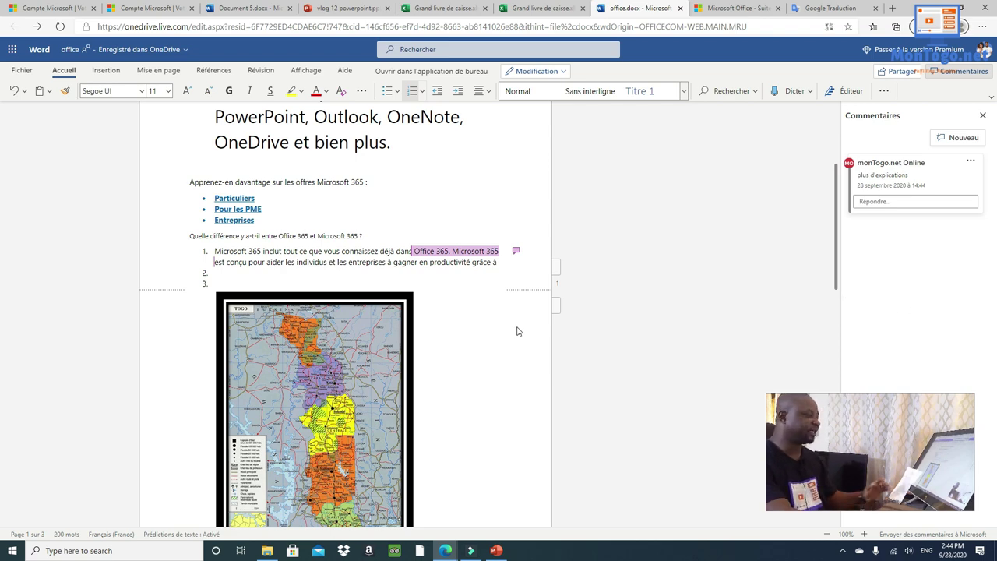
scroll(517, 329, down, 3)
scroll(387, 382, down, 2)
scroll(369, 390, down, 2)
scroll(370, 390, down, 3)
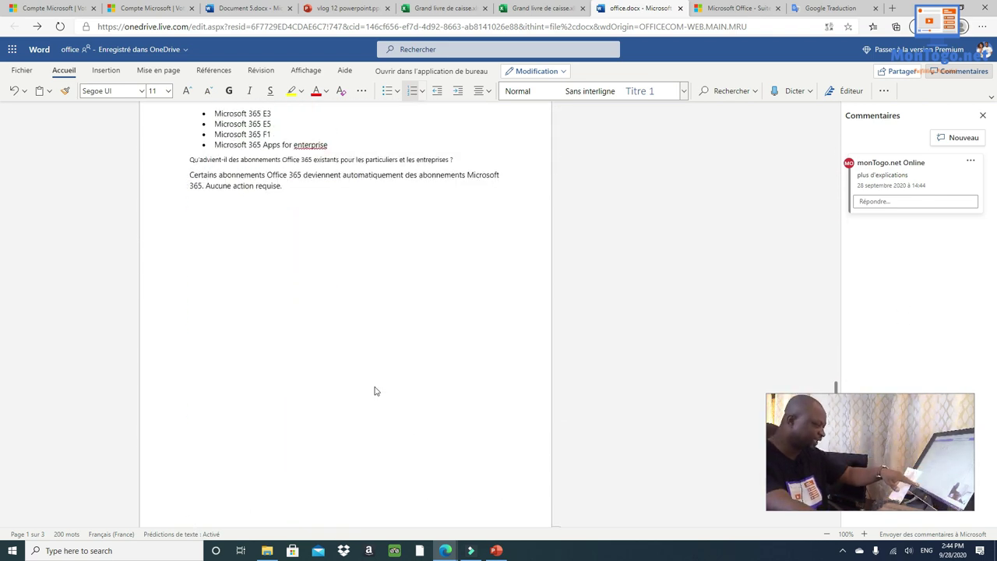
scroll(372, 389, up, 4)
click(283, 442)
text(bb)
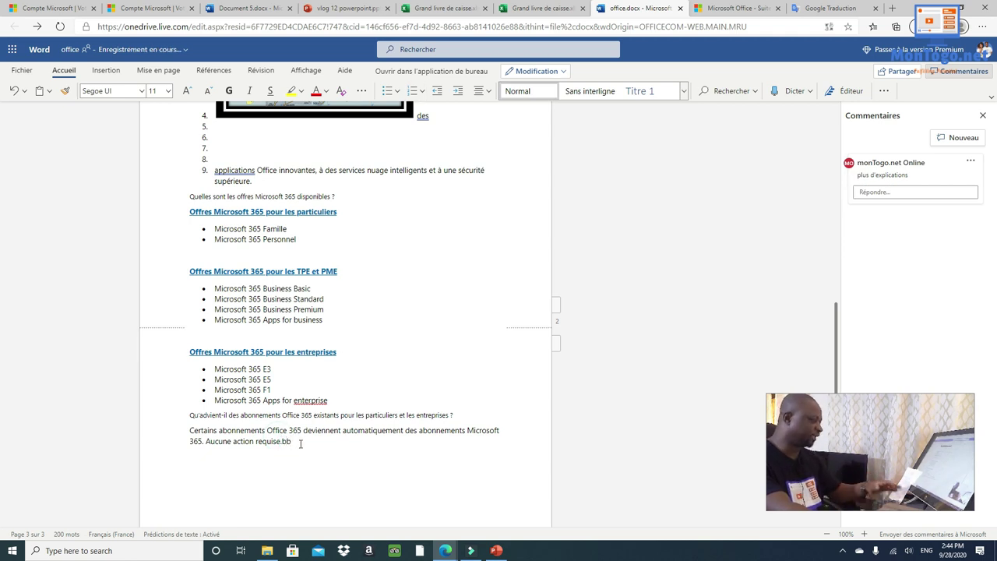
scroll(347, 428, up, 1)
scroll(347, 428, up, 3)
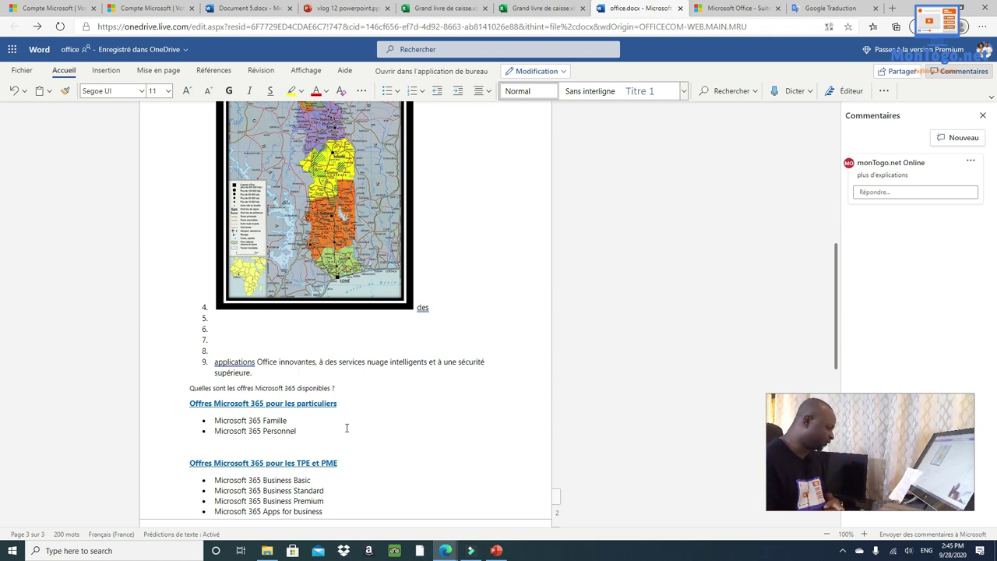
scroll(347, 428, up, 2)
scroll(366, 405, up, 5)
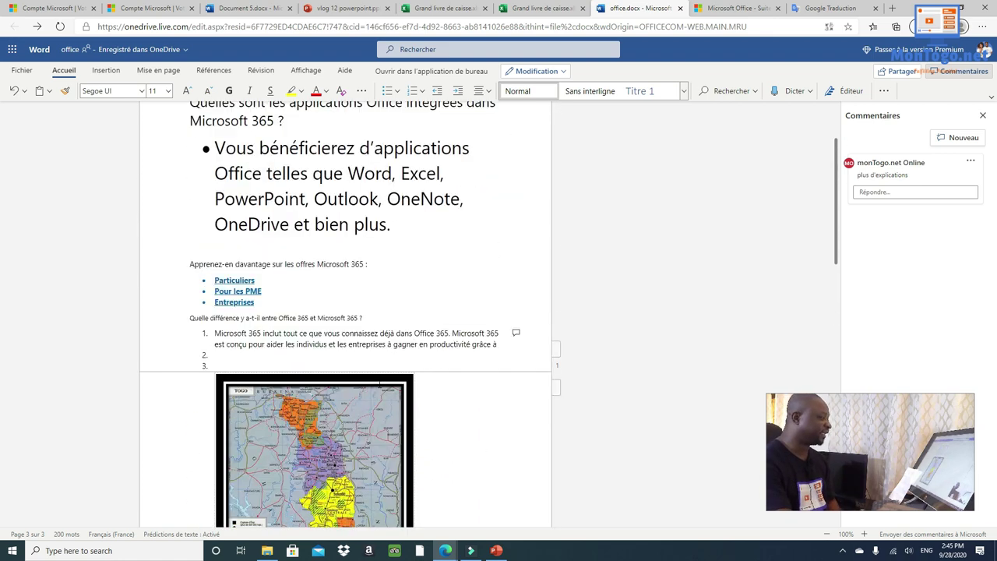
scroll(386, 384, up, 1)
drag(342, 173, 193, 173)
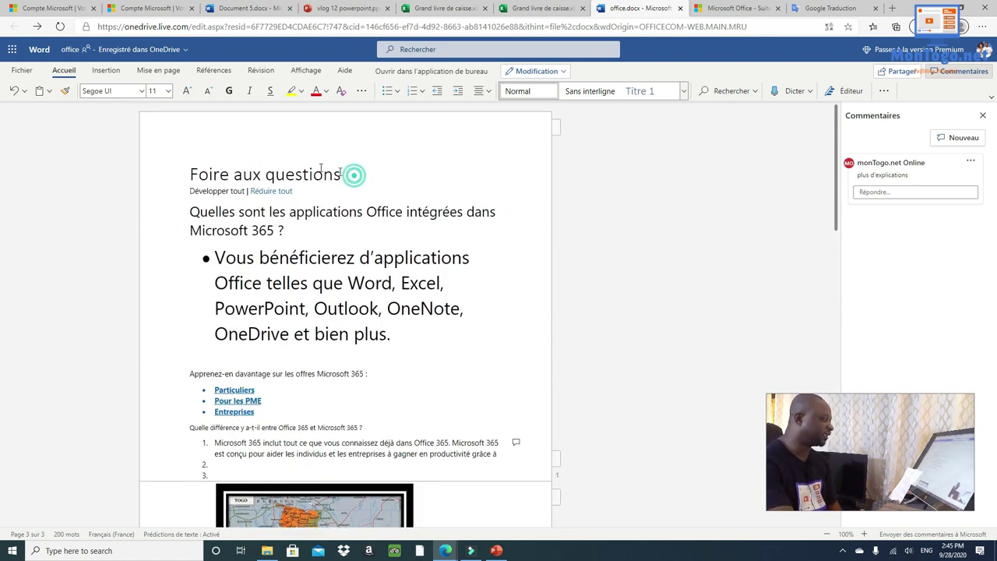
click(342, 236)
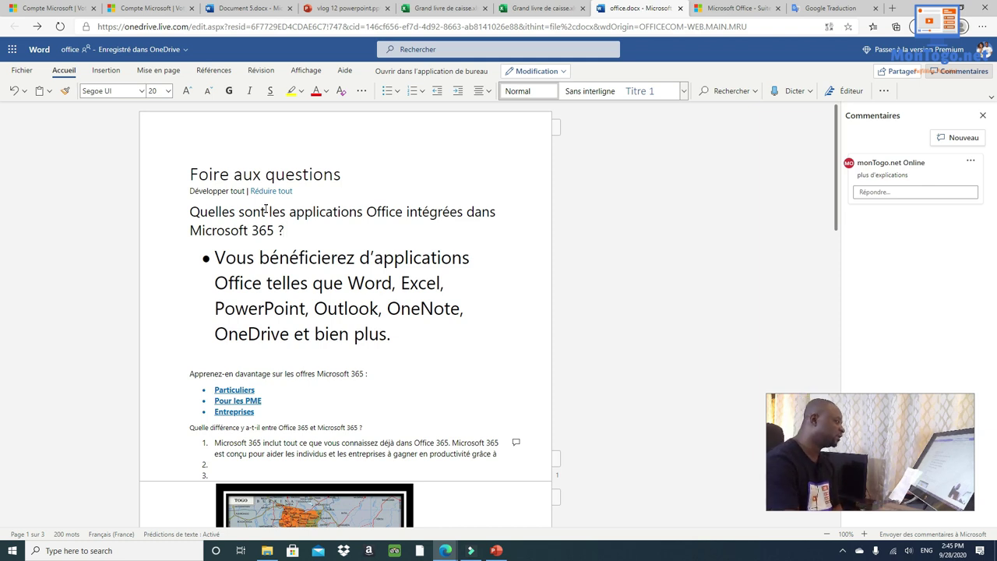
click(193, 173)
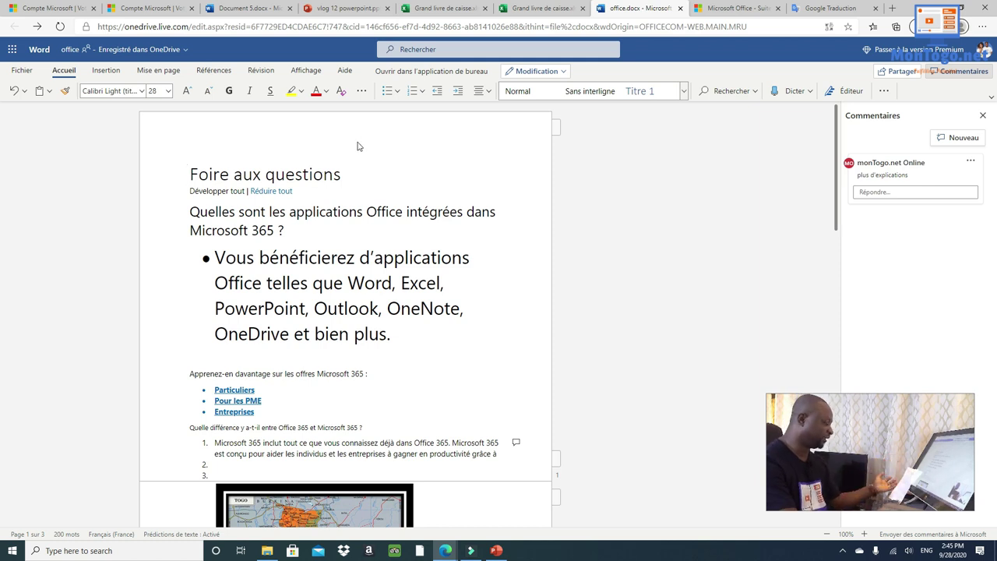
- Open the document in Immersive Reader from Affichage and look up the word 'Foire'
click(307, 71)
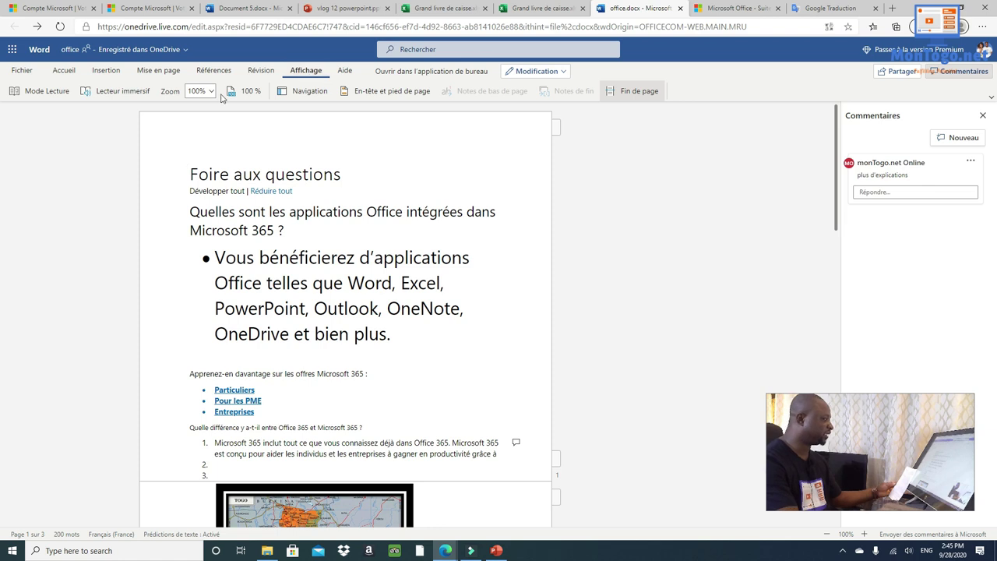
click(119, 94)
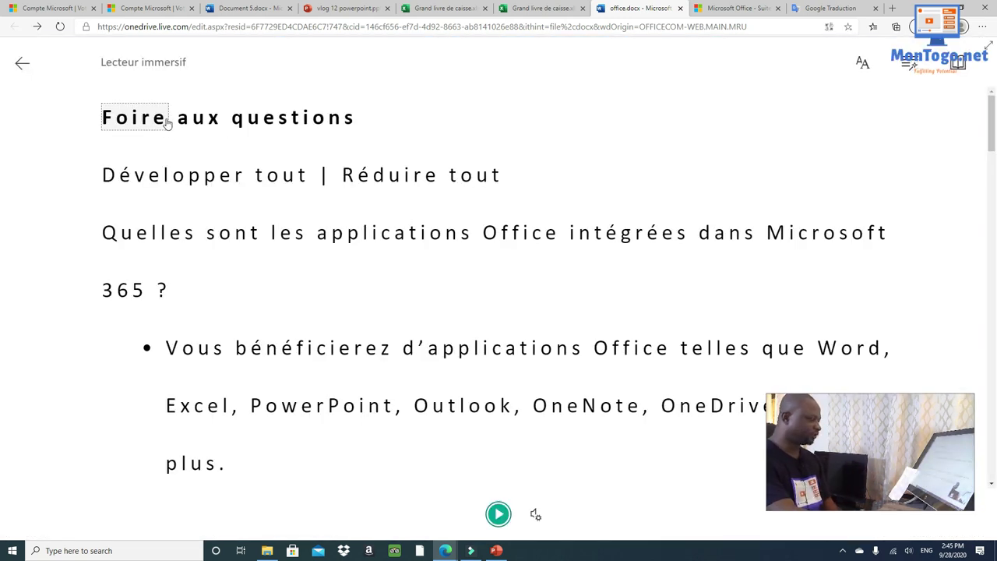
click(162, 122)
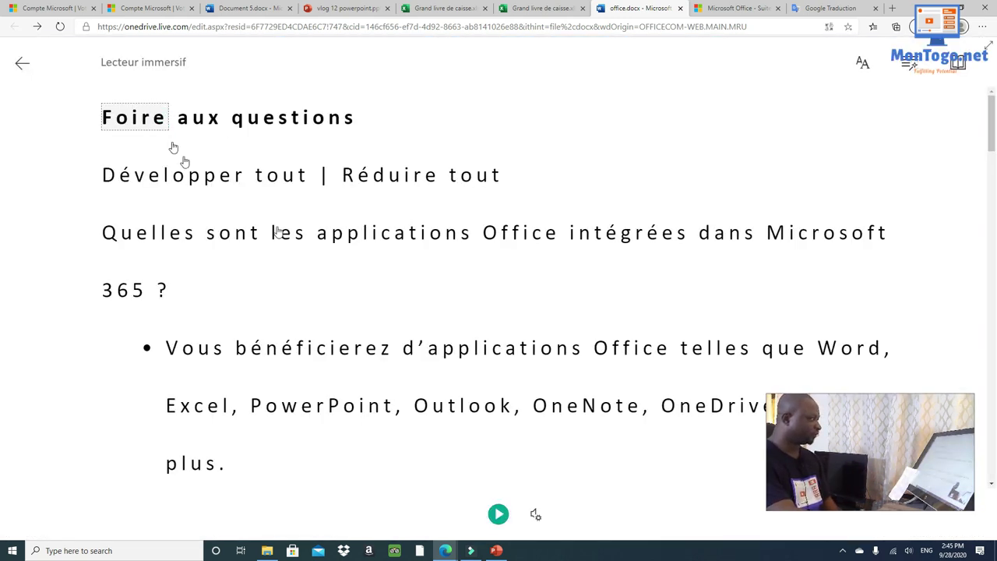
- Read the document aloud, pause the reading, and return to editing
click(498, 516)
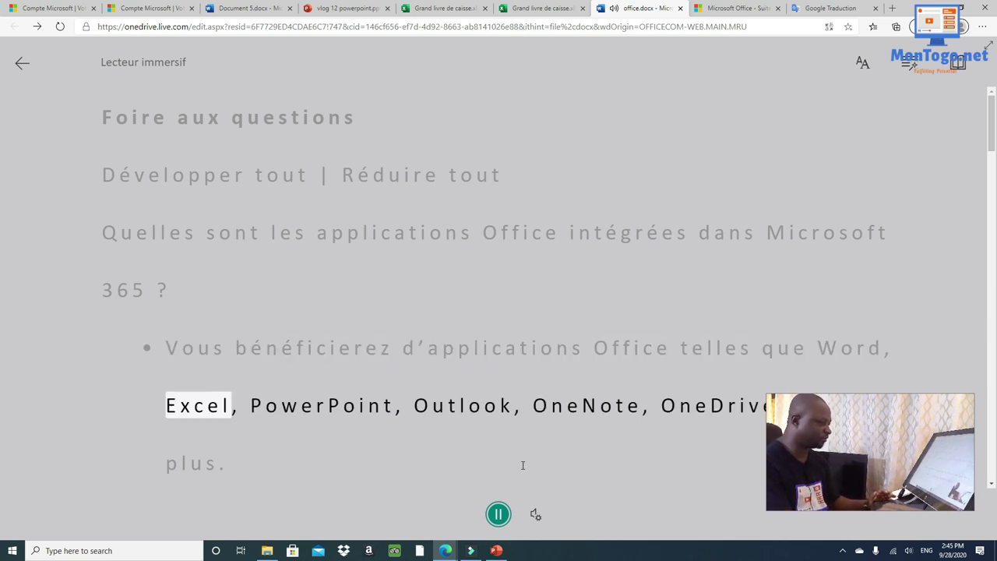
click(499, 514)
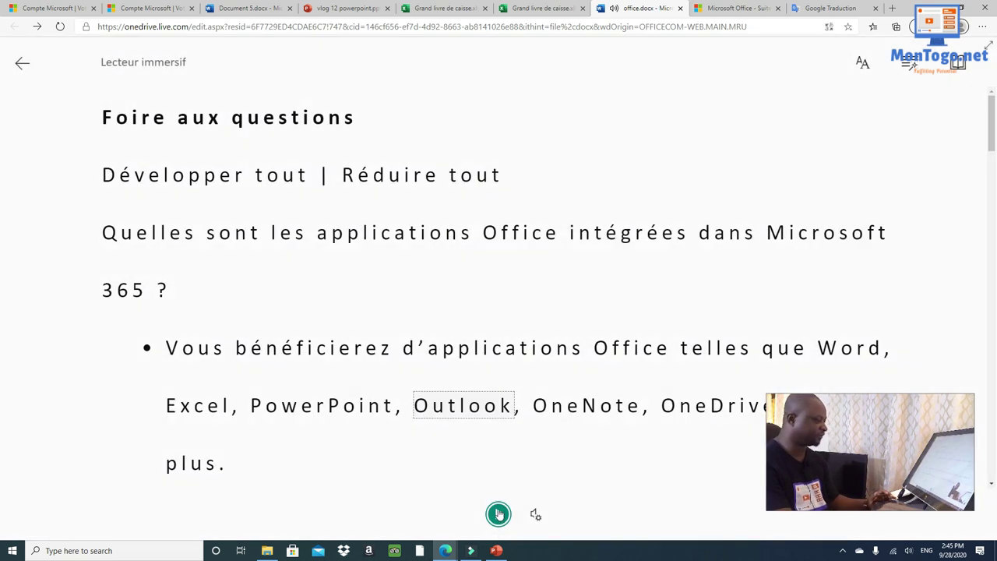
click(22, 63)
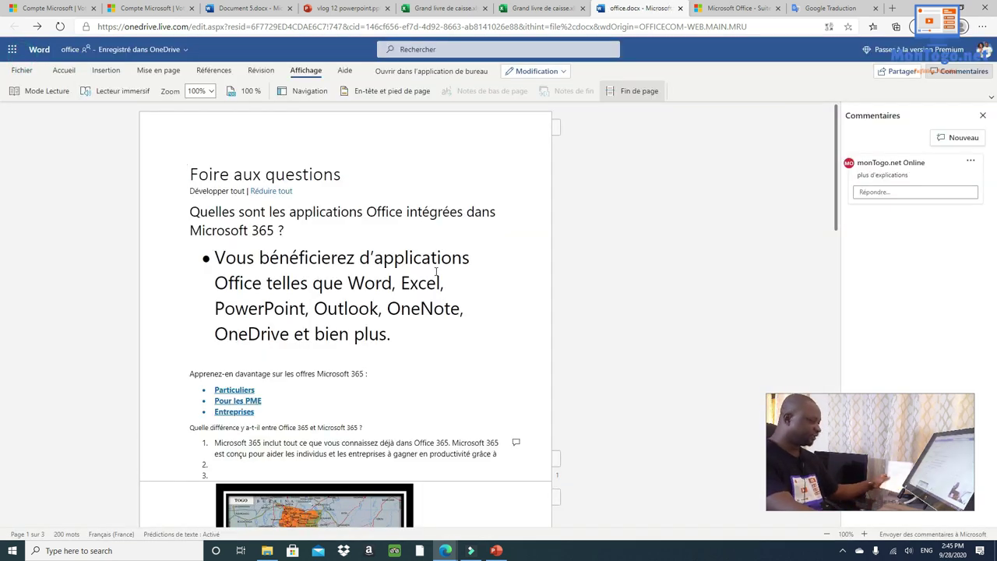
scroll(438, 275, down, 1)
scroll(440, 275, down, 2)
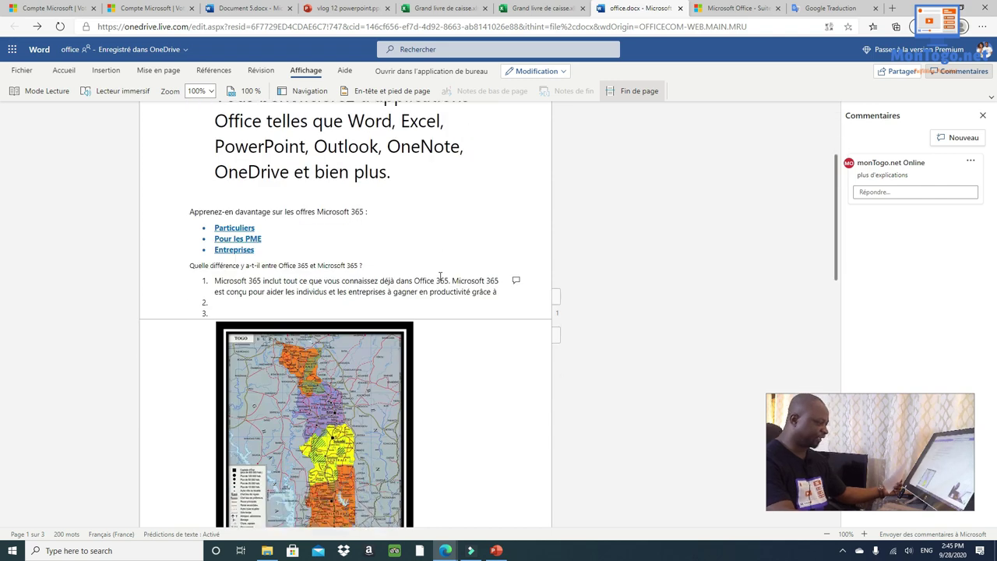
scroll(442, 275, down, 2)
scroll(442, 278, down, 1)
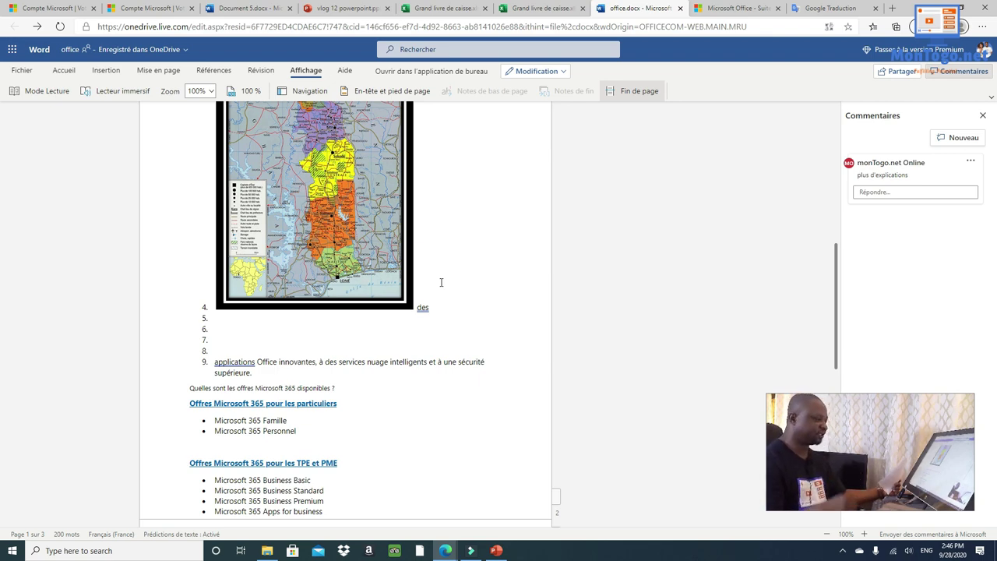
scroll(441, 283, up, 2)
scroll(438, 283, up, 3)
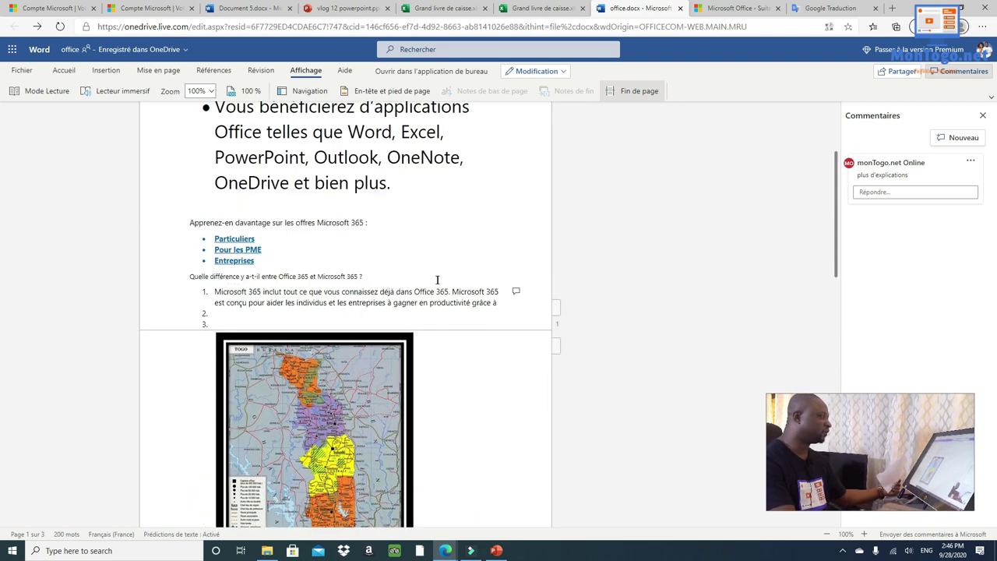
scroll(433, 283, up, 2)
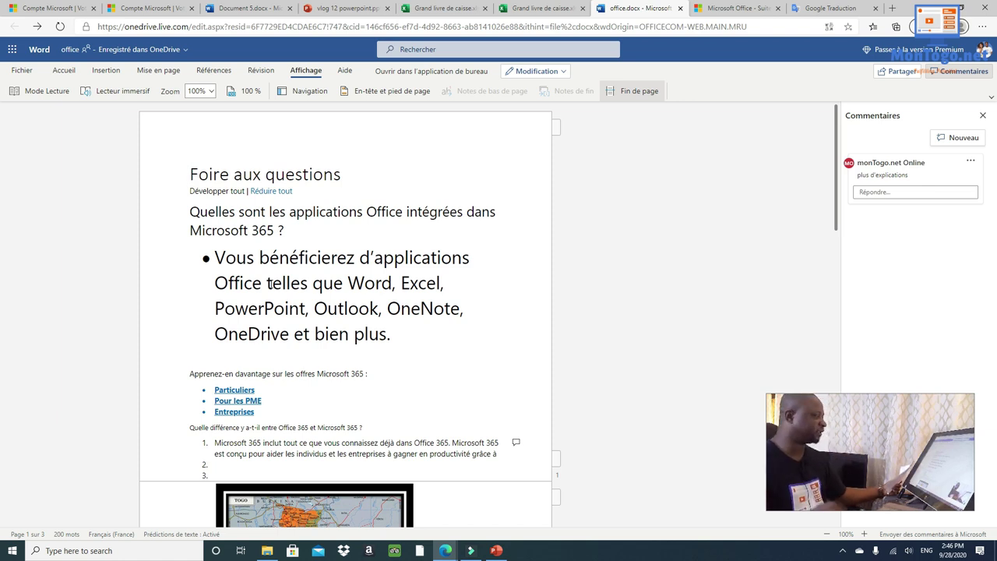
scroll(282, 258, down, 2)
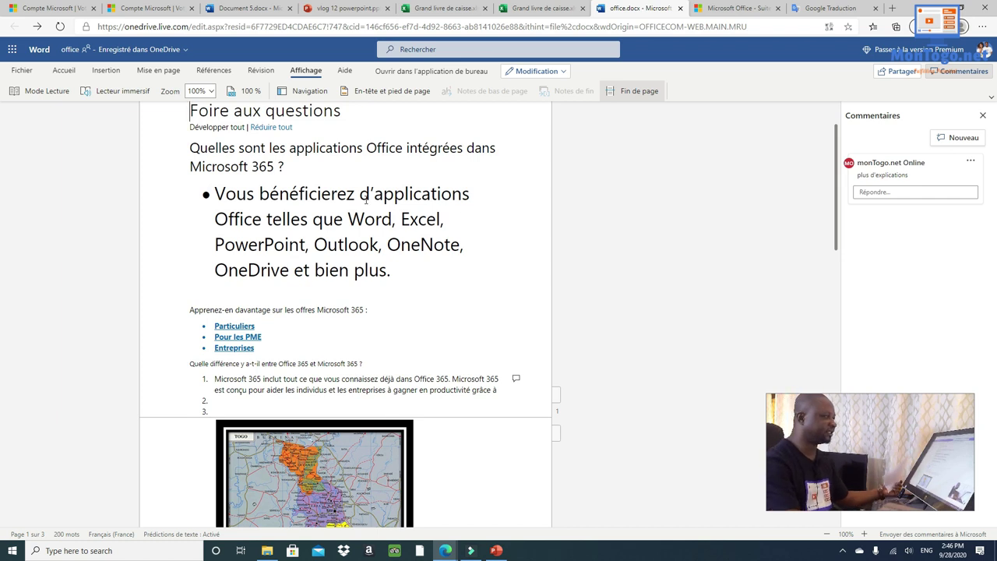
scroll(333, 234, down, 3)
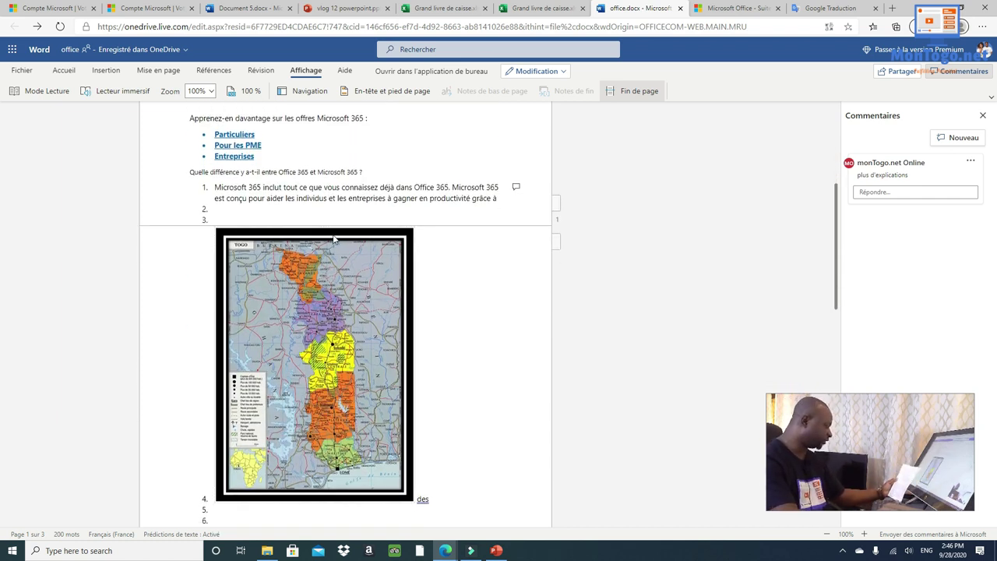
- Launch Excel from the app launcher and bring up the Grand livre de caisse workbook
click(240, 13)
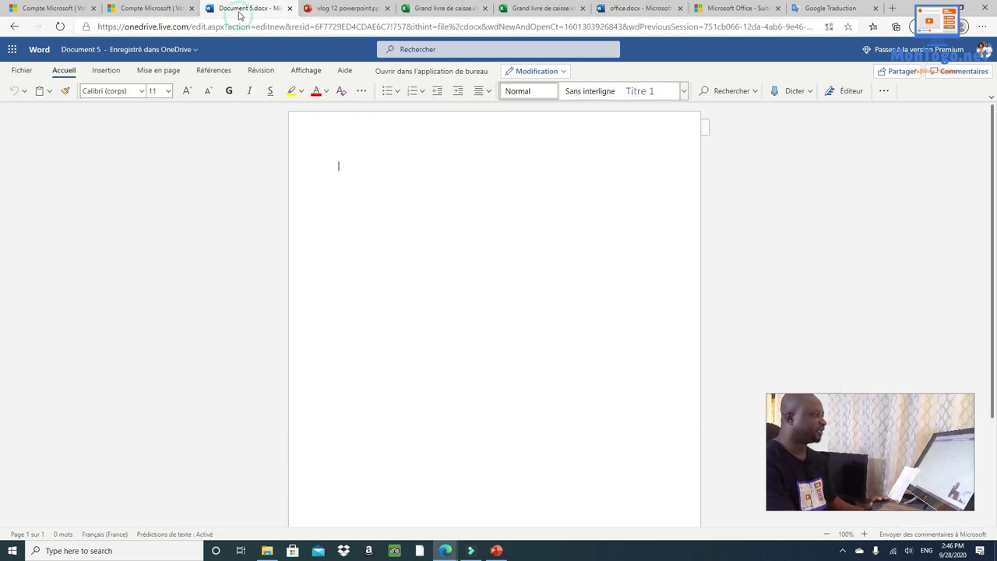
click(177, 11)
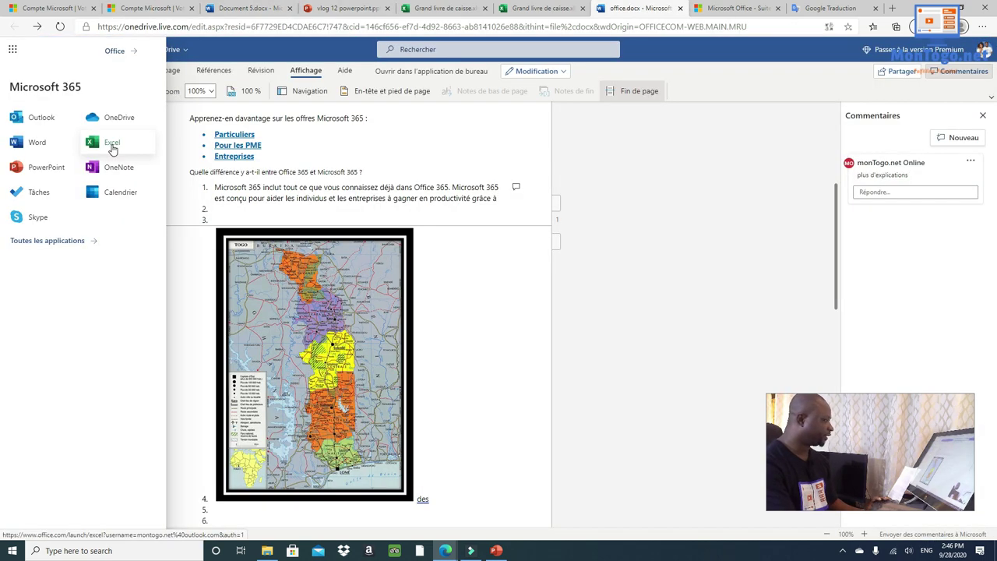
click(112, 147)
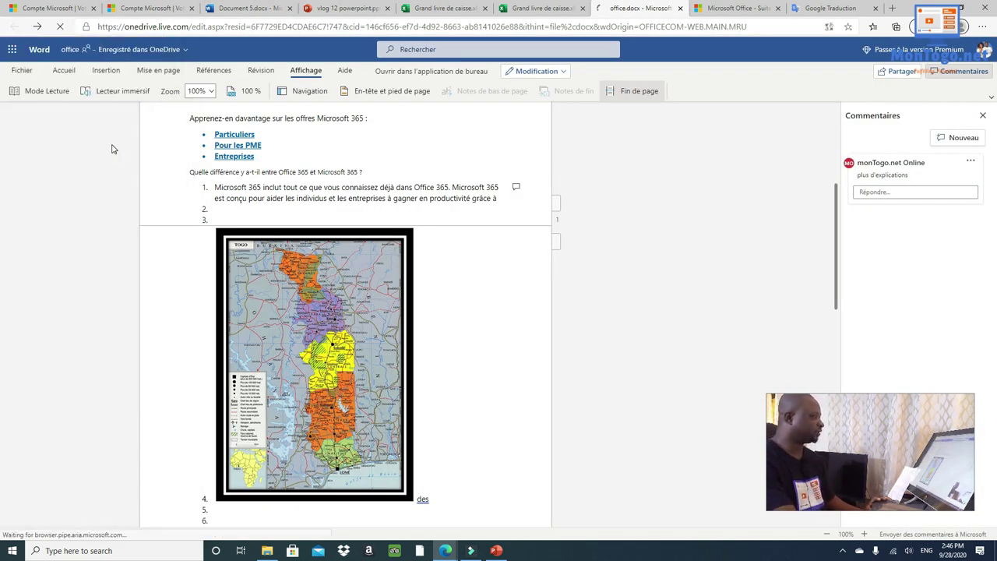
click(436, 9)
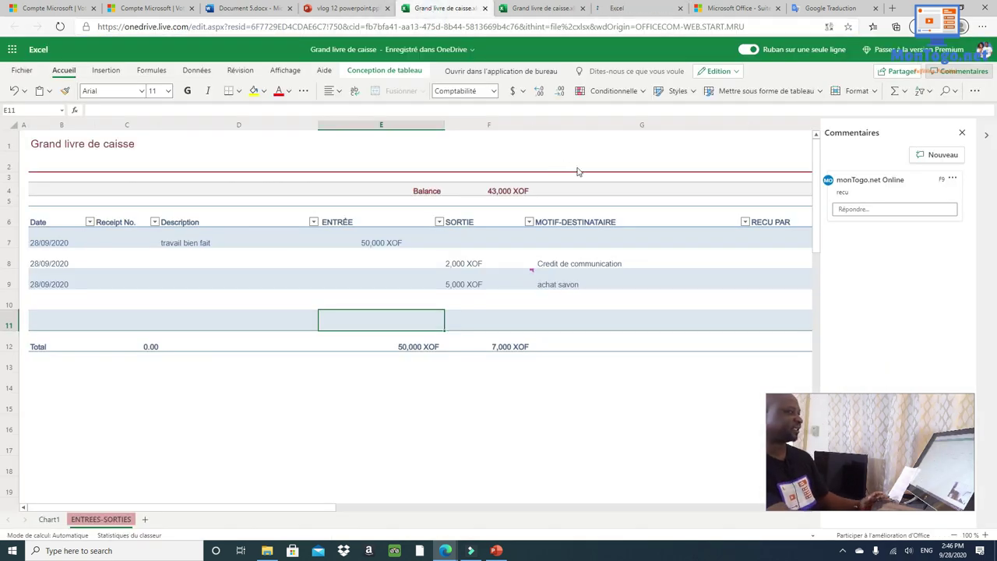
click(628, 8)
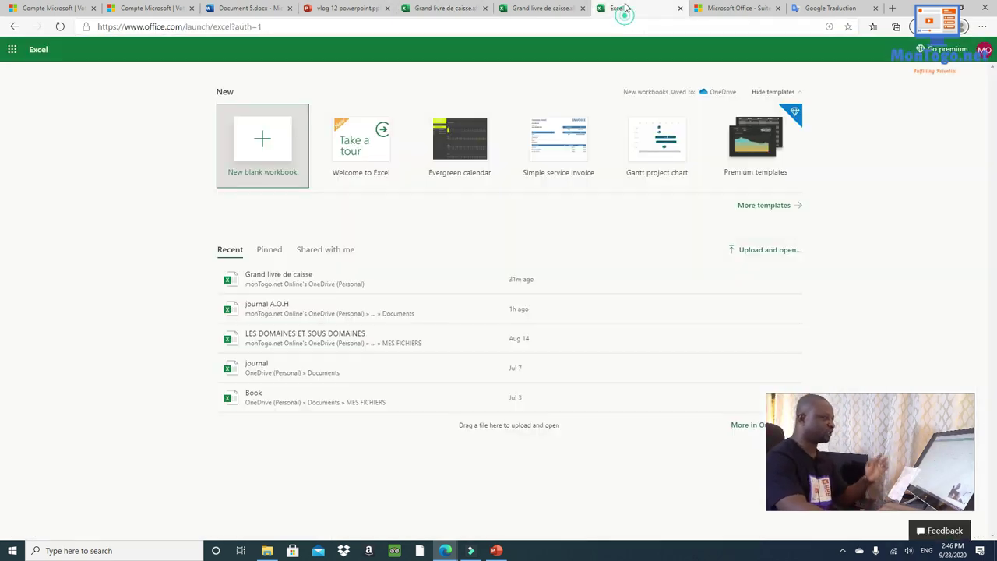
click(444, 7)
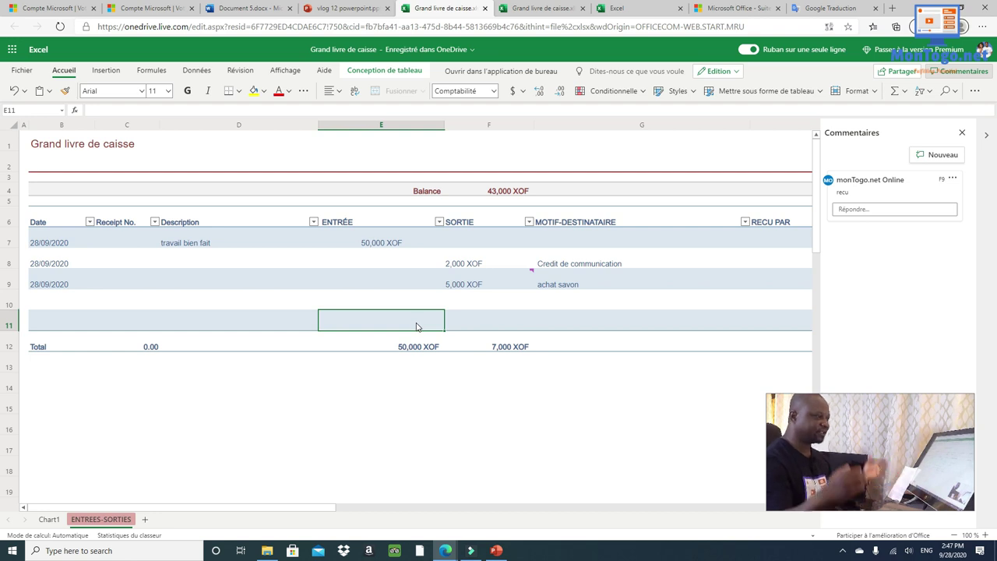
- Close the Commentaires pane and review the values in E7, F8, G8, F9, G9 and the F4 balance formula
click(962, 134)
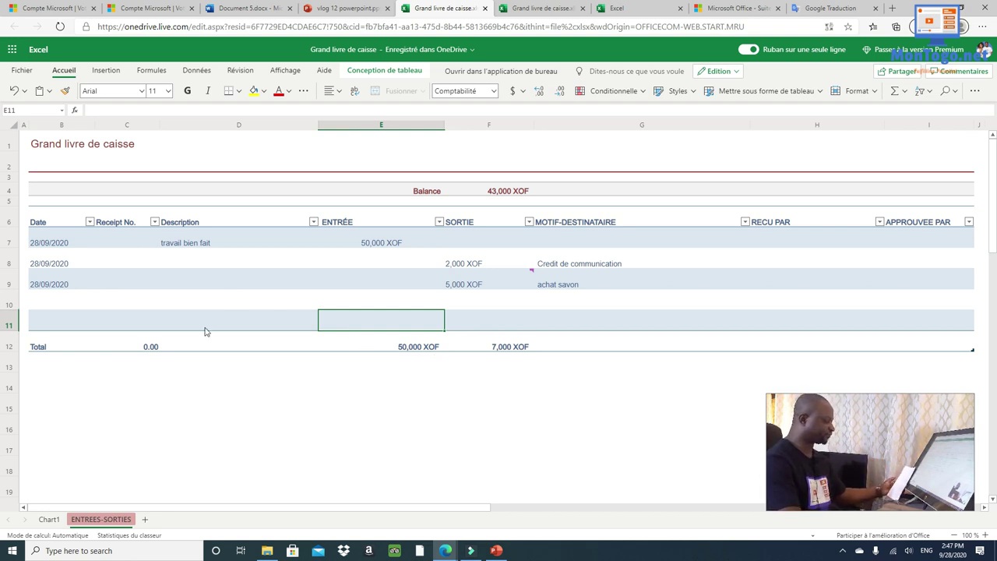
click(56, 302)
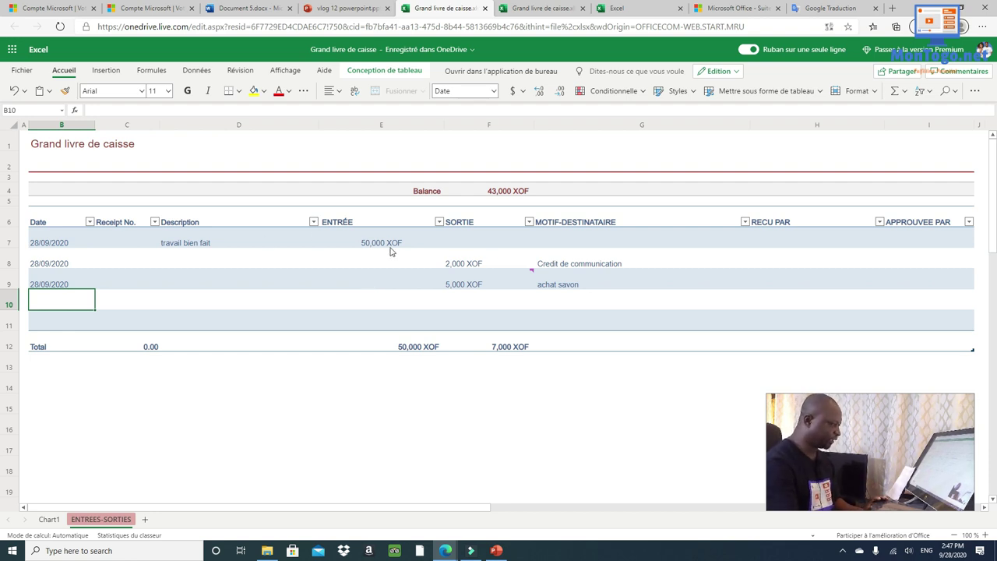
click(392, 251)
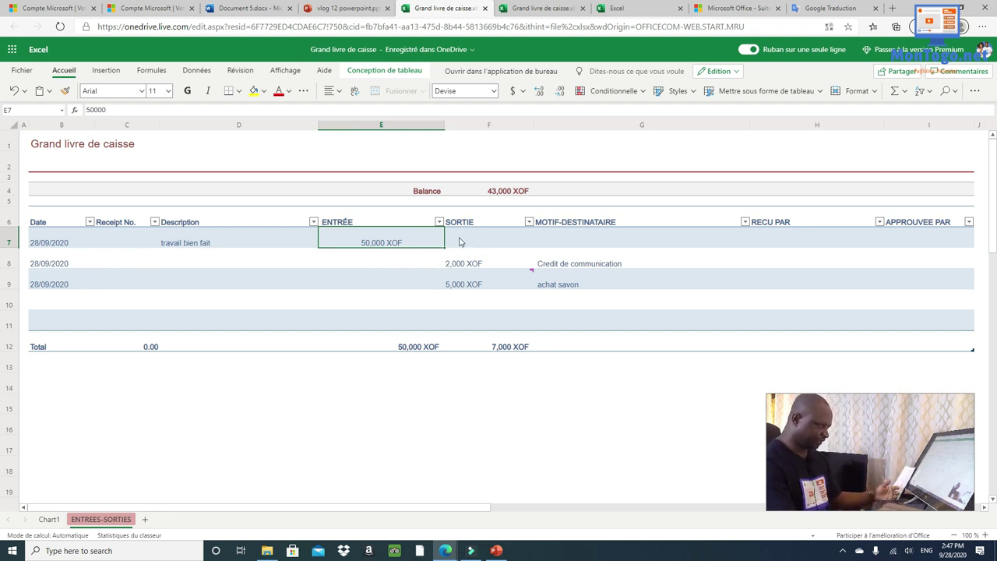
click(463, 264)
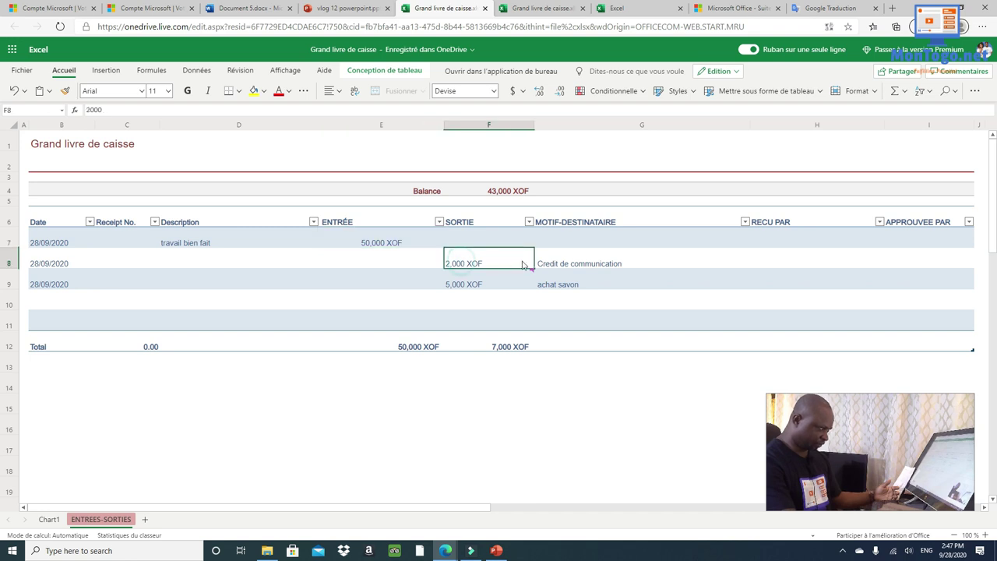
click(585, 267)
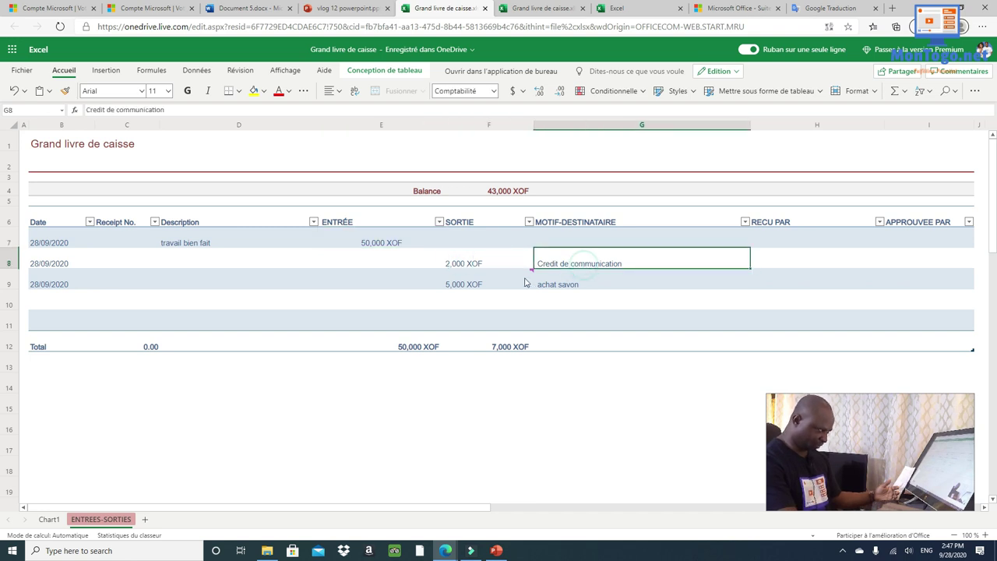
click(472, 287)
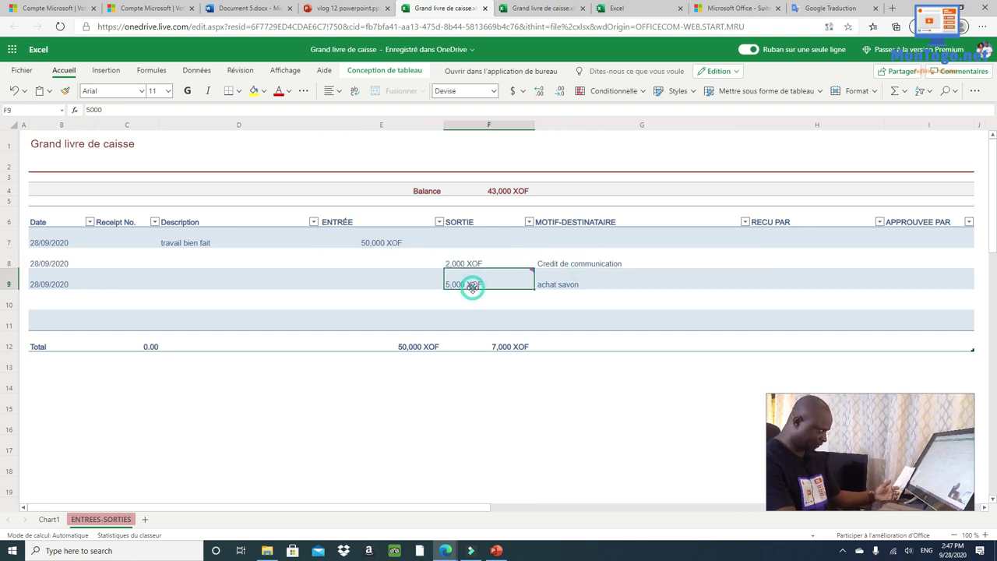
click(569, 287)
click(503, 190)
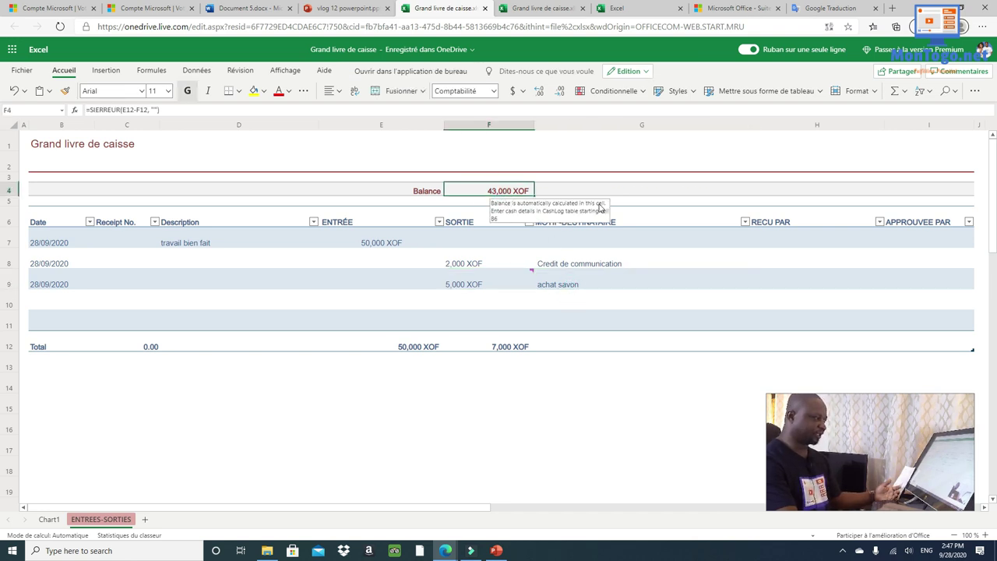
click(36, 302)
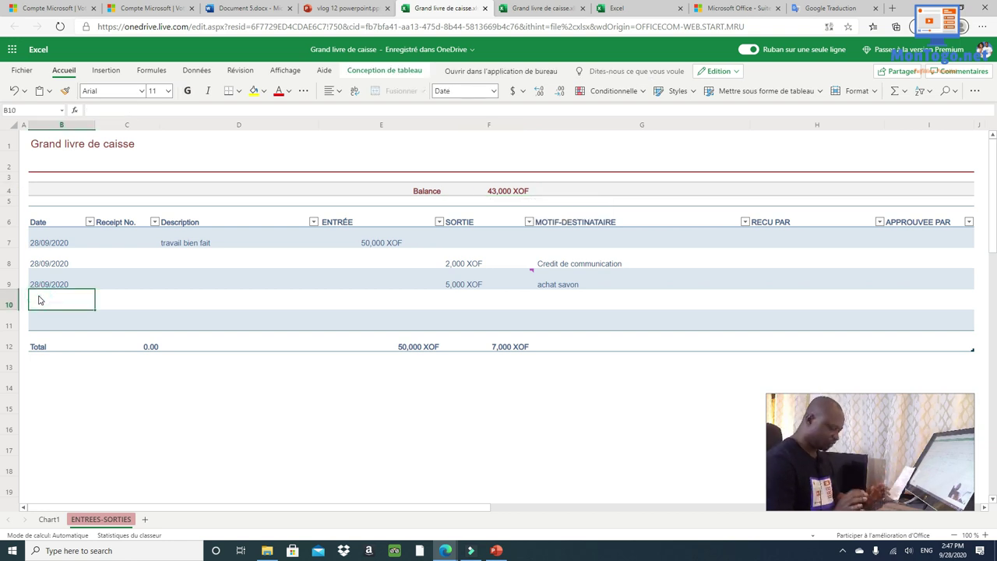
- Enter the 28/09/2020 'achat de logiciel' expense of 20,000 XOF in row 10
text(28/09/2020)
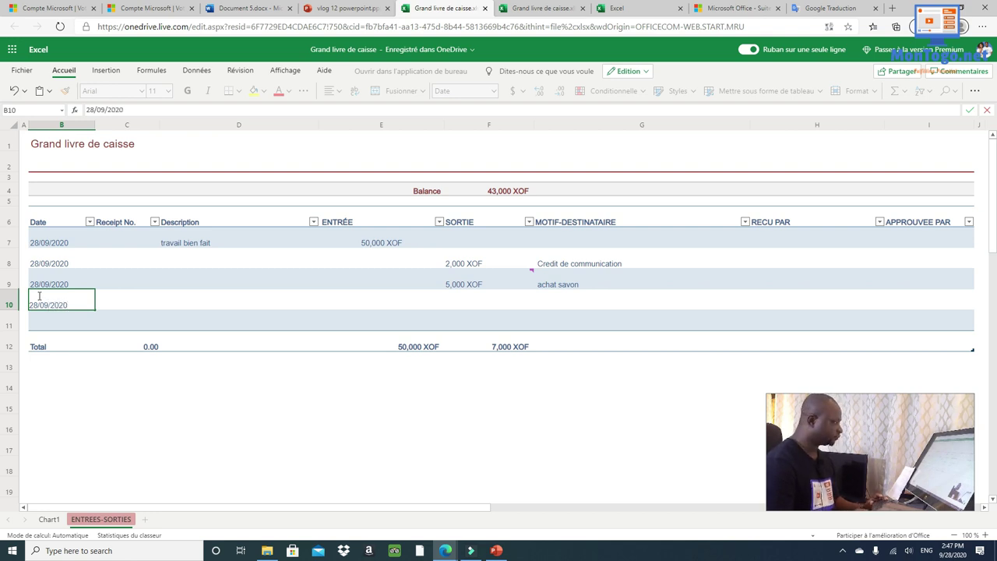
key(Tab)
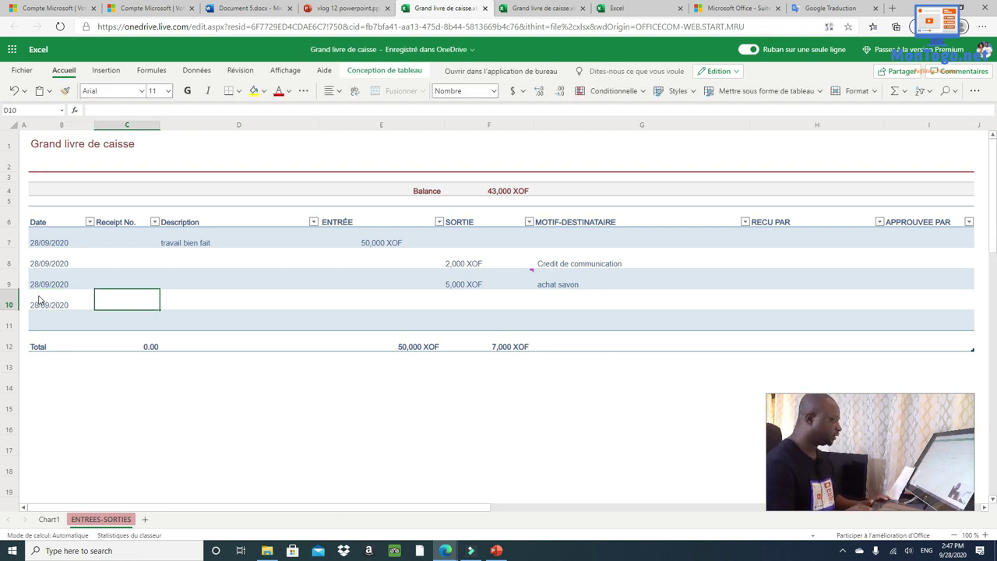
key(Tab)
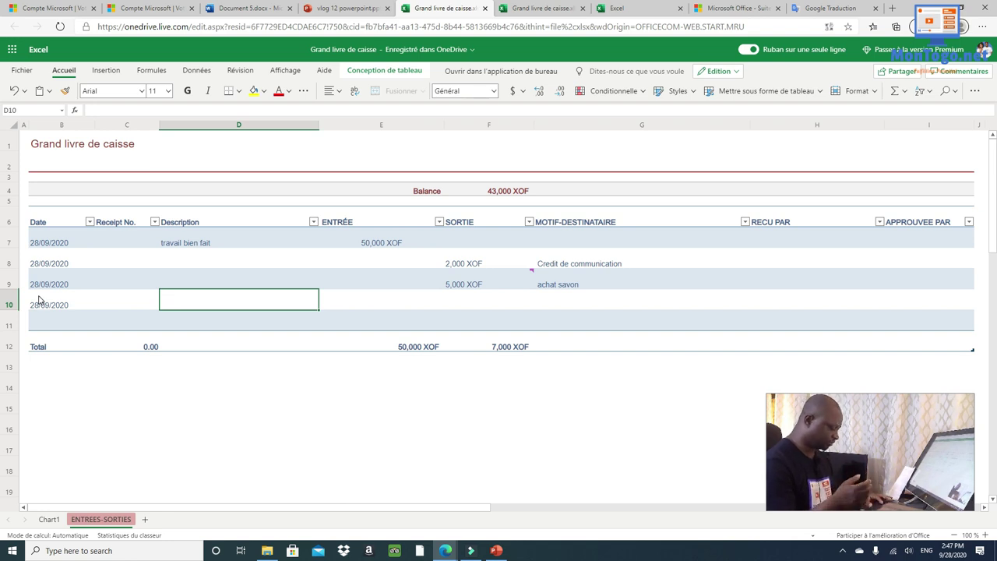
text(achat de)
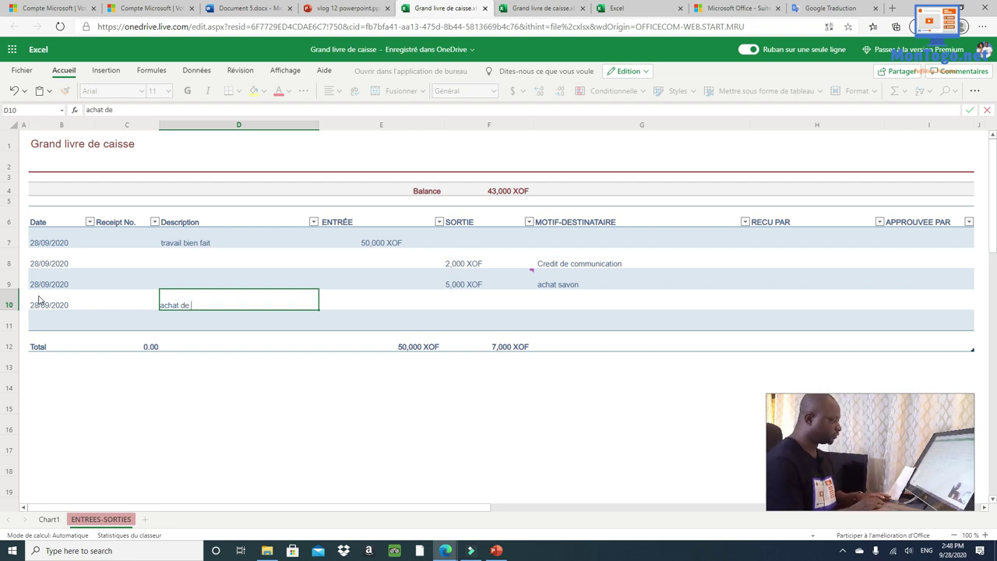
text(logicie)
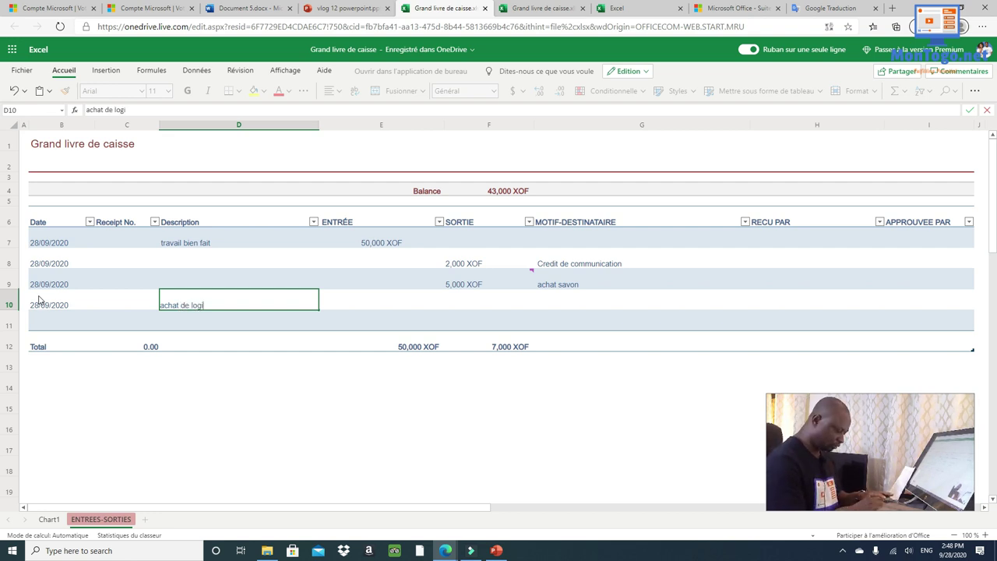
text(l)
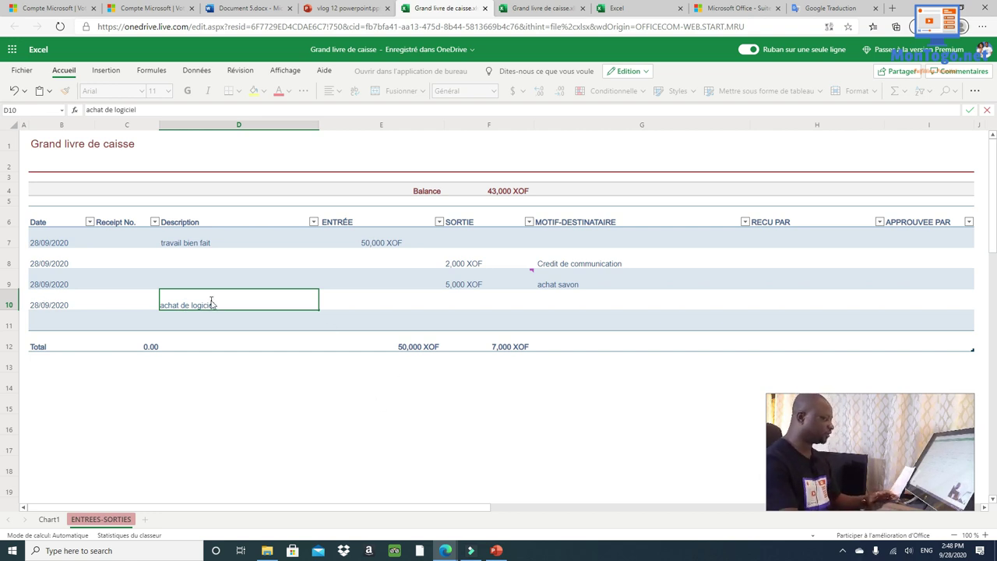
click(467, 301)
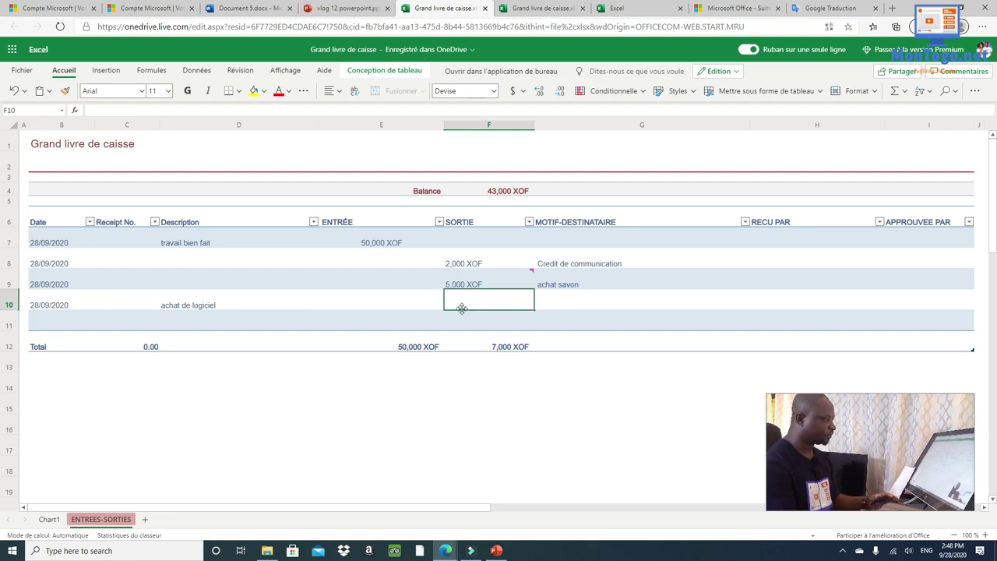
text(20000)
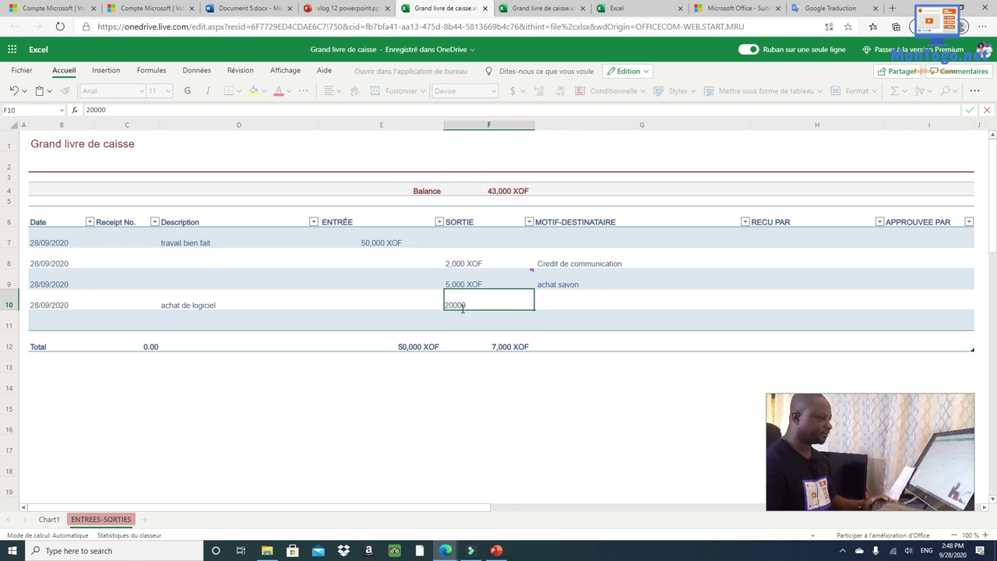
key(Tab)
- Record 'fournisseur' as the row 10 recipient and check F10 and the Balance formula
text(fournisseur)
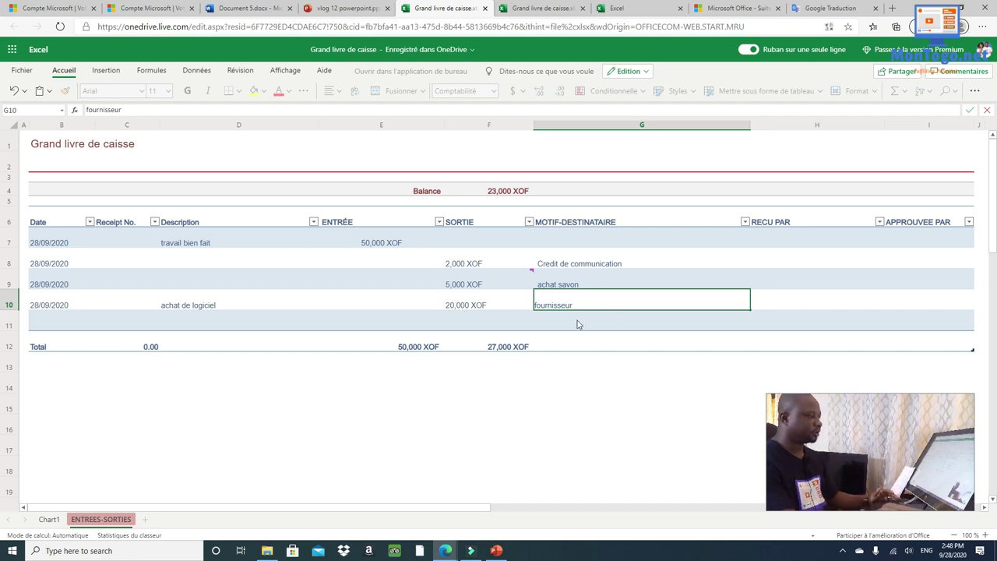
click(796, 305)
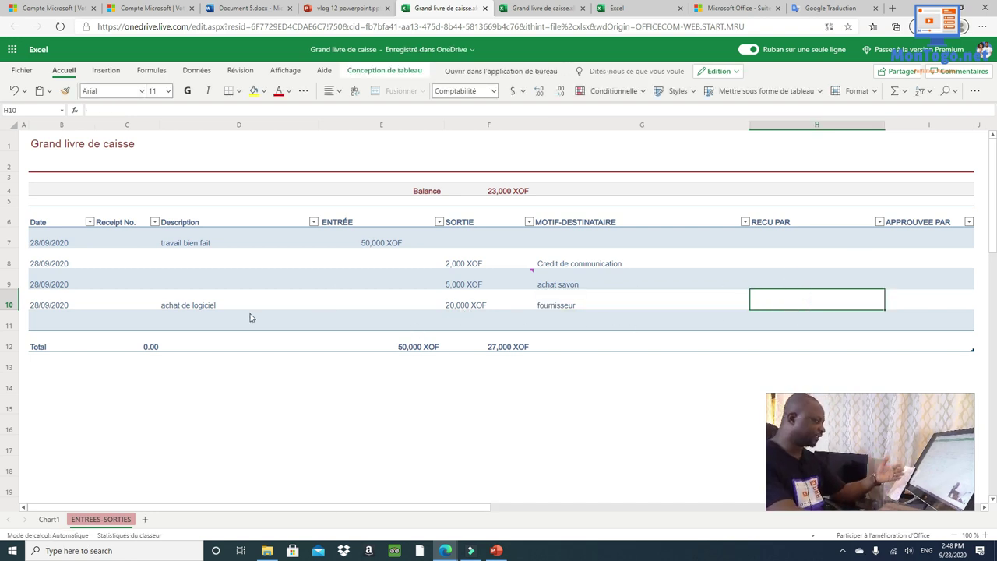
click(465, 306)
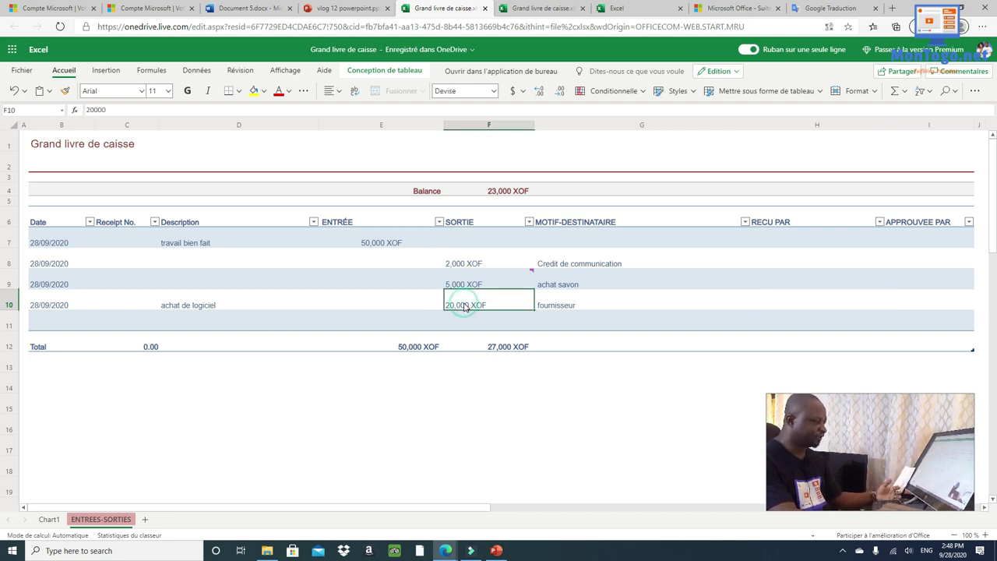
click(499, 192)
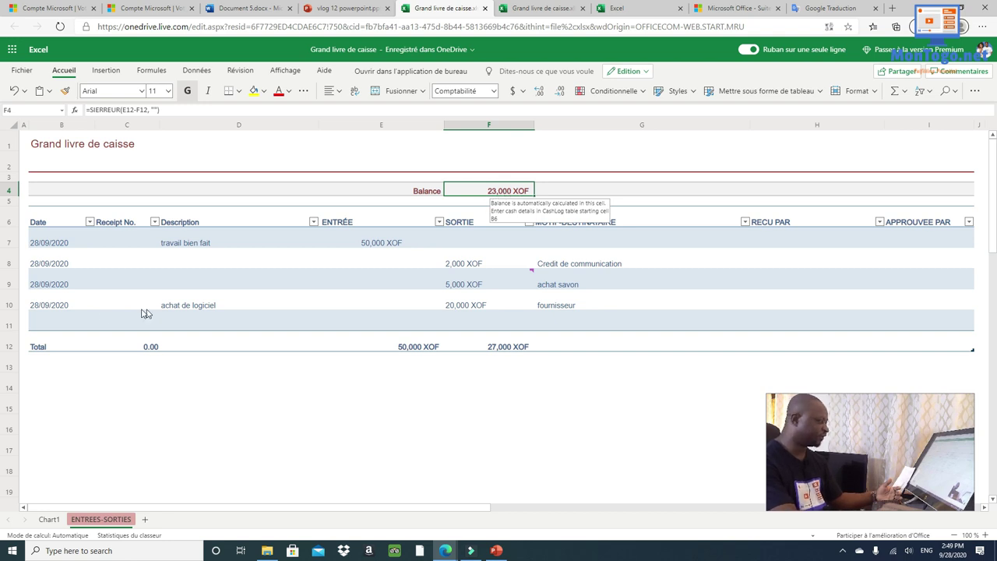
click(66, 324)
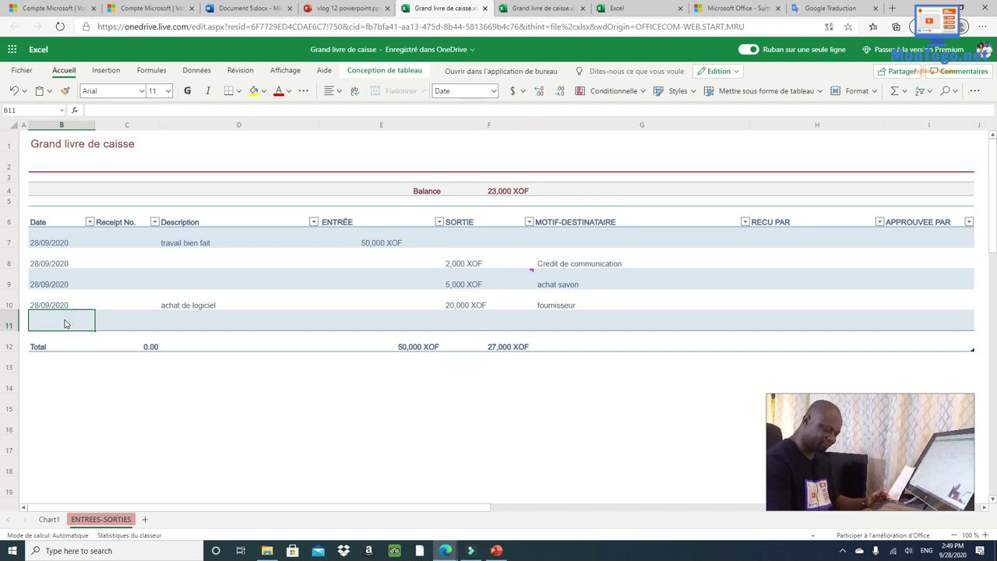
- Fill row 11 with date 20/09/2020, description 'salaire', 300,000 XOF income and recipient 'salaire'
text(20/09/)
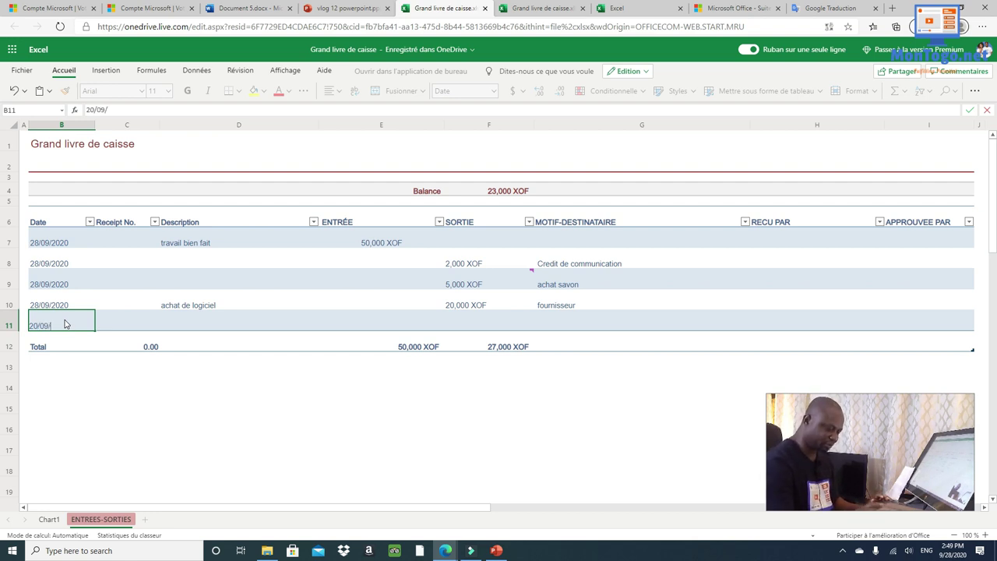
text(2020)
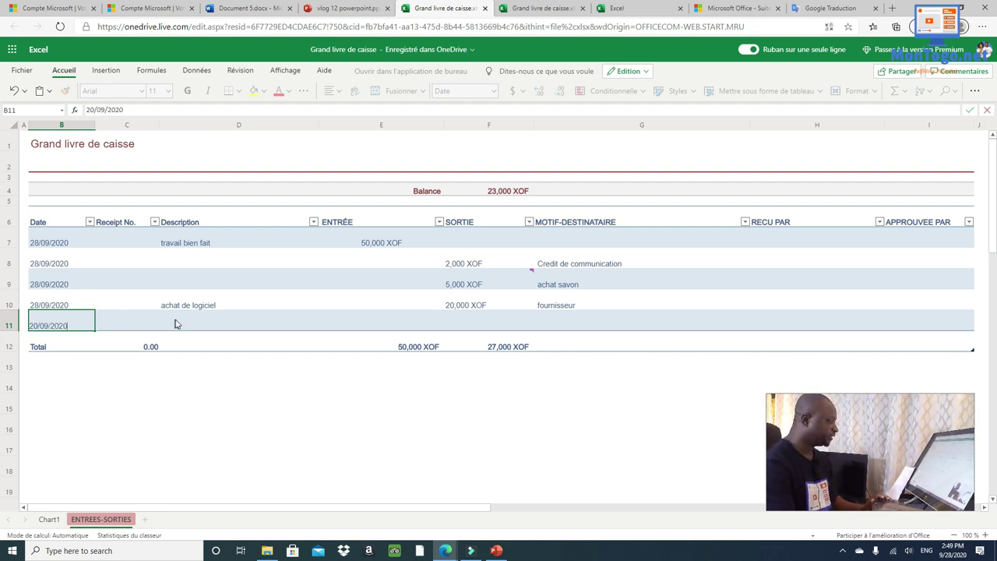
click(176, 324)
text(salaire)
click(416, 327)
text(3000)
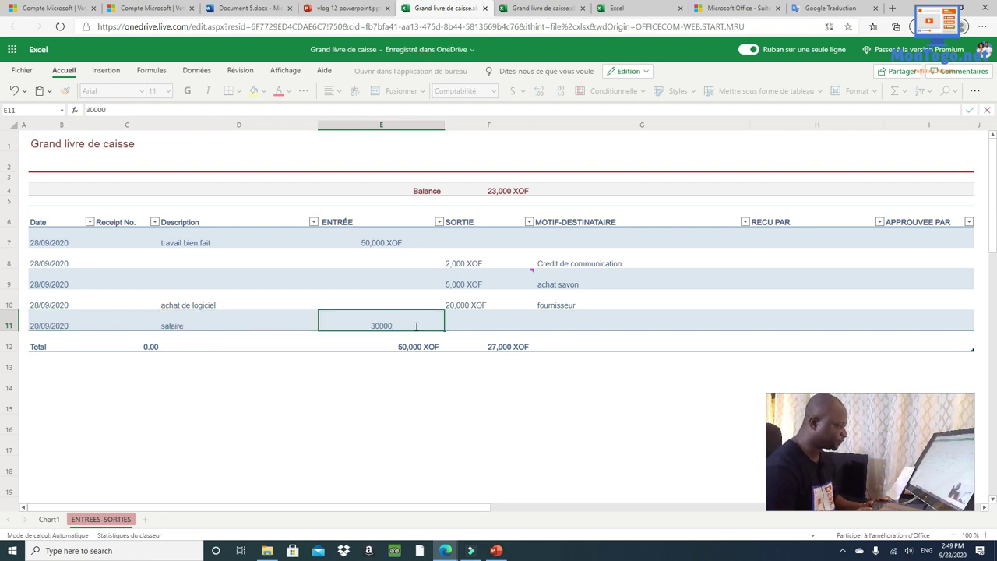
text(0)
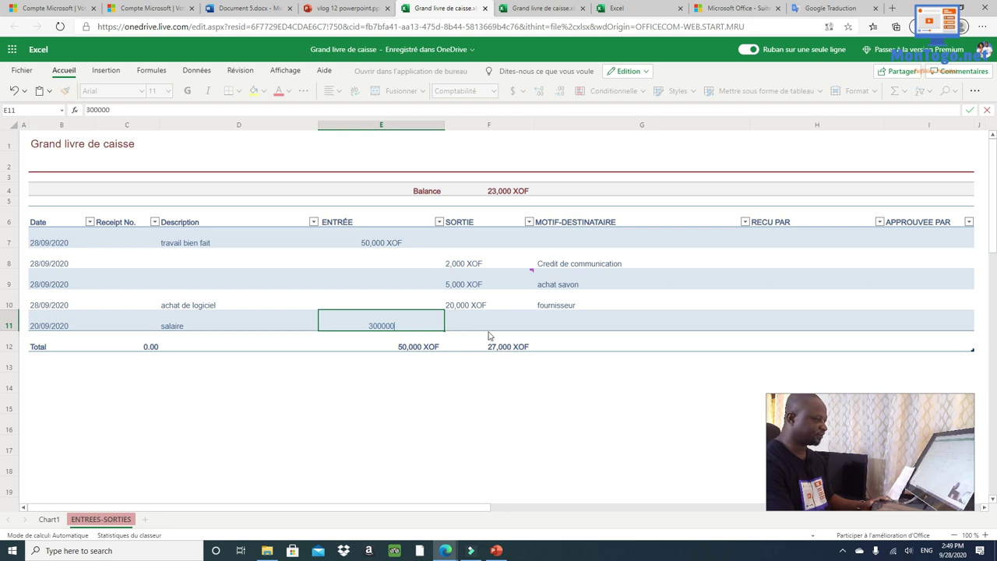
key(Tab)
key(Tab)
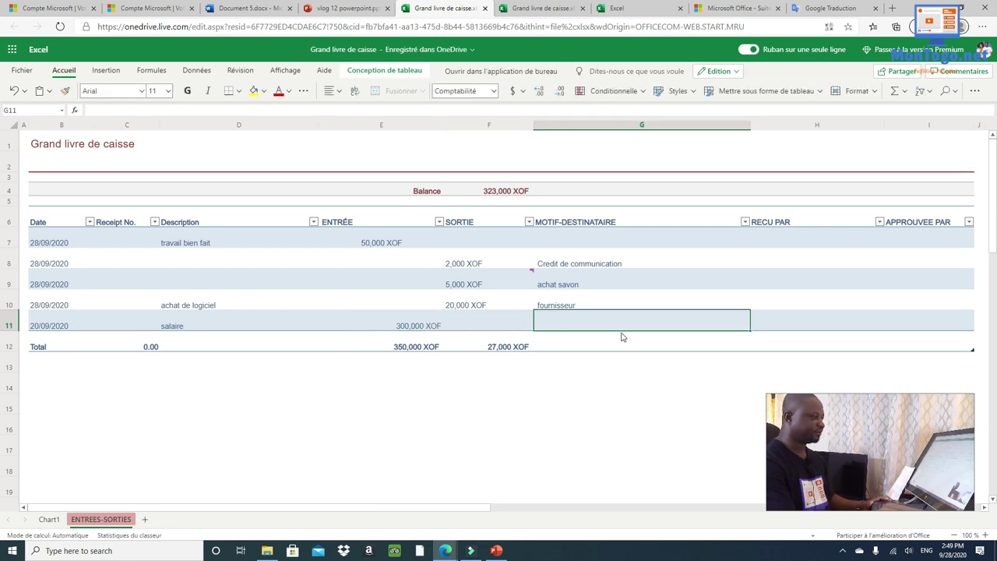
text(salai)
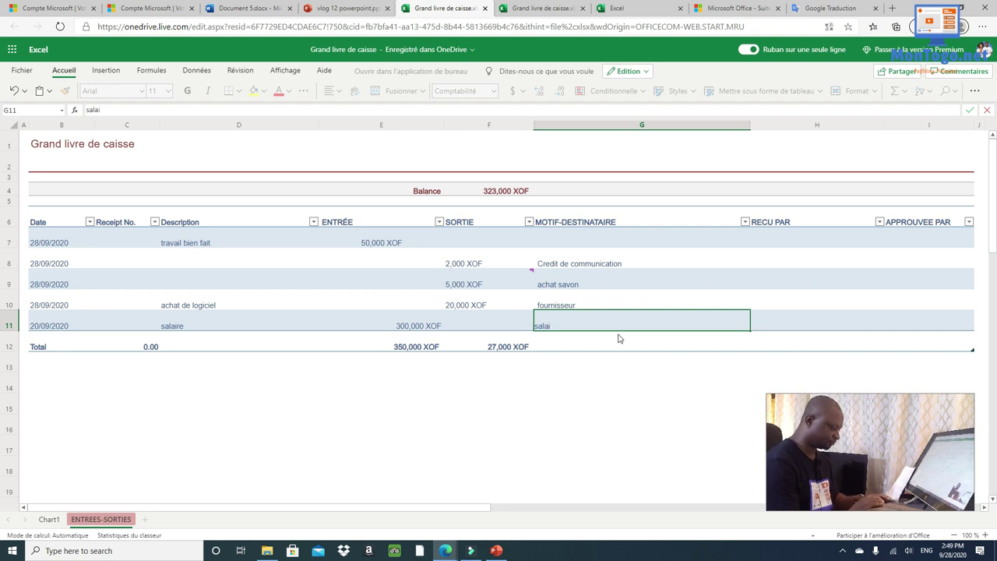
text(re)
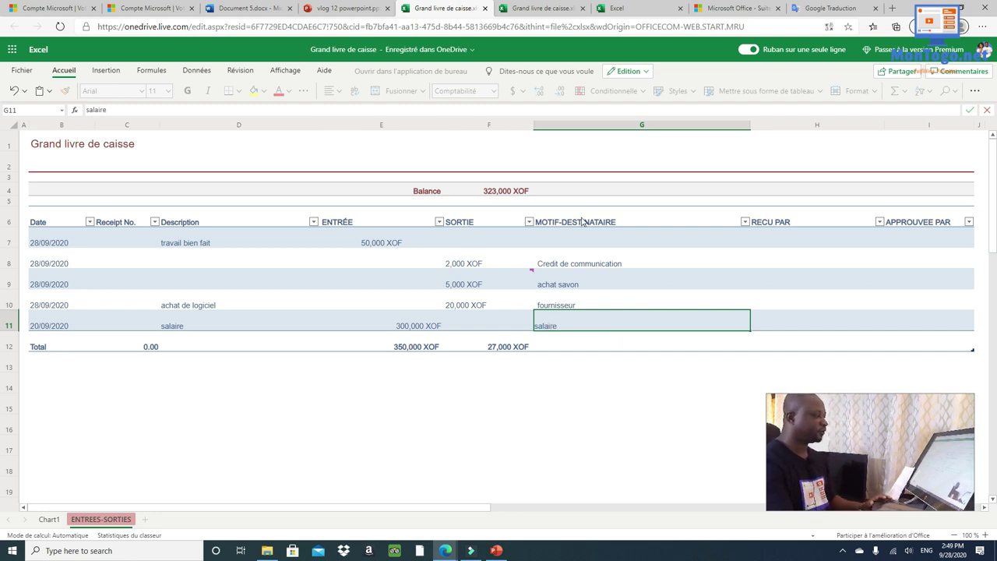
click(492, 193)
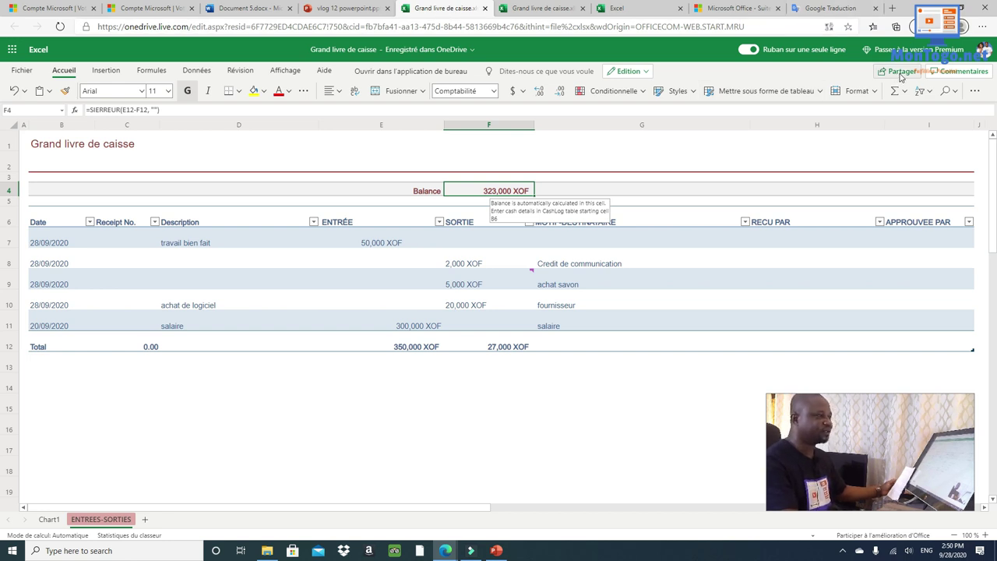
- Copy an editable link to Grand livre de caisse from the Partager dialog and dismiss the confirmation
click(903, 72)
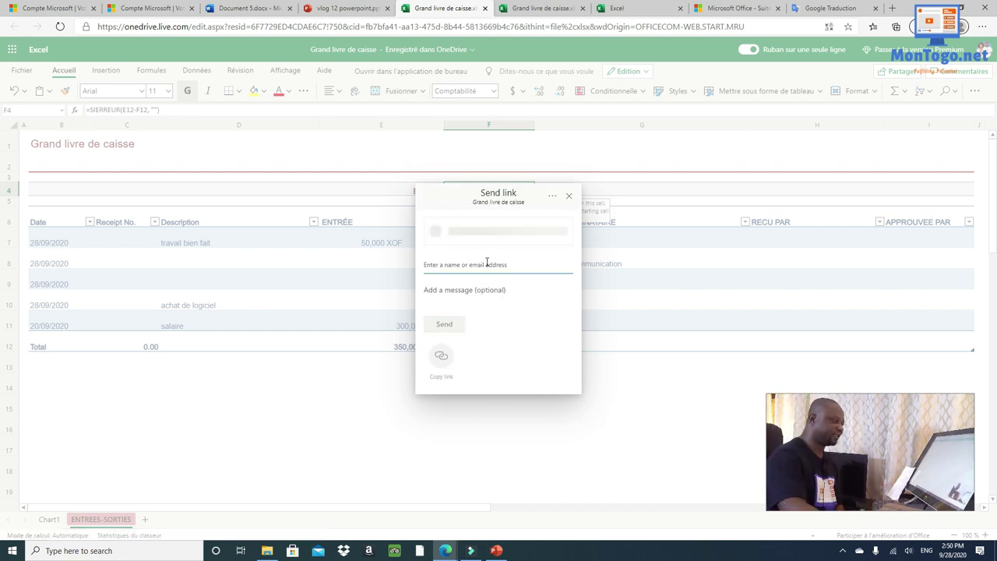
click(487, 264)
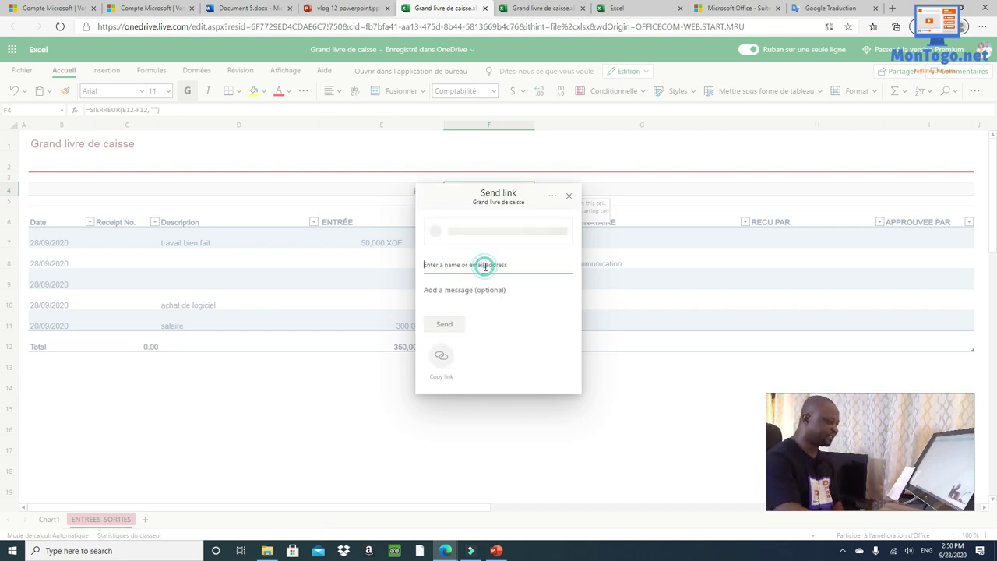
click(440, 357)
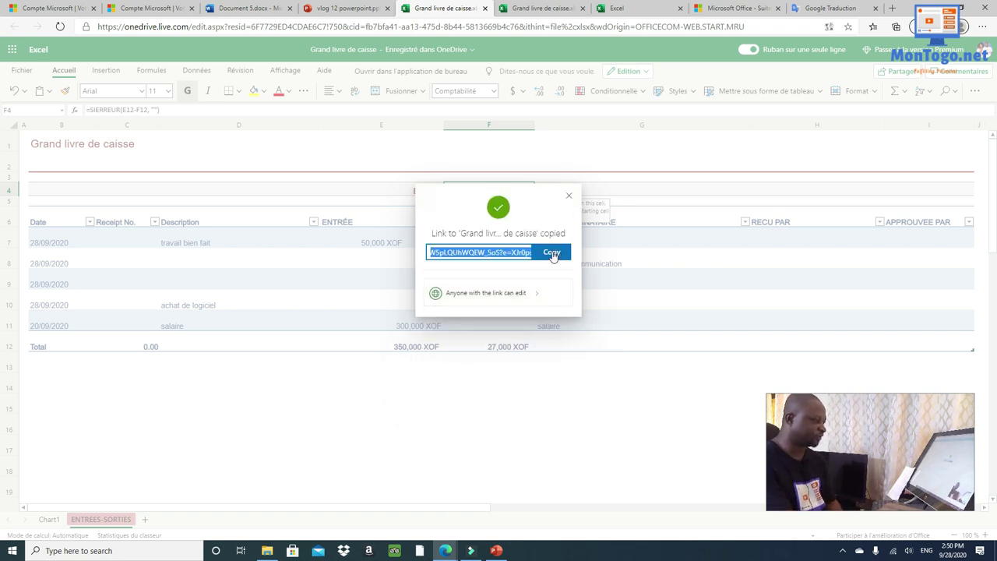
click(568, 195)
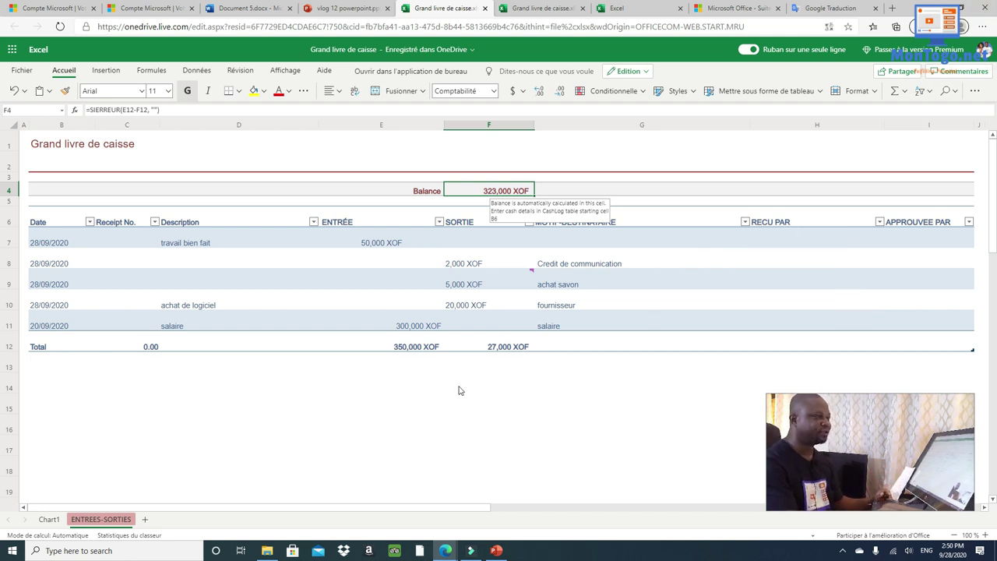
- Post the reply 'explication' under the 'recu' comment in the Commentaires pane
click(459, 305)
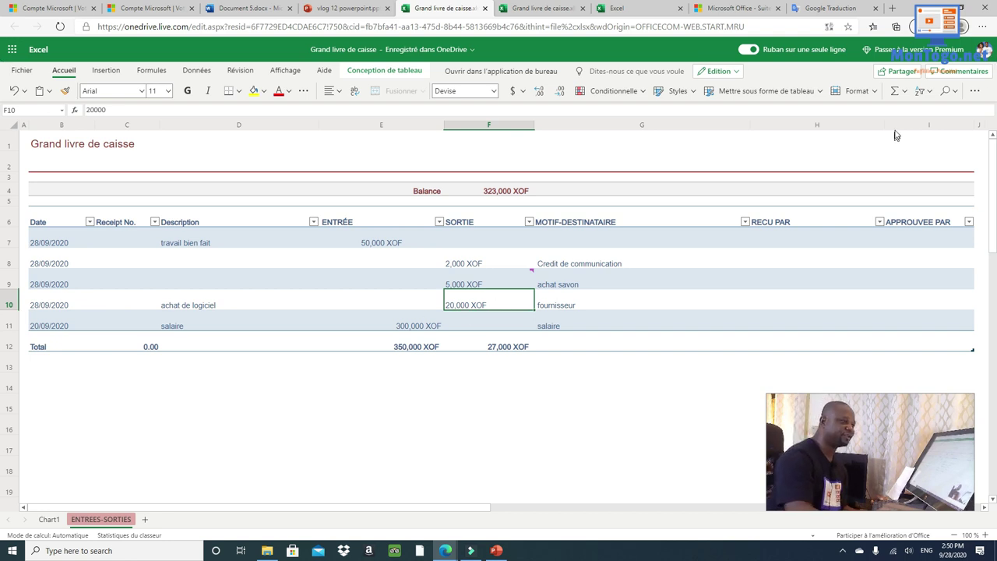
click(959, 71)
click(866, 209)
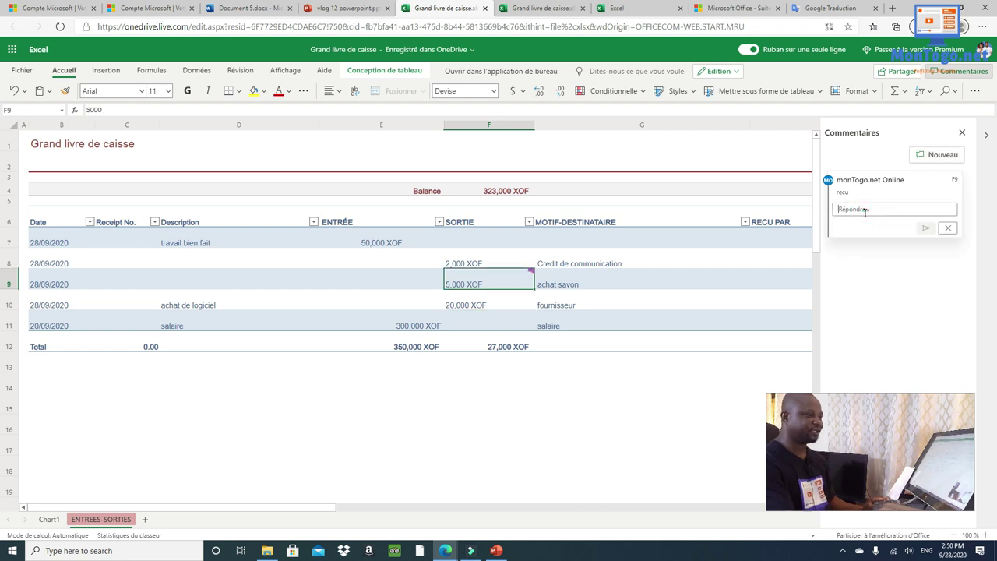
text(explication)
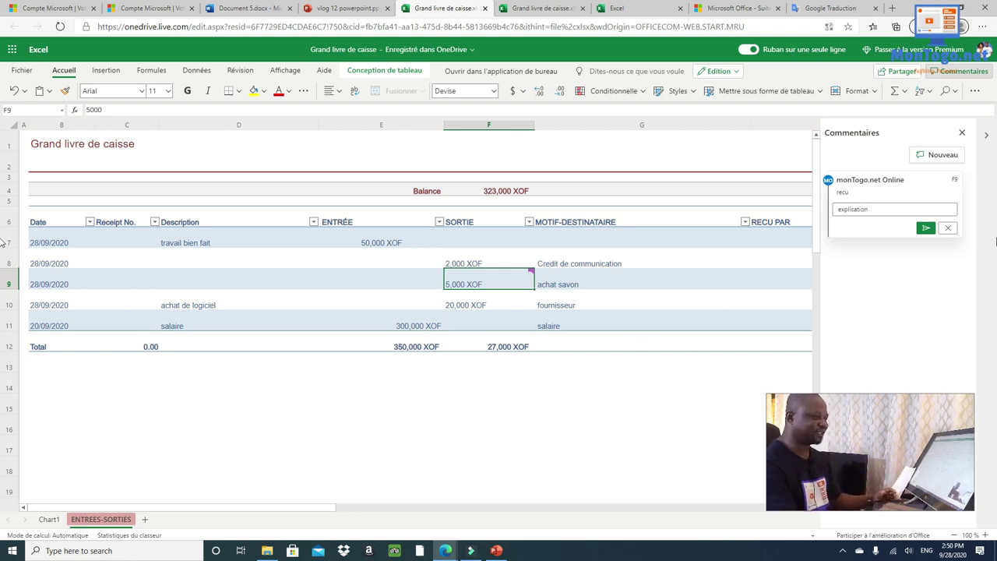
click(926, 228)
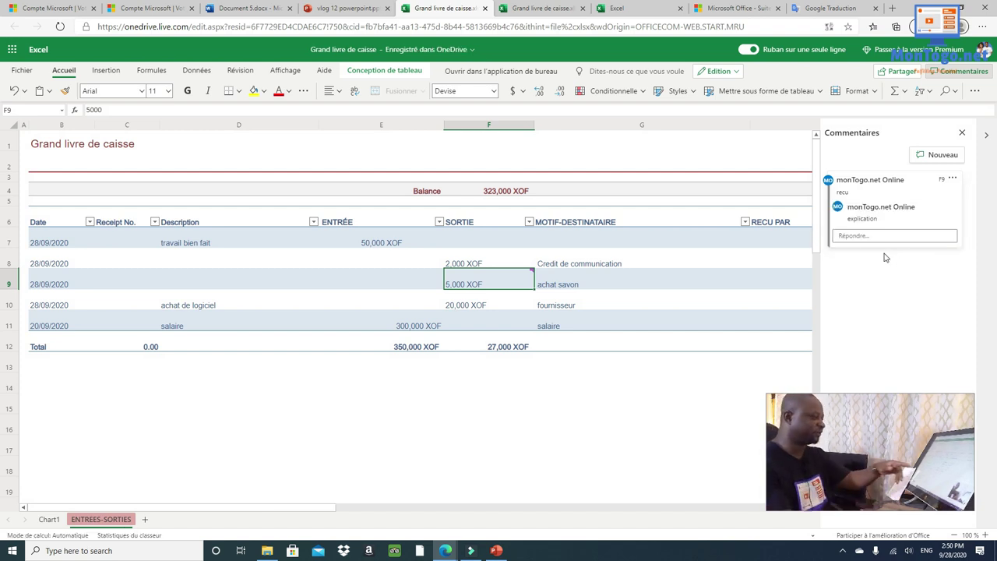
click(498, 304)
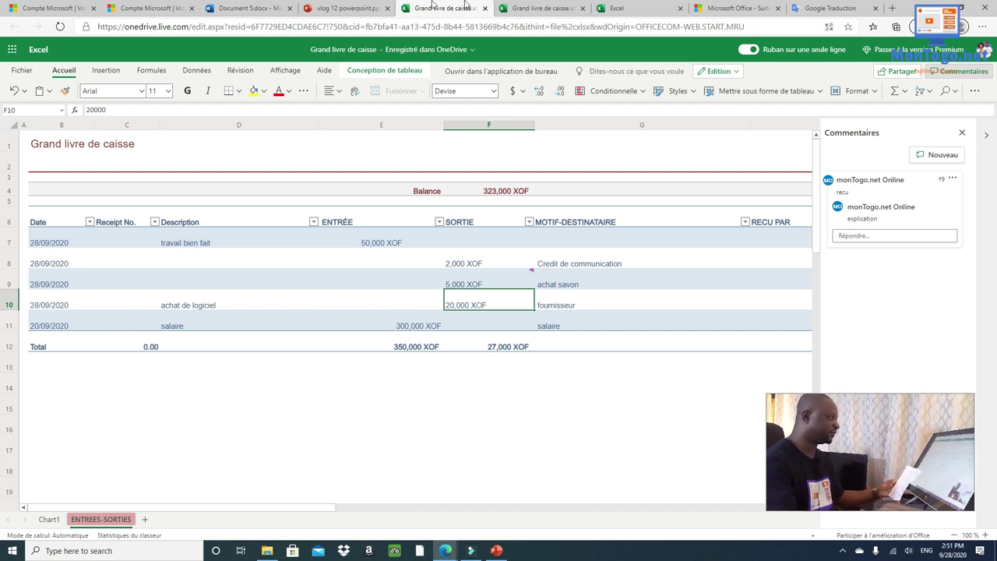
- Launch PowerPoint from the app launcher and switch to the vlog 12 powerpoint deck
click(13, 52)
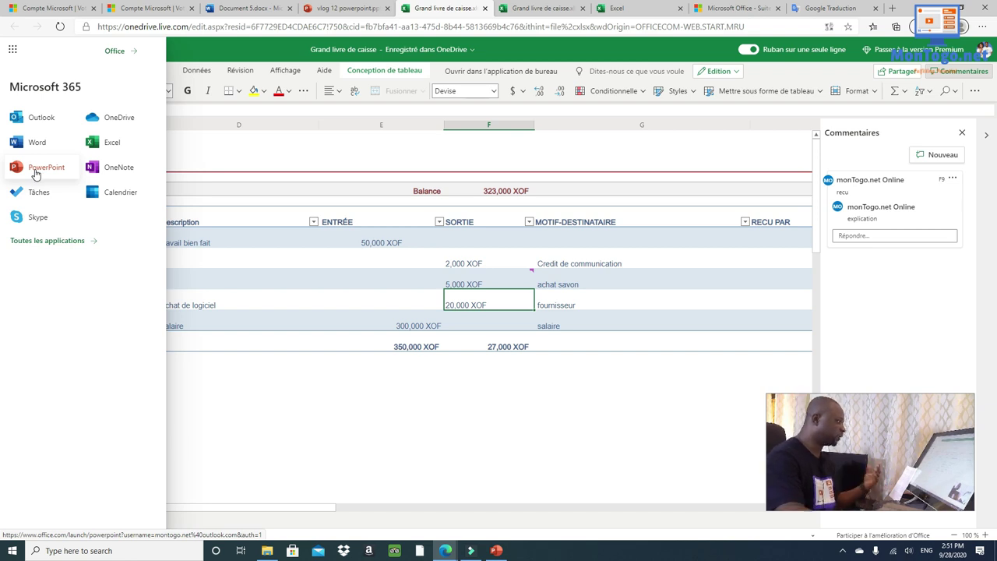
click(35, 173)
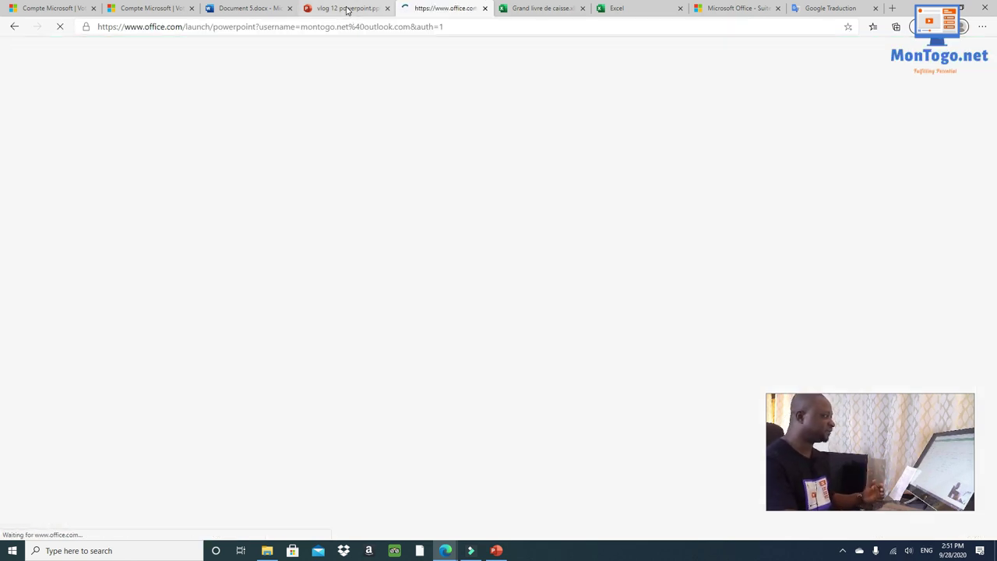
click(347, 10)
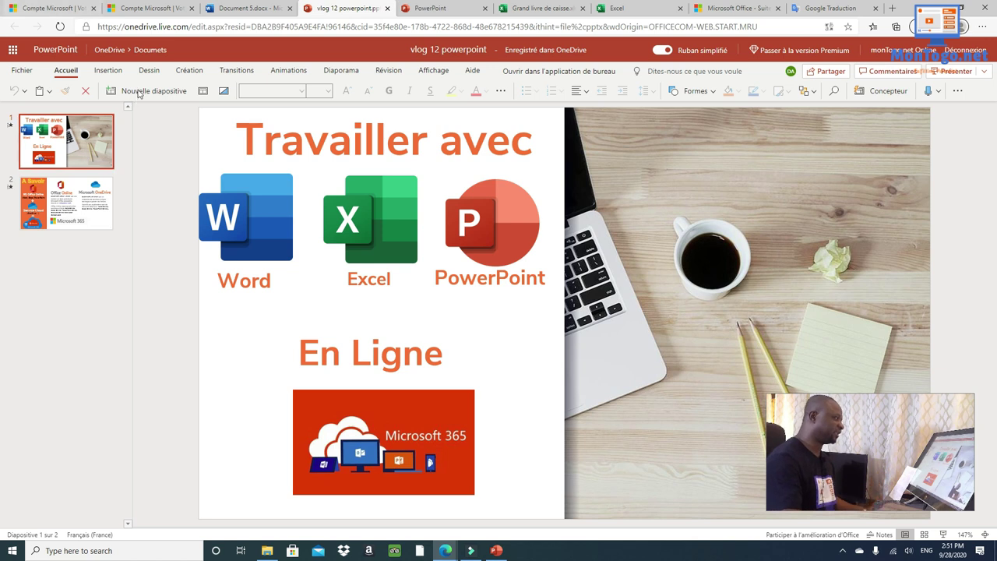
- Go to slide 2, 'A Savoir', of the vlog 12 powerpoint deck
click(180, 29)
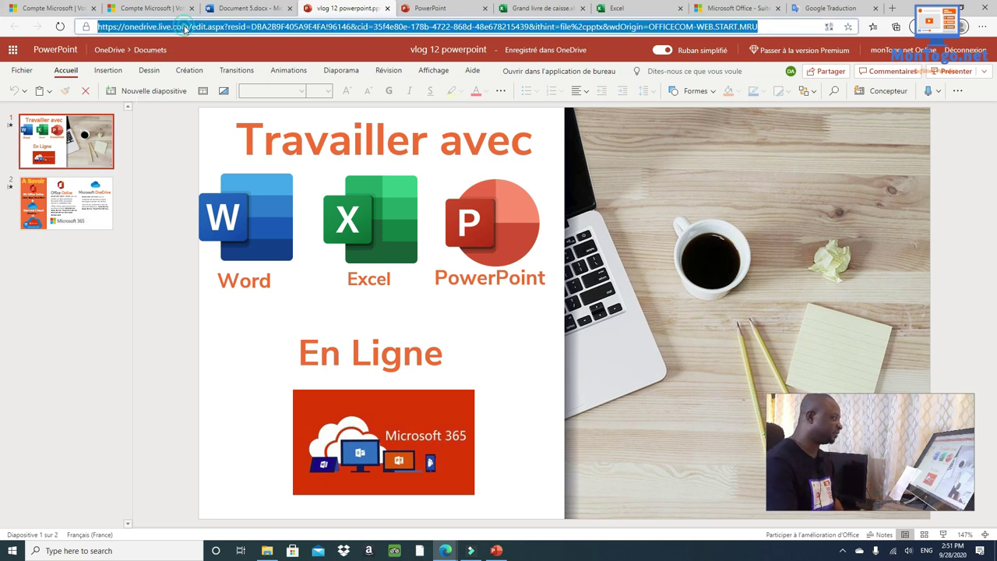
click(68, 299)
click(66, 157)
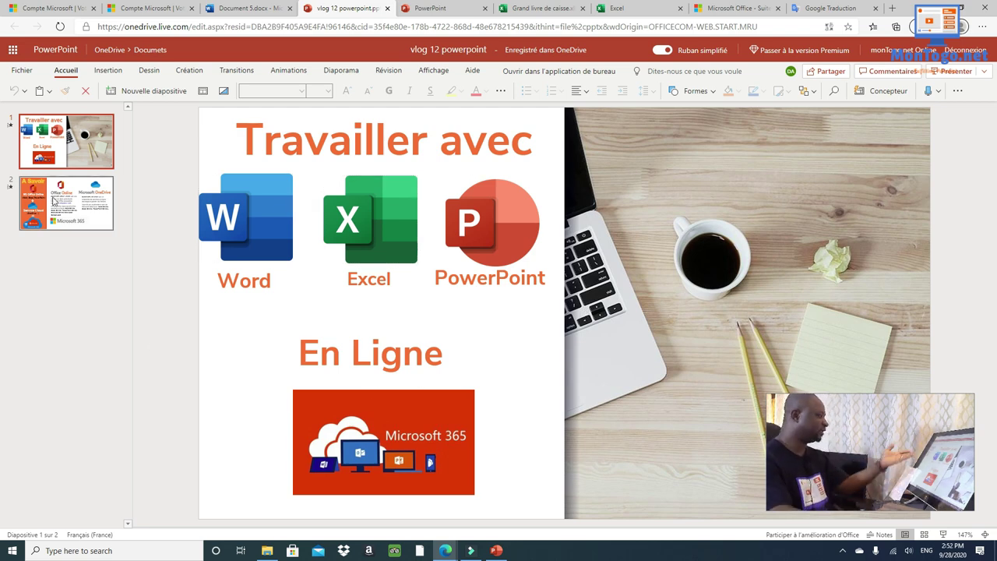
click(107, 212)
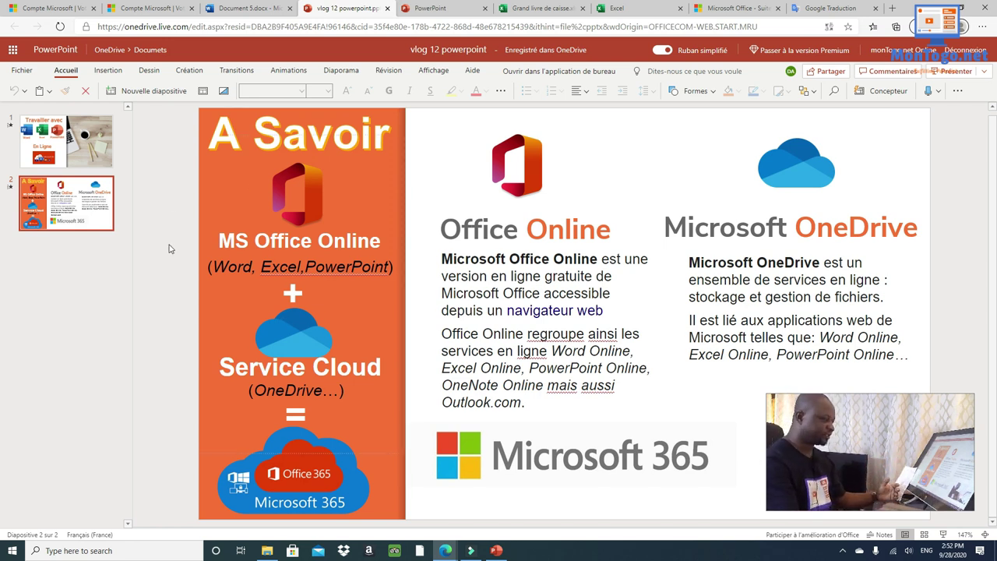
- Delete the stray letters so the Office Online text reads 'Microsoft Office' again
click(529, 294)
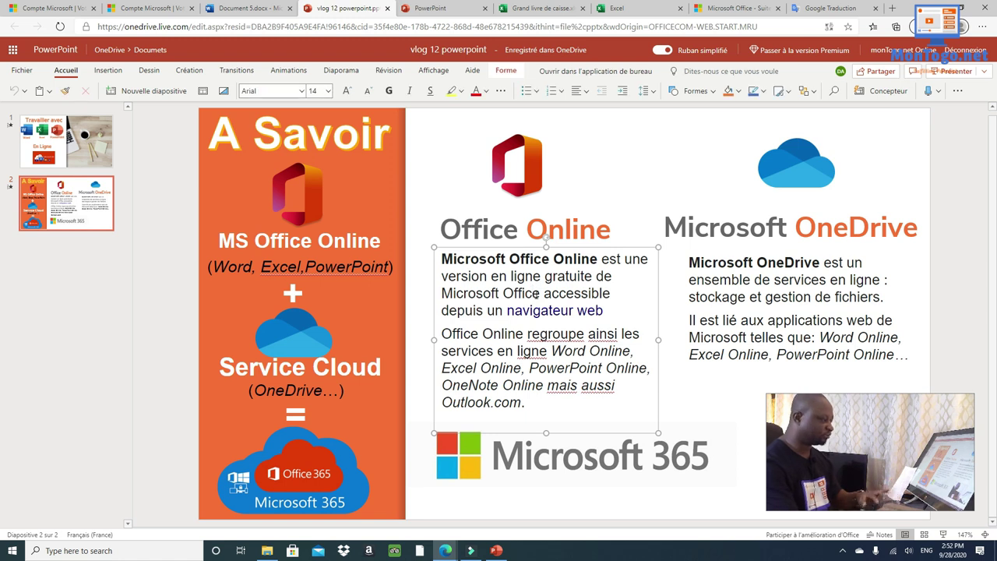
text(ji)
text(jjjjj)
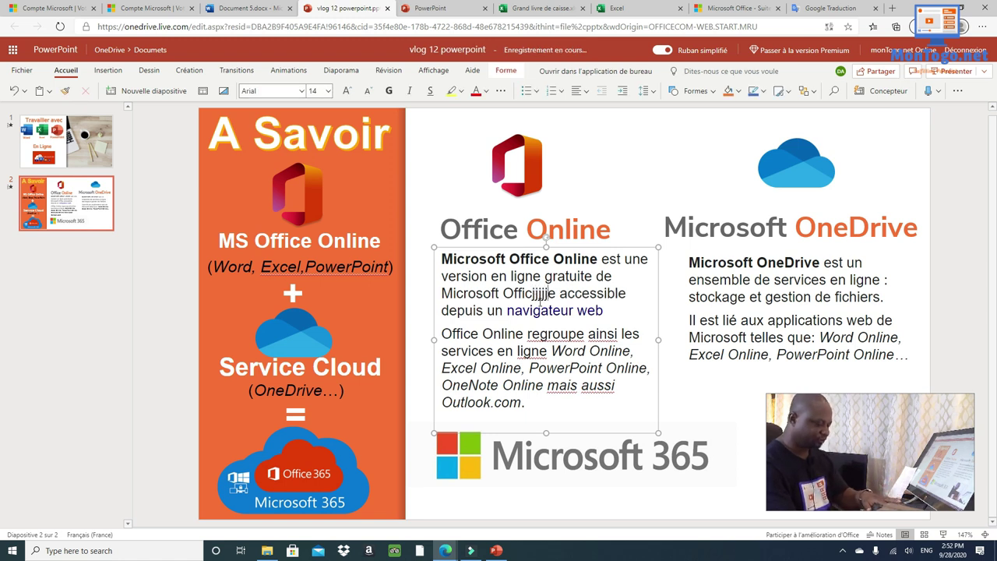
key(BackSpace)
key(BackSpace)
key(BackSpace)
key(BackSpace)
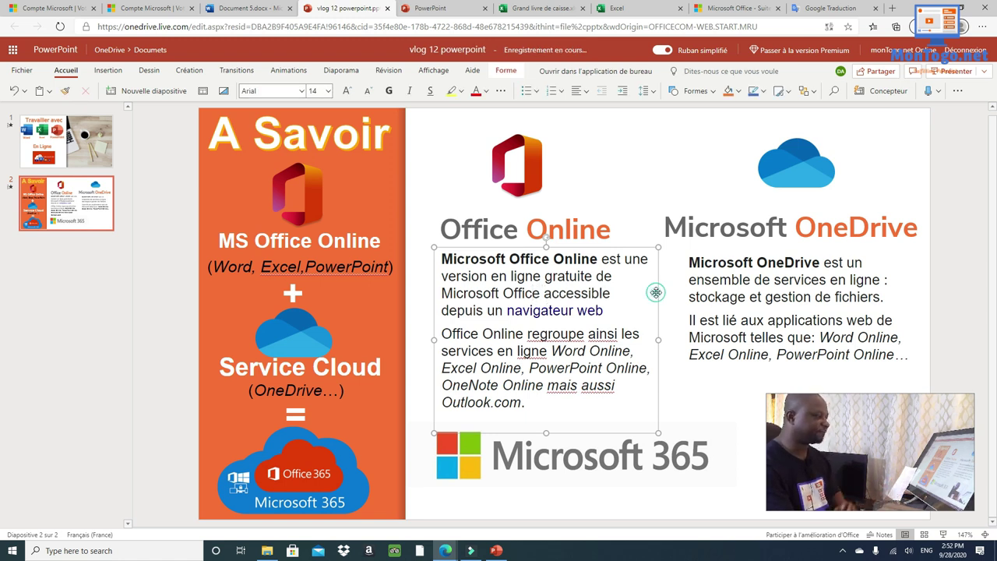
click(805, 353)
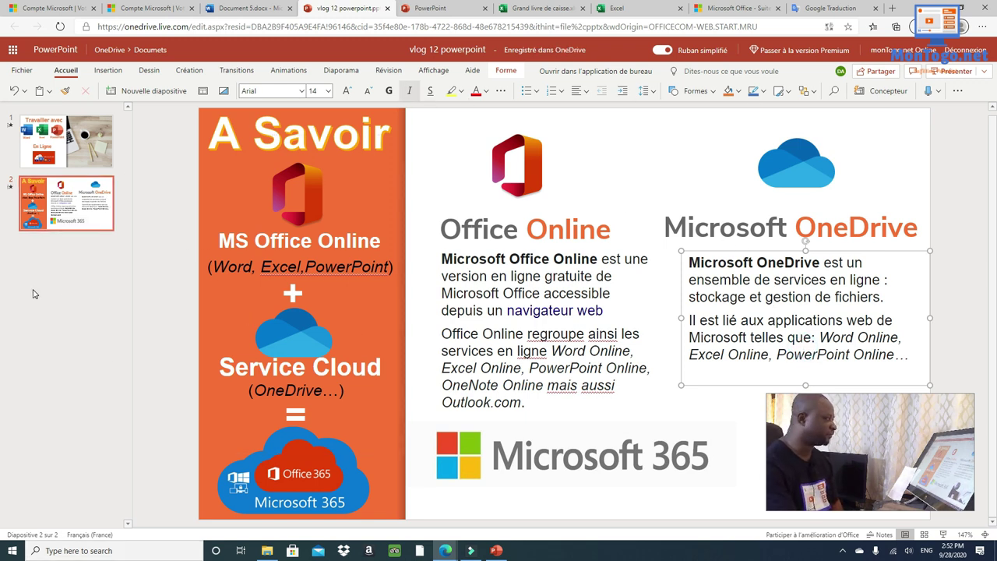
- Create a new presentation from the Berlin Orange theme via Fichier > Nouveau
click(22, 71)
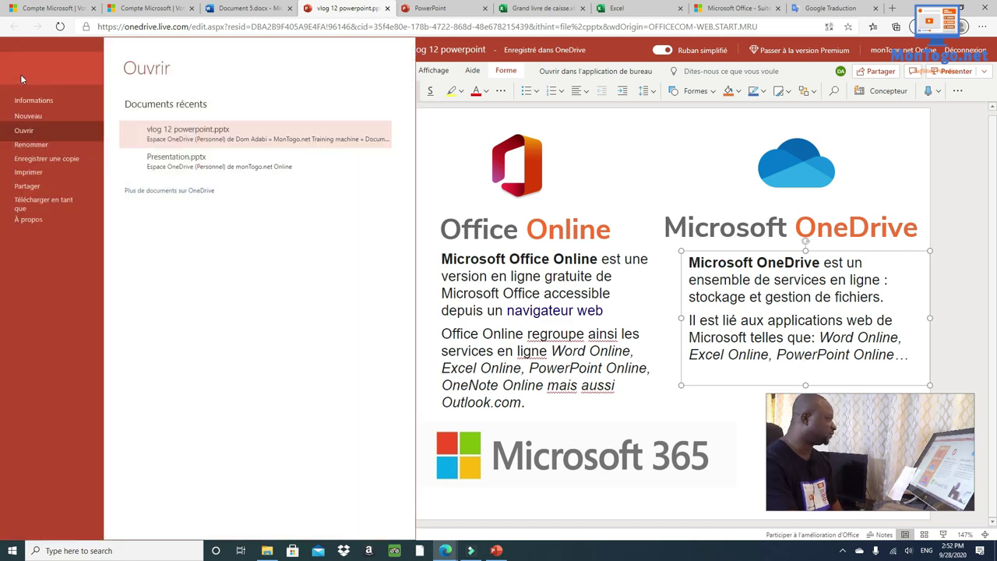
click(31, 126)
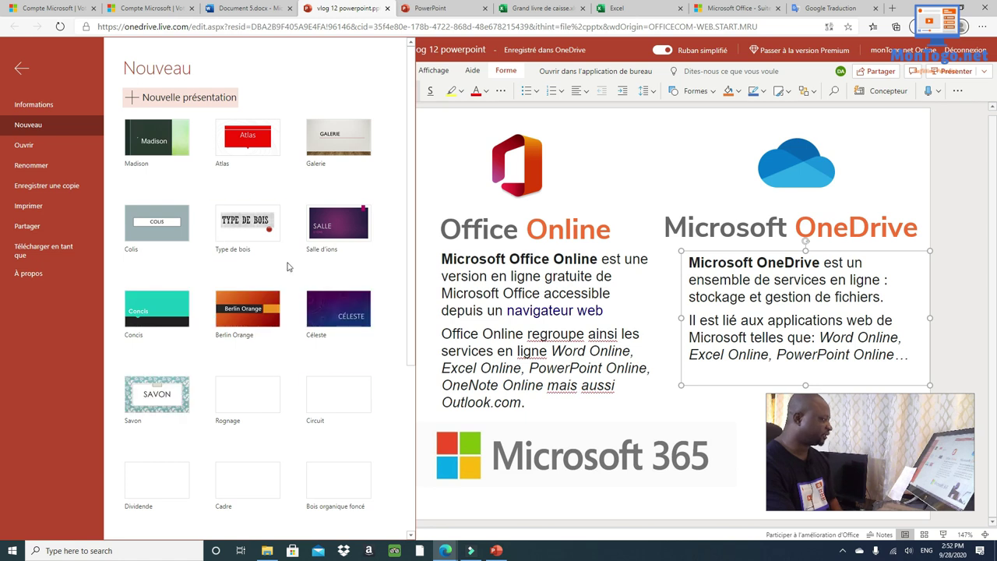
click(242, 310)
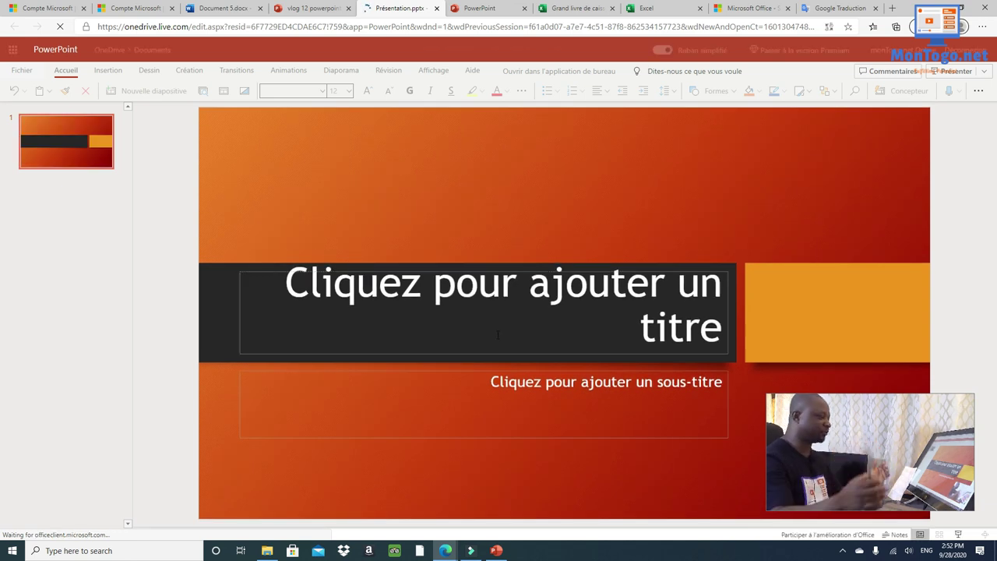
- Select the title and subtitle placeholders of the new title slide
click(478, 283)
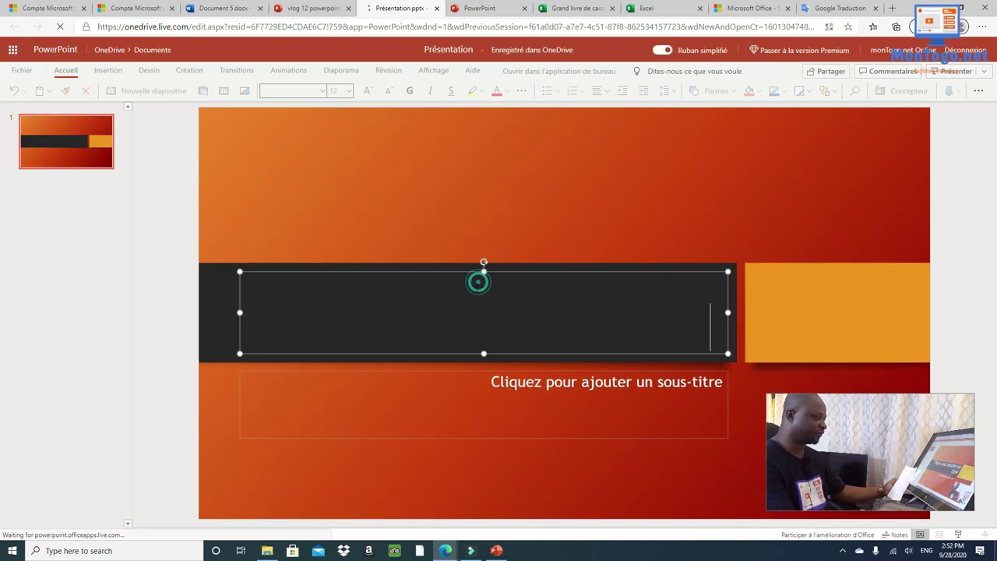
click(535, 388)
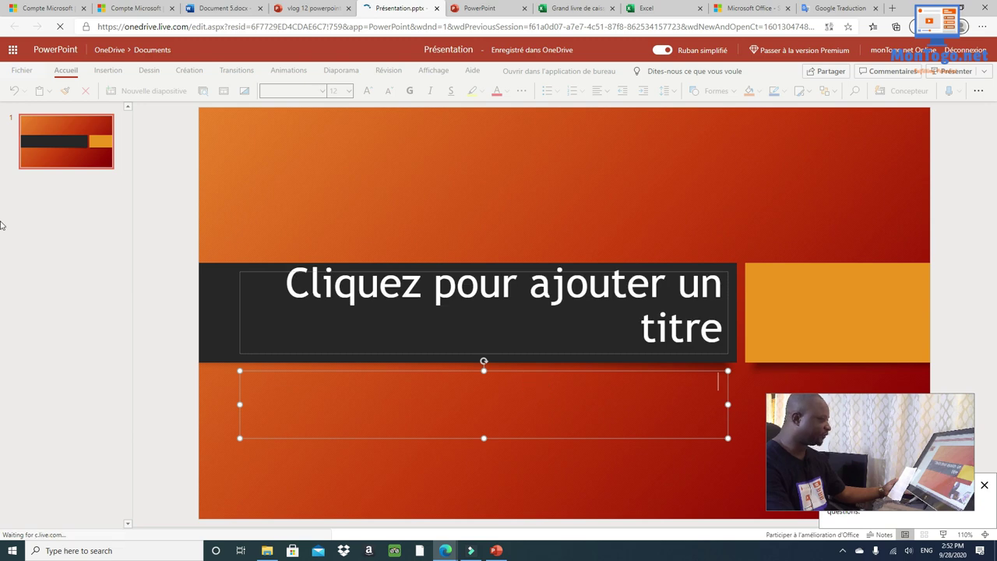
click(310, 8)
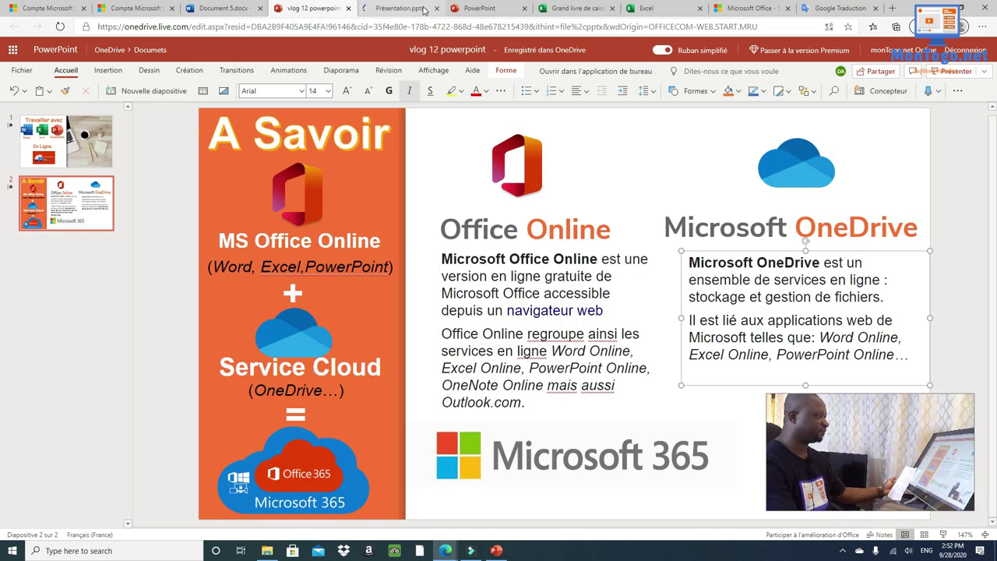
click(398, 8)
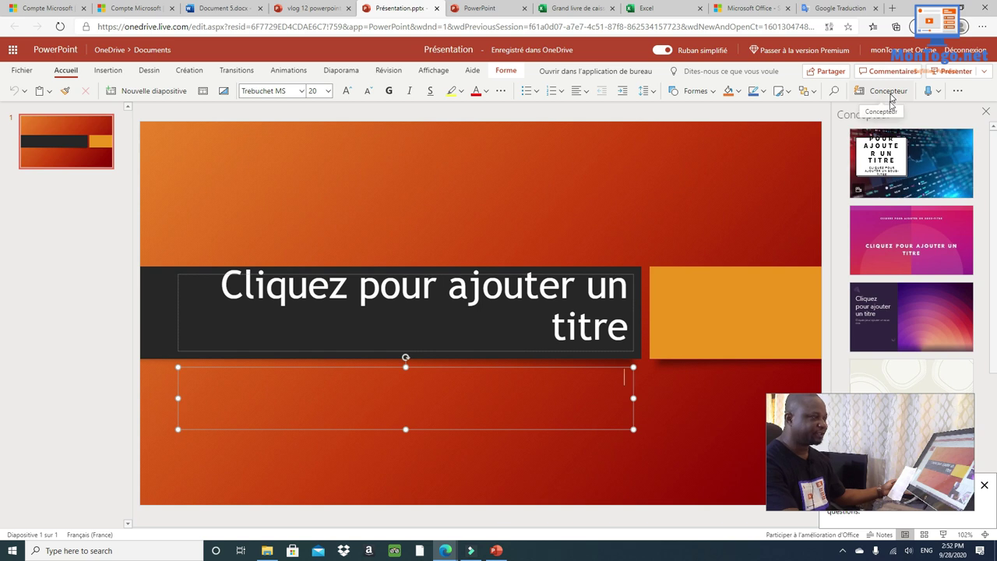
- Try the pink and blue chart Designer layouts, then apply the paint-streak design with dark title panel
click(915, 246)
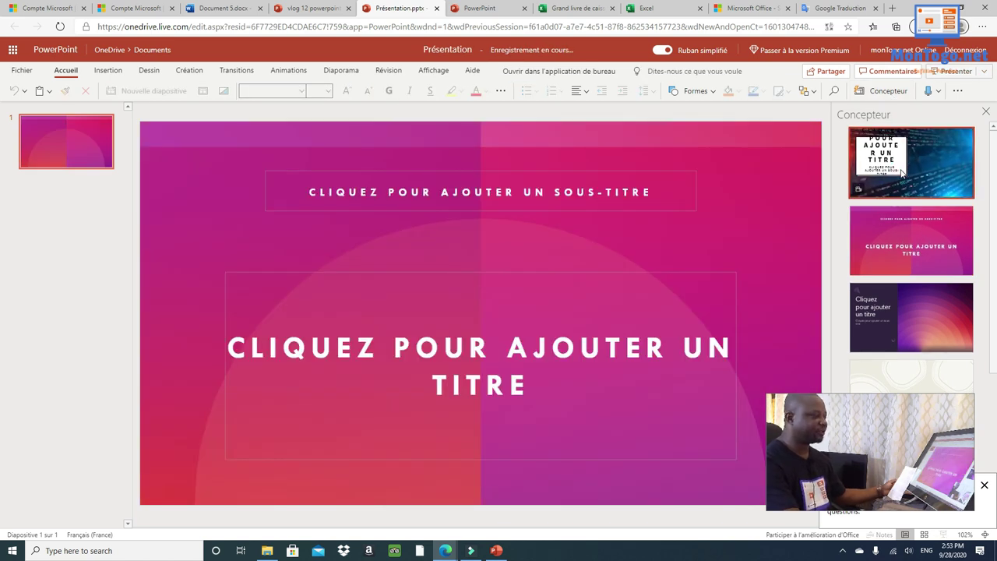
click(900, 173)
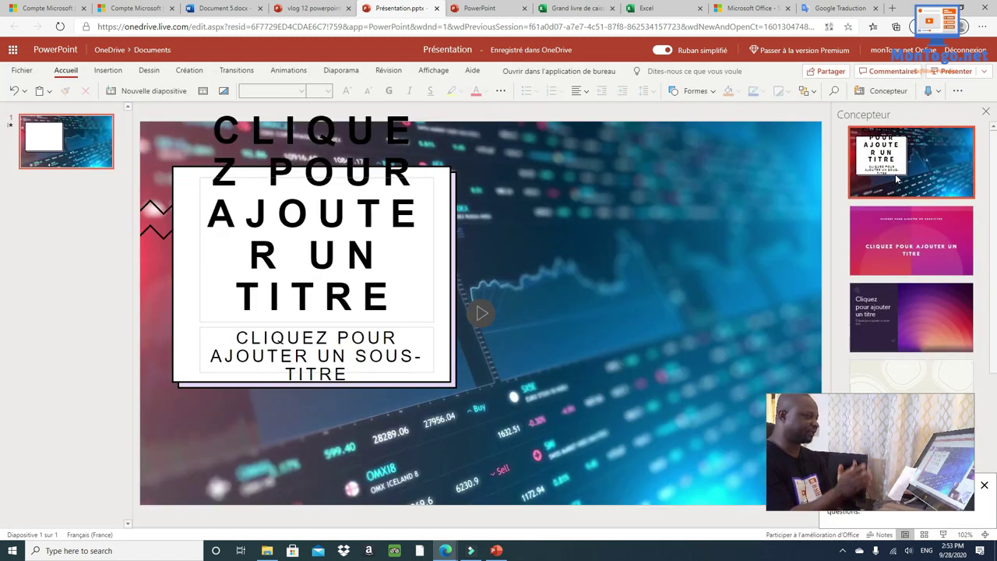
scroll(907, 249, down, 3)
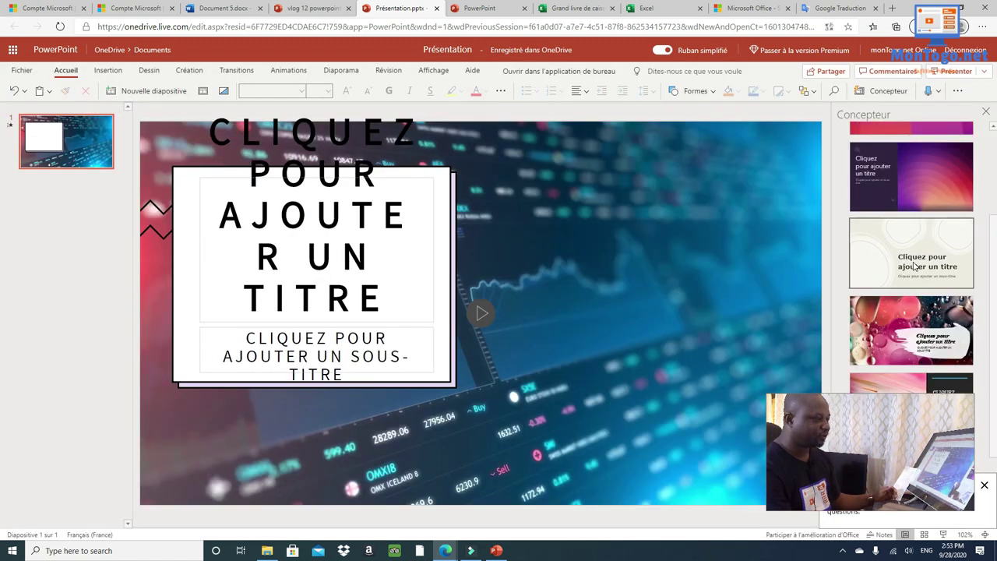
scroll(917, 293, down, 1)
click(919, 302)
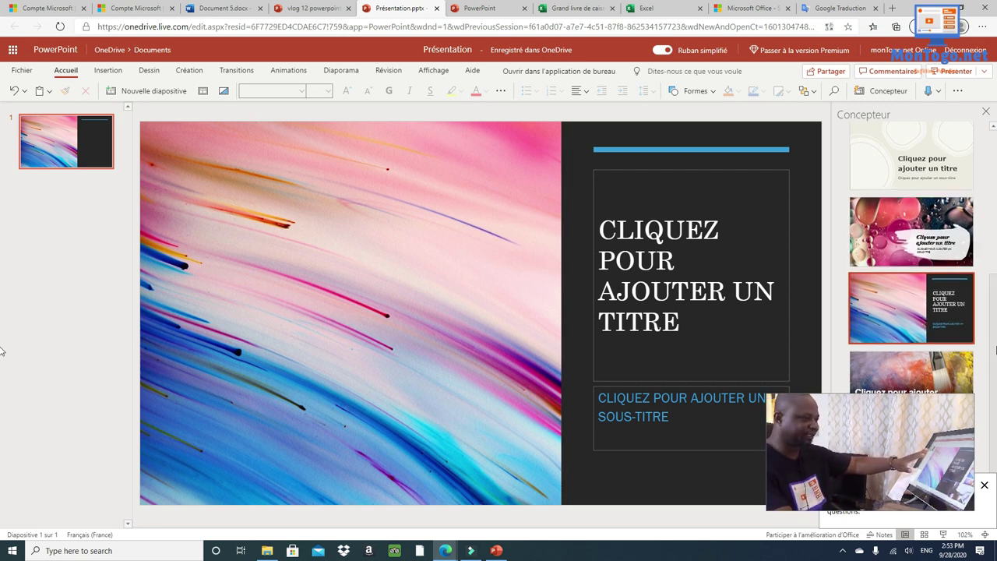
scroll(985, 321, up, 2)
scroll(986, 322, up, 2)
scroll(986, 321, up, 2)
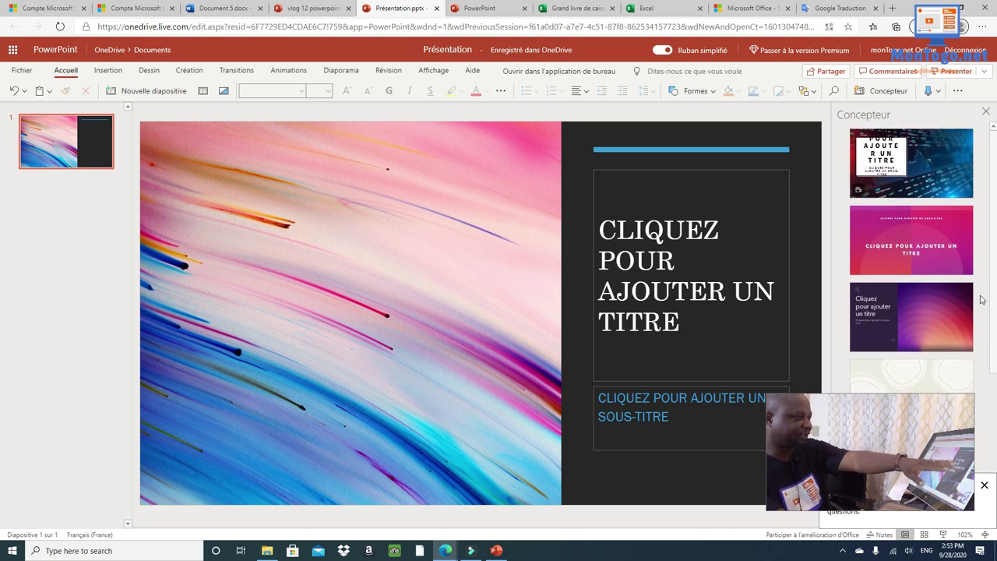
scroll(982, 372, down, 1)
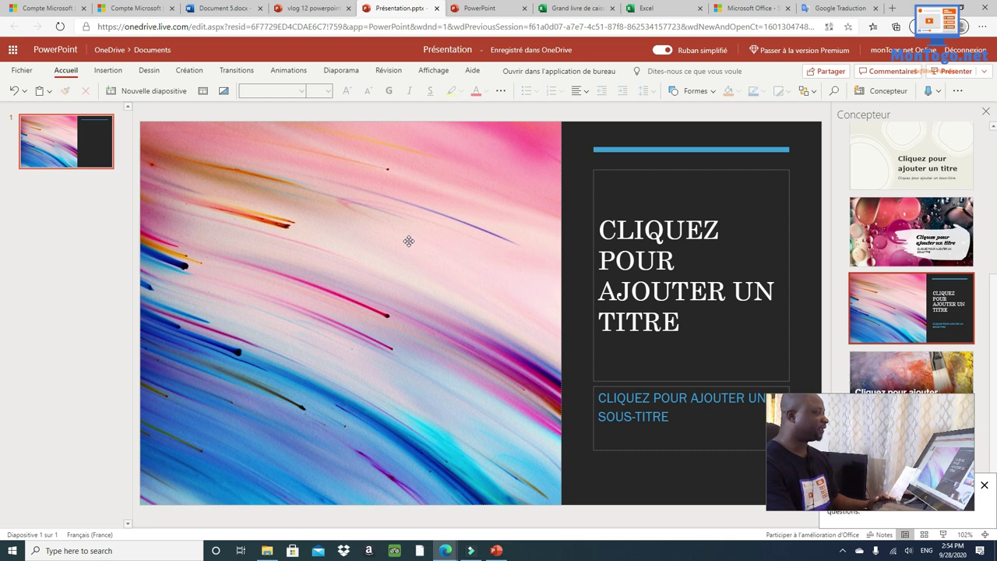
click(503, 10)
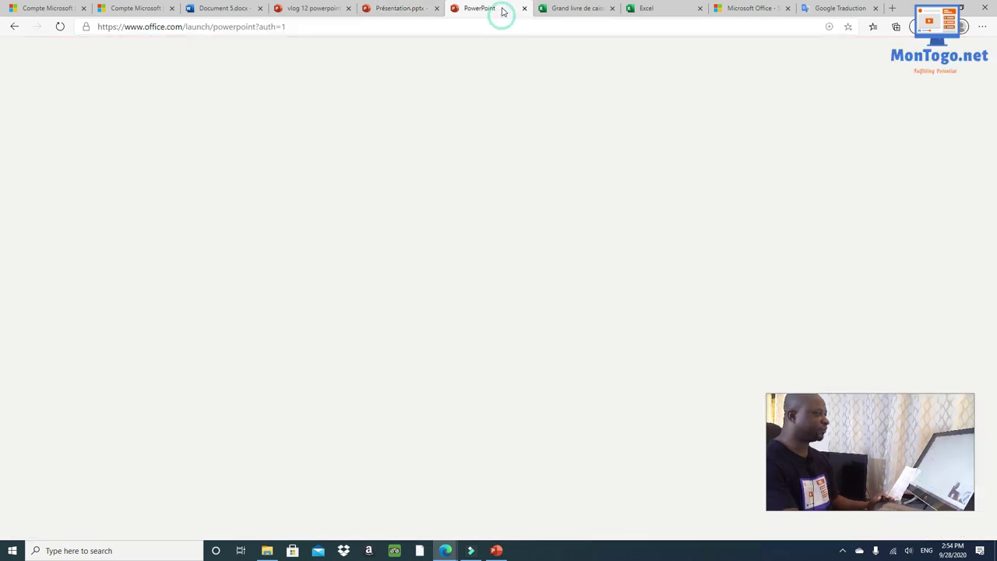
click(403, 10)
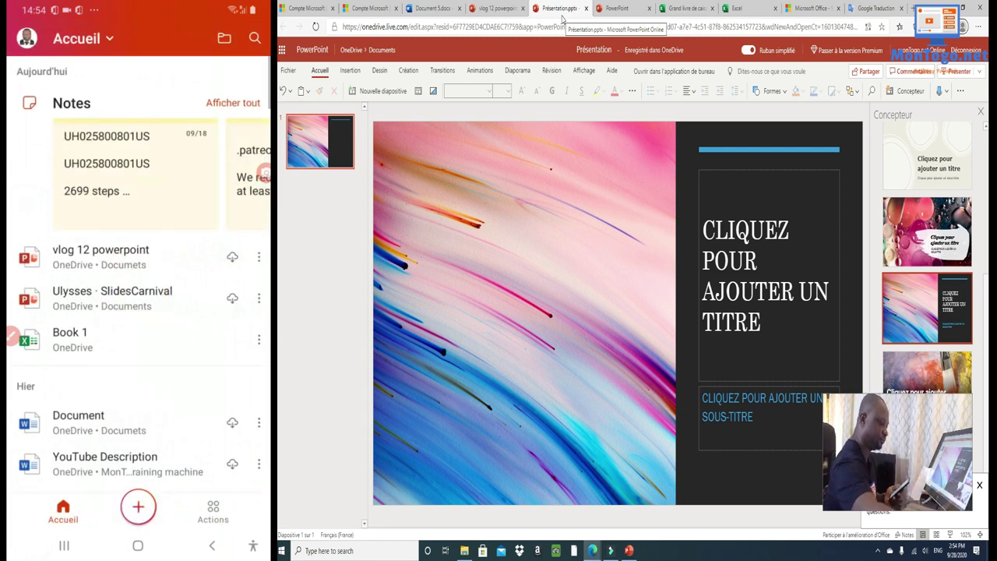
- Browse the Accueil file list, then show only PowerPoint presentations in the Office app
scroll(138, 257, down, 2)
scroll(138, 312, down, 5)
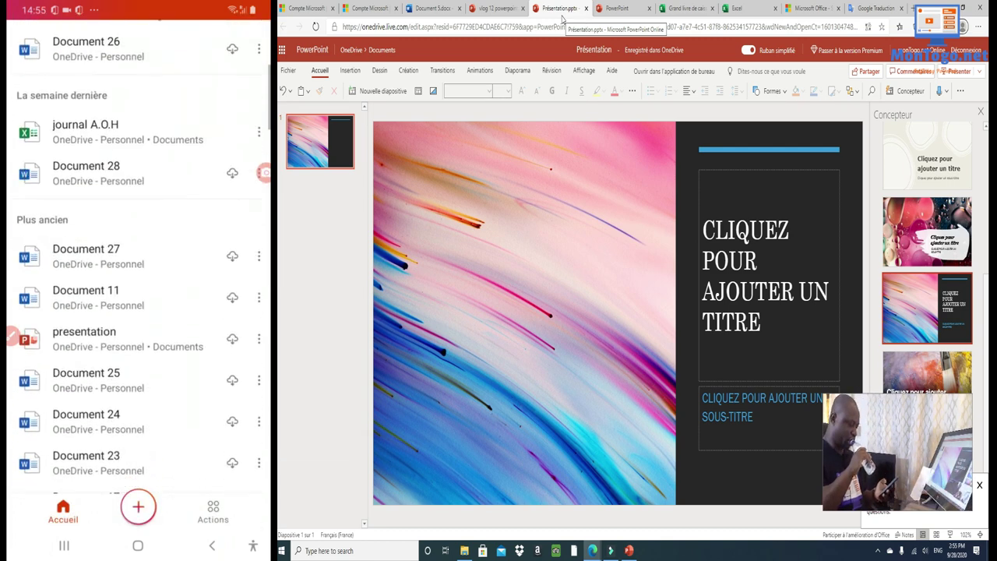
scroll(138, 272, down, 5)
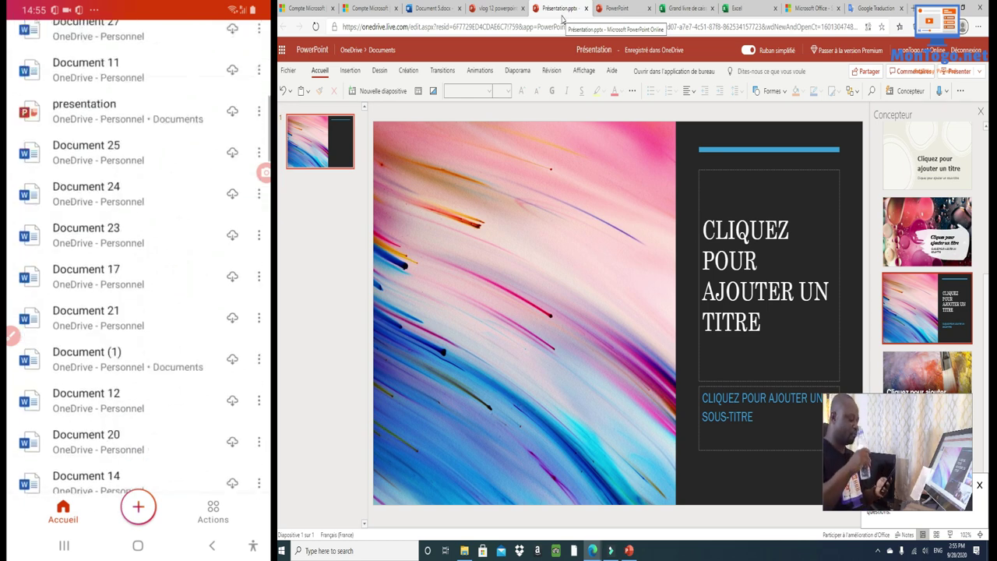
scroll(138, 272, up, 10)
scroll(138, 273, up, 3)
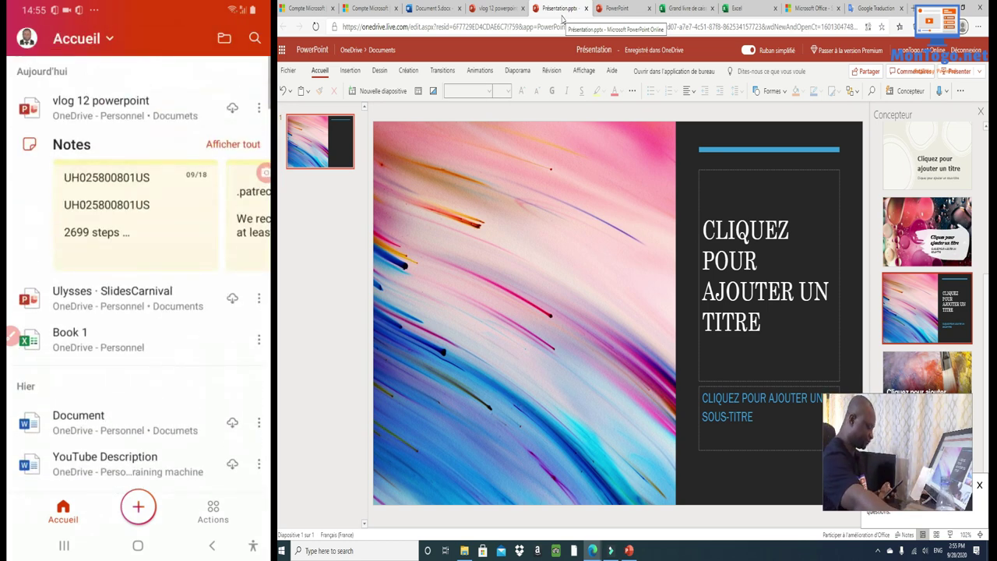
scroll(138, 272, down, 1)
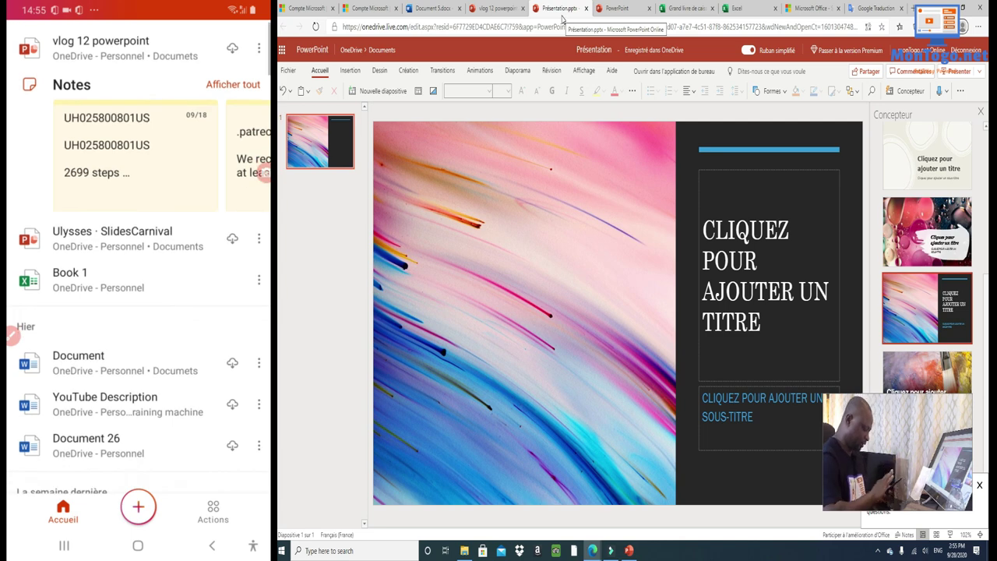
scroll(137, 273, down, 2)
scroll(138, 273, down, 1)
scroll(137, 272, down, 2)
scroll(137, 273, down, 5)
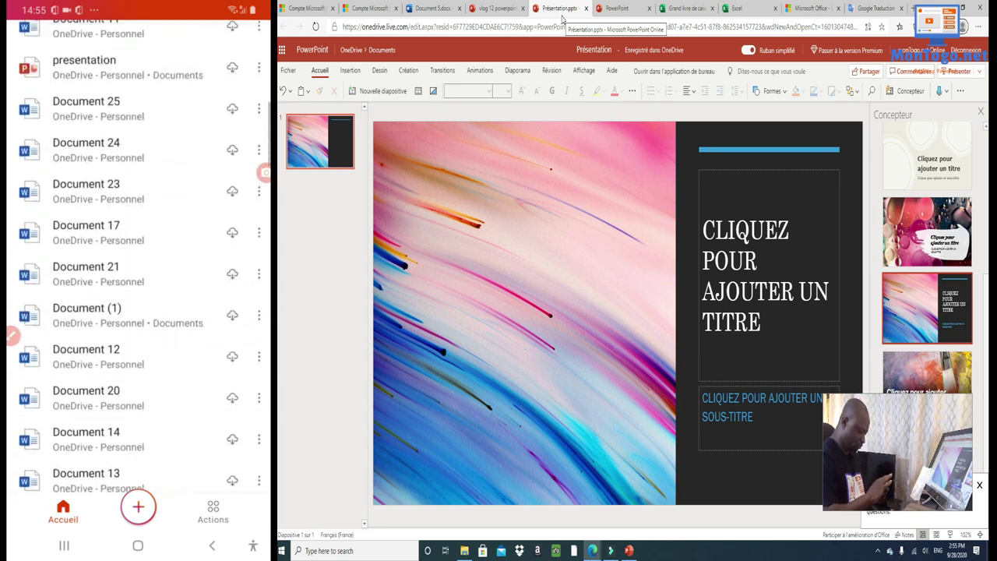
scroll(138, 272, down, 5)
scroll(138, 273, down, 2)
scroll(138, 273, down, 3)
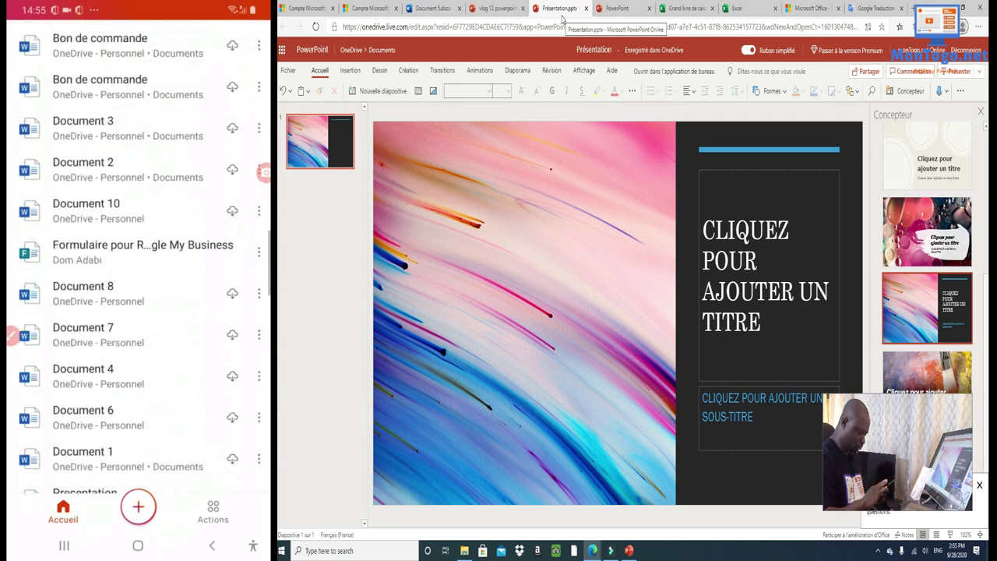
scroll(138, 272, down, 5)
scroll(137, 273, down, 5)
scroll(137, 273, up, 10)
scroll(138, 273, down, 3)
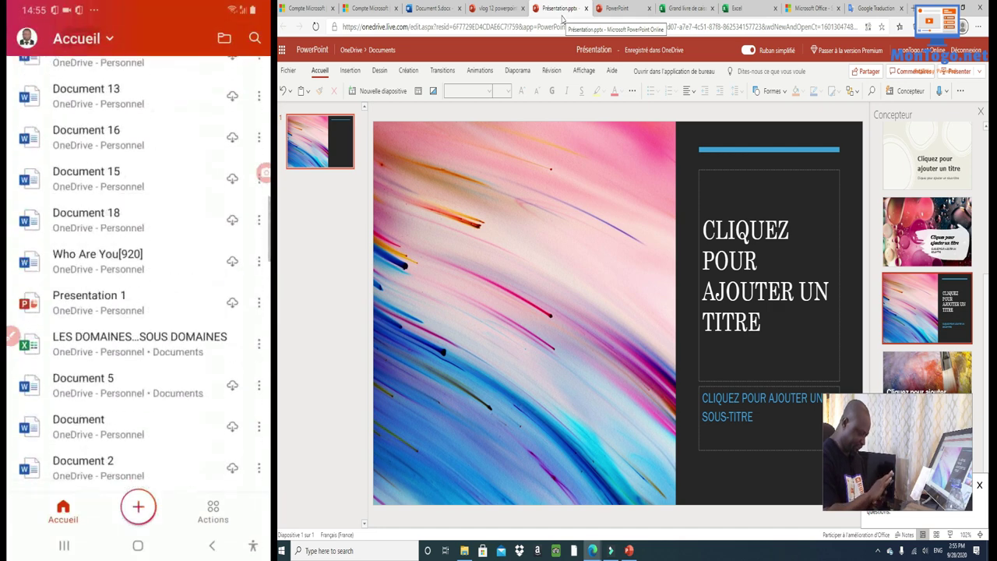
click(138, 506)
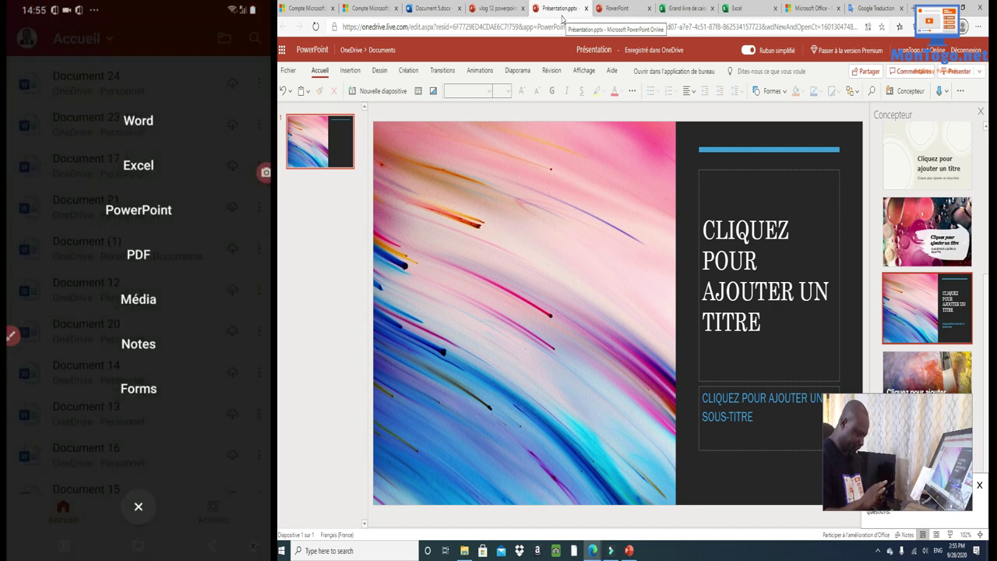
click(138, 209)
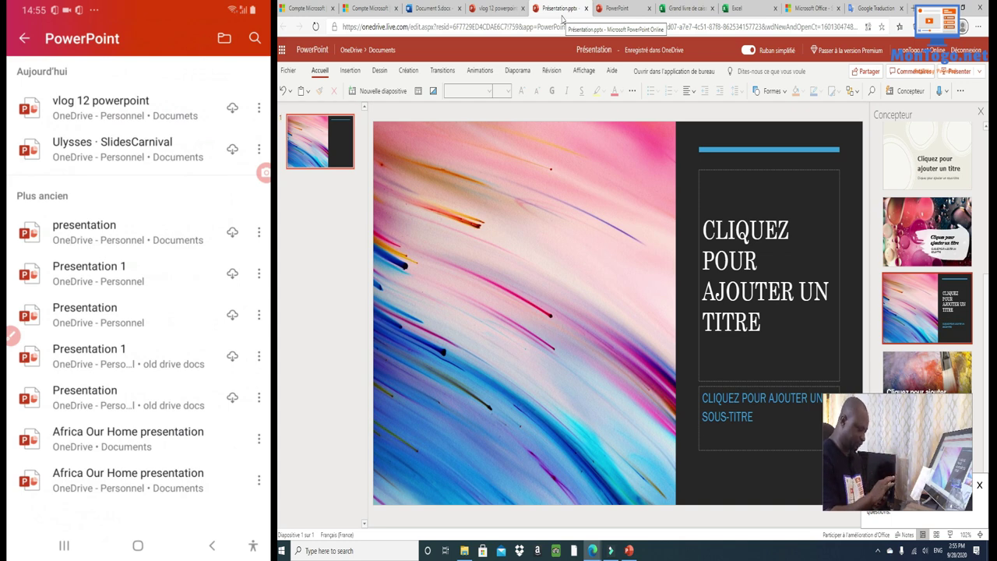
- Open the vlog 12 powerpoint deck on the phone and bring up its browser tab
click(101, 107)
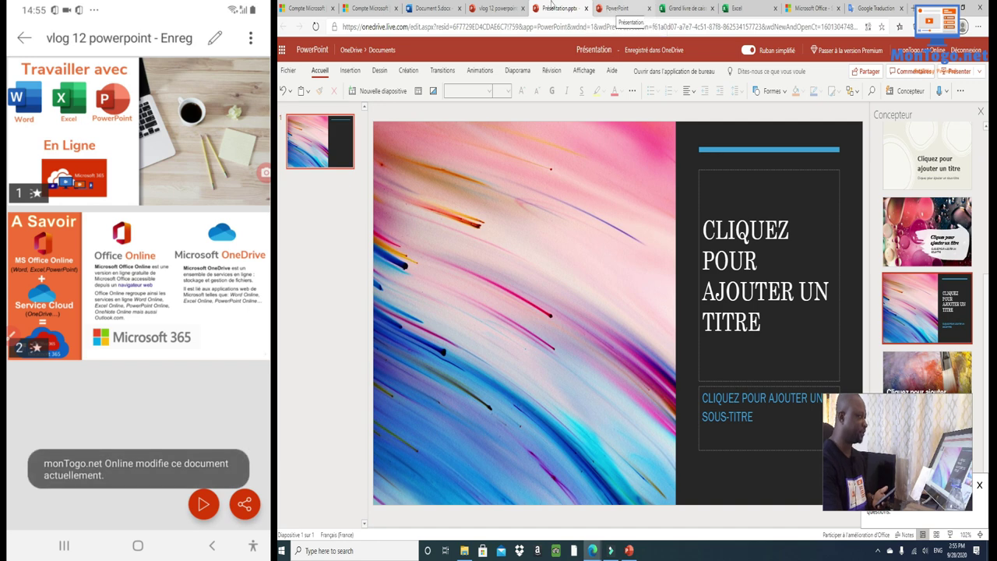
click(502, 9)
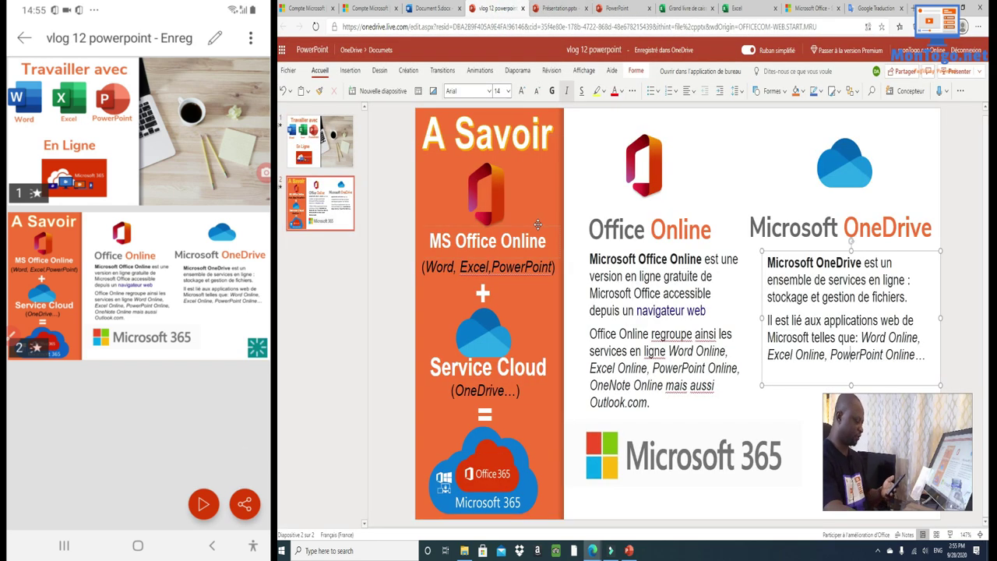